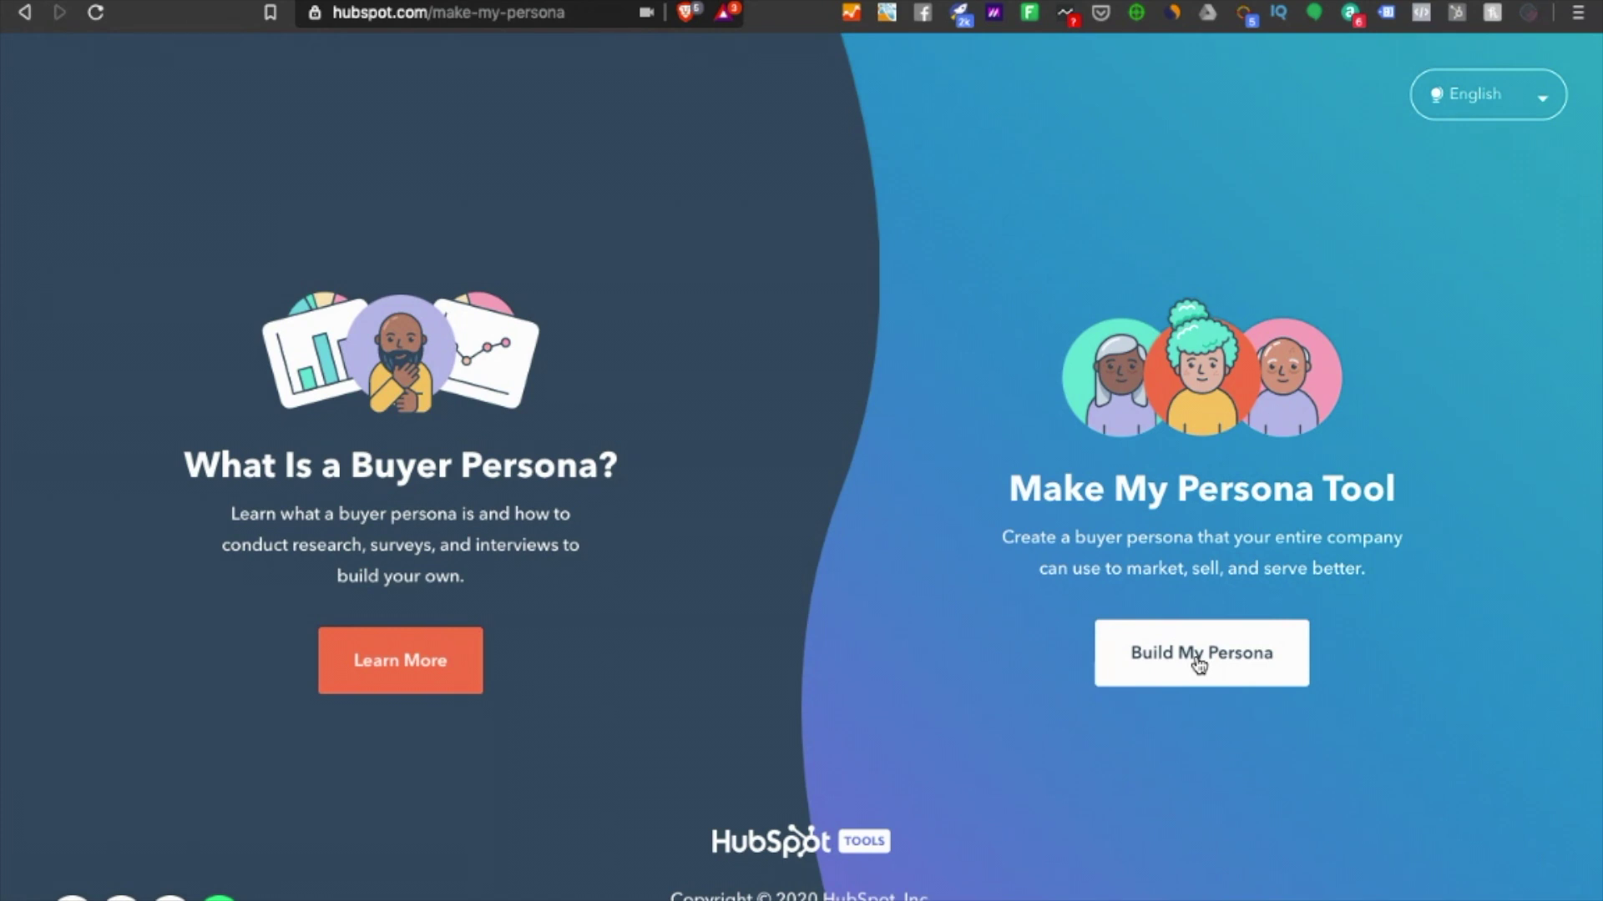
- Launch the persona builder at Step 1/7, Create Your Avatar, with the Linkedin Audience name restored
{"action": "left_click", "coordinate": [1196, 656]}
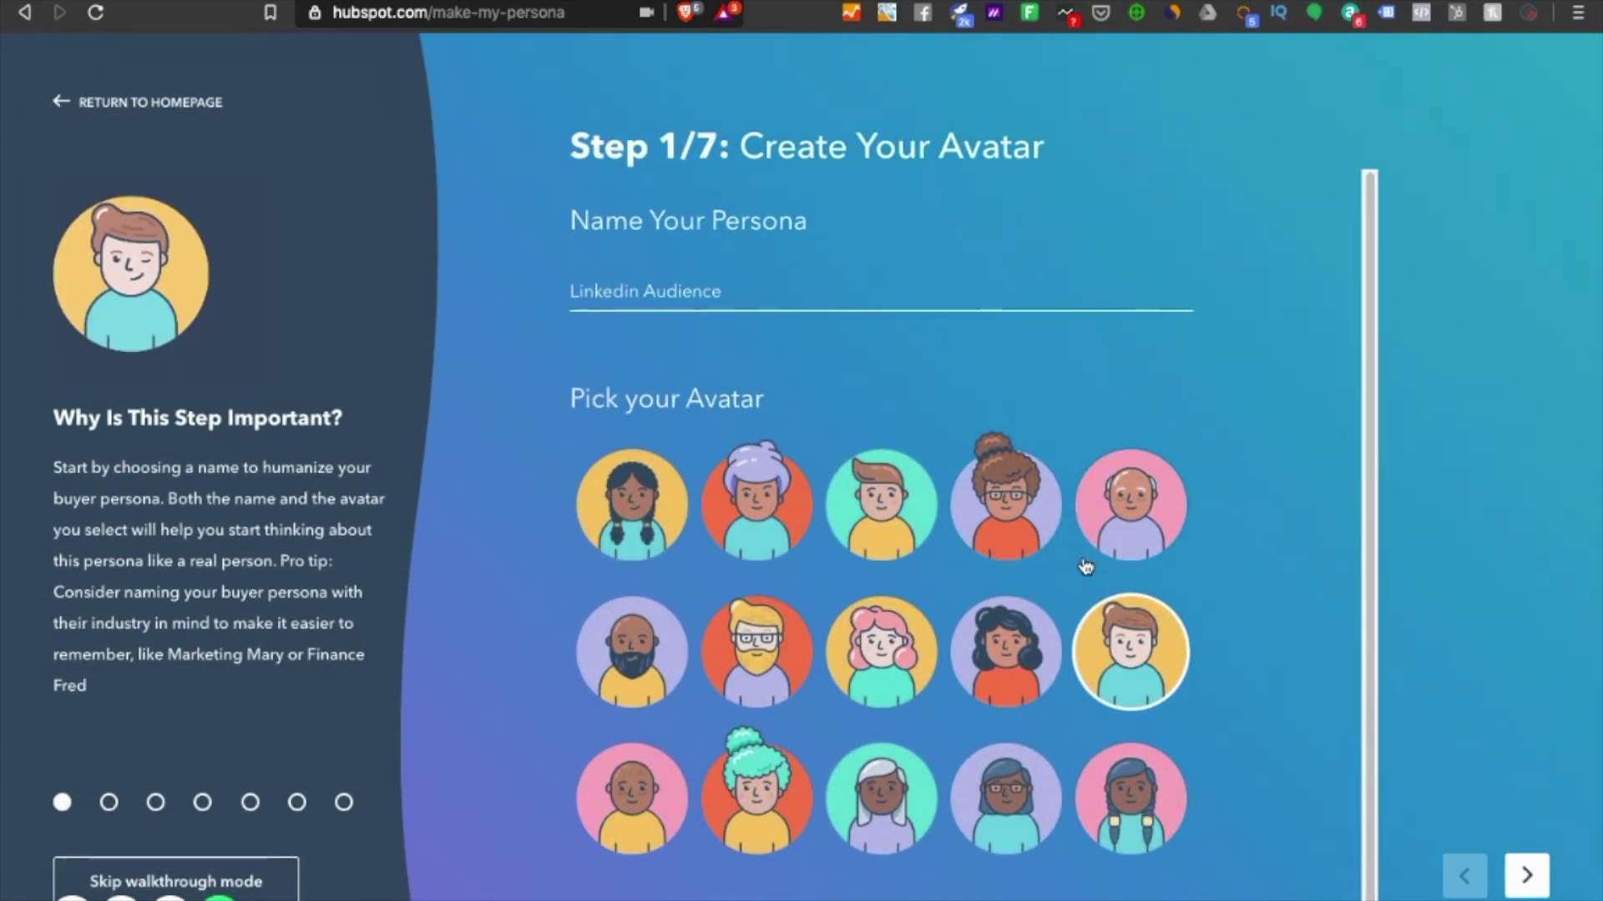
- Rename the persona from Linkedin Audience to 'Marketing Manager (Digital)'
{"action": "left_click", "coordinate": [742, 296]}
{"action": "key", "text": "alt+shift+Left"}
{"action": "key", "text": "alt+shift+Left"}
{"action": "key", "text": "BackSpace"}
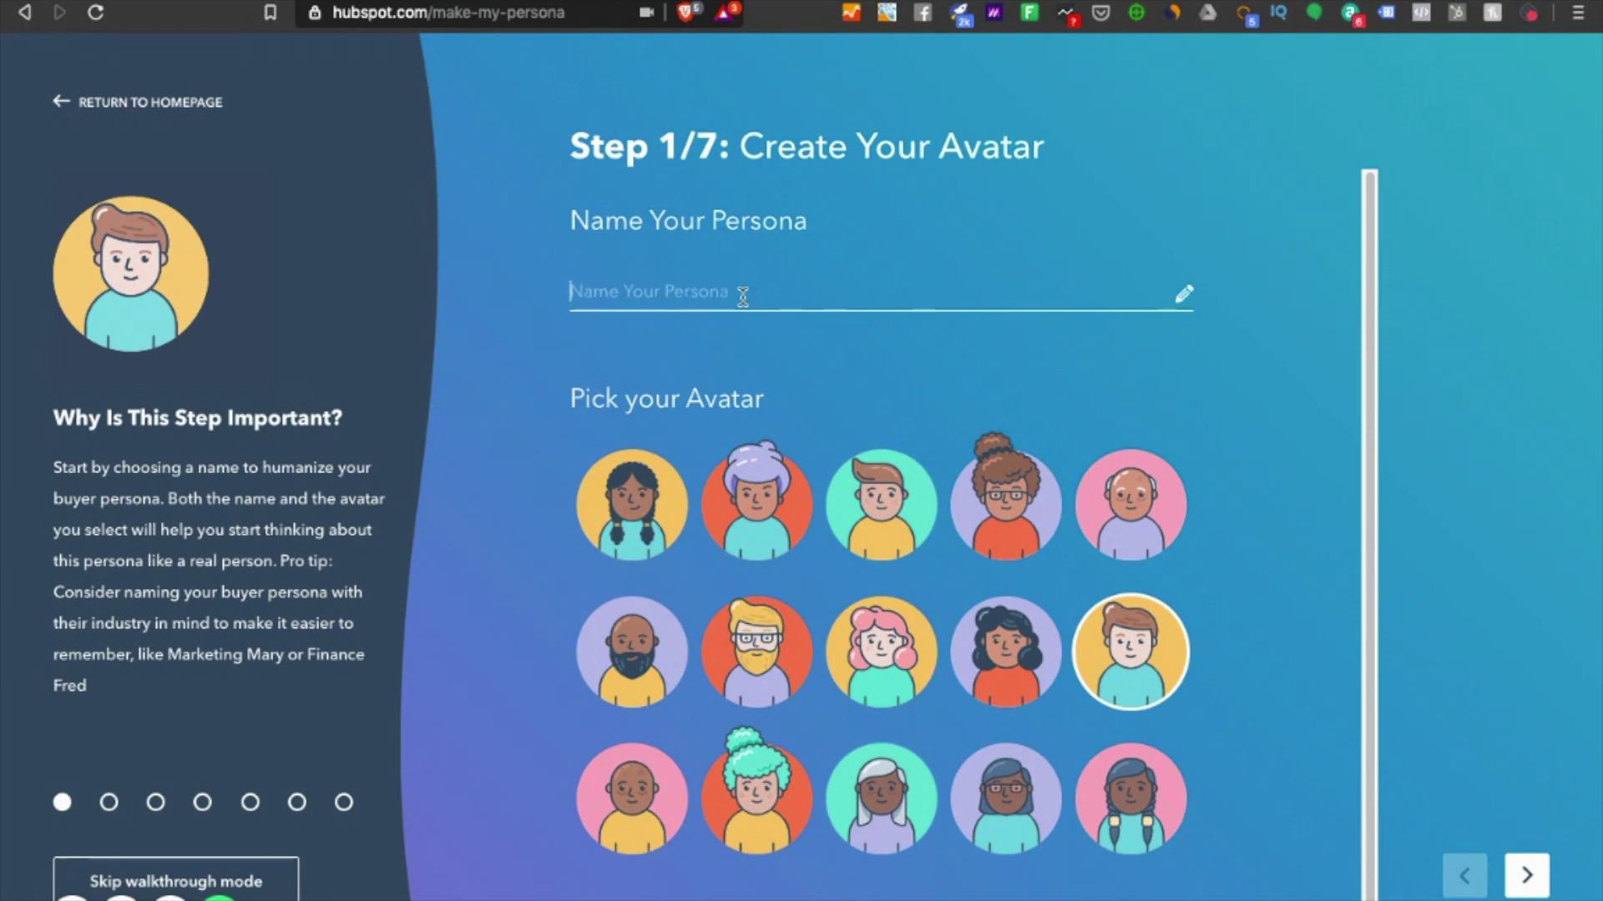
{"action": "type", "text": "Marketing Manage"}
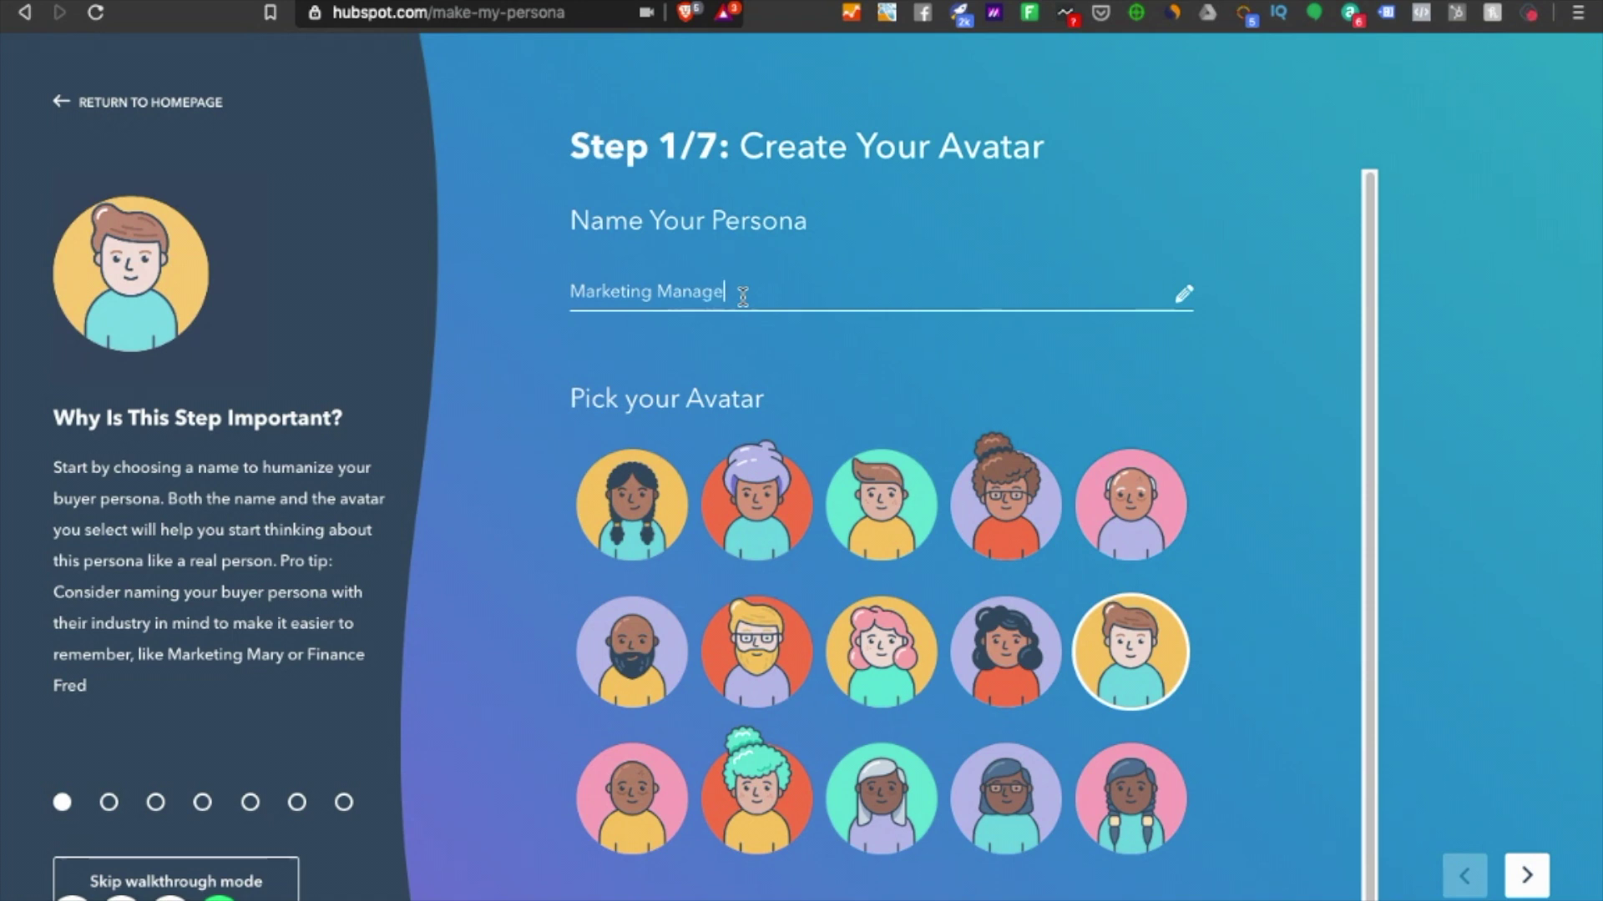
{"action": "type", "text": "r (Digital)"}
- Choose the bearded avatar with glasses and continue to the demographics step
{"action": "scroll", "coordinate": [918, 559], "scroll_direction": "down", "scroll_amount": 1}
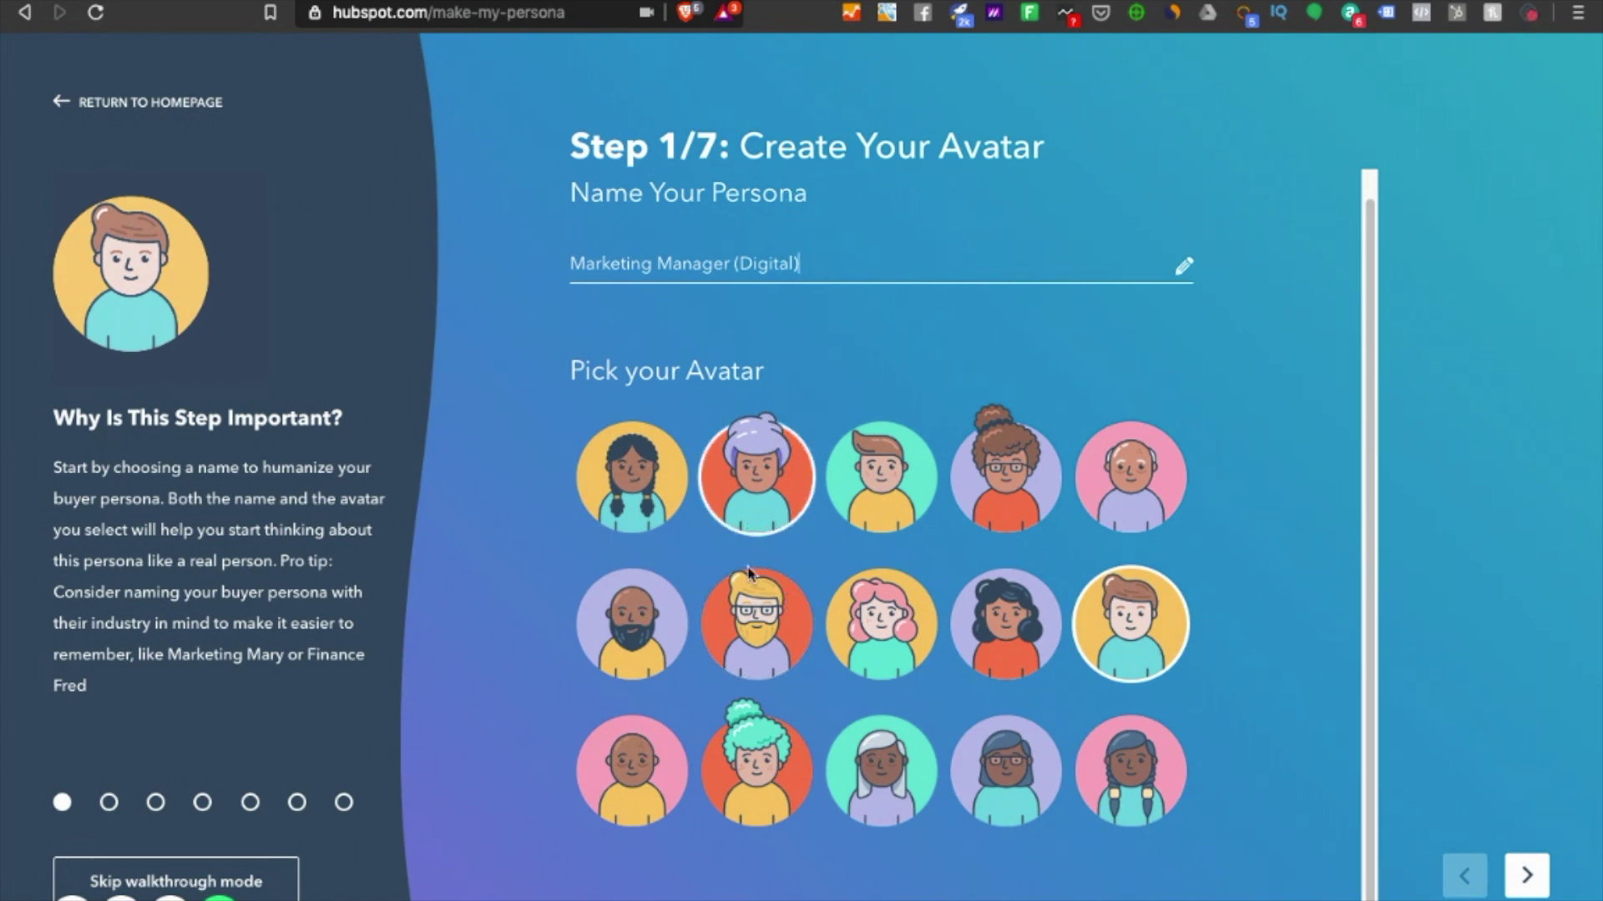
{"action": "left_click", "coordinate": [761, 626]}
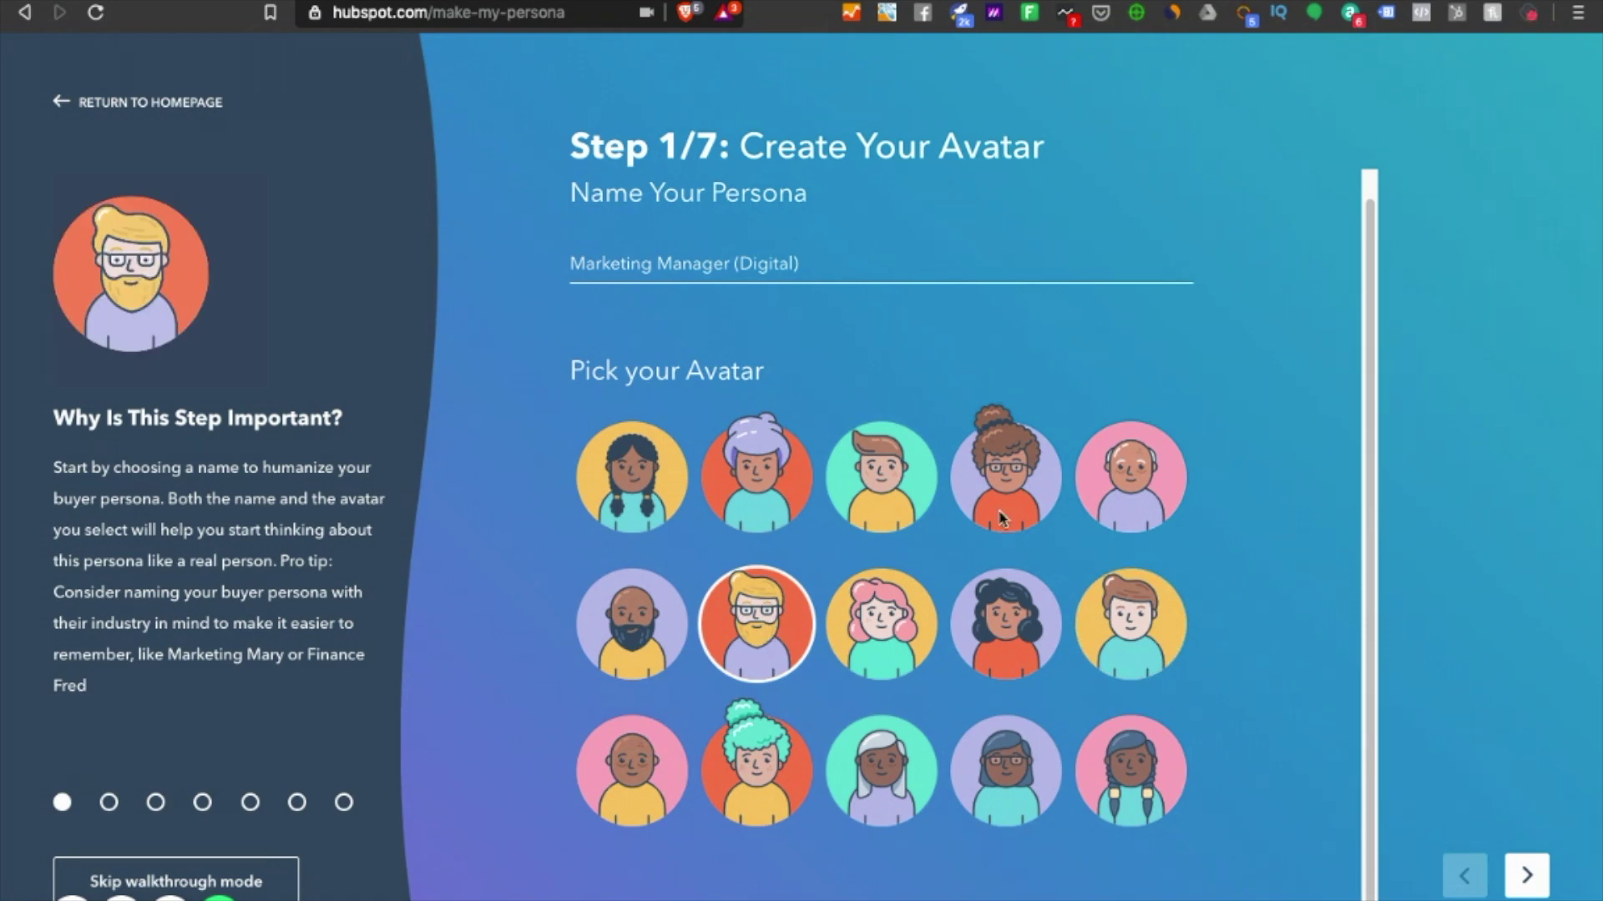
{"action": "left_click", "coordinate": [1524, 878]}
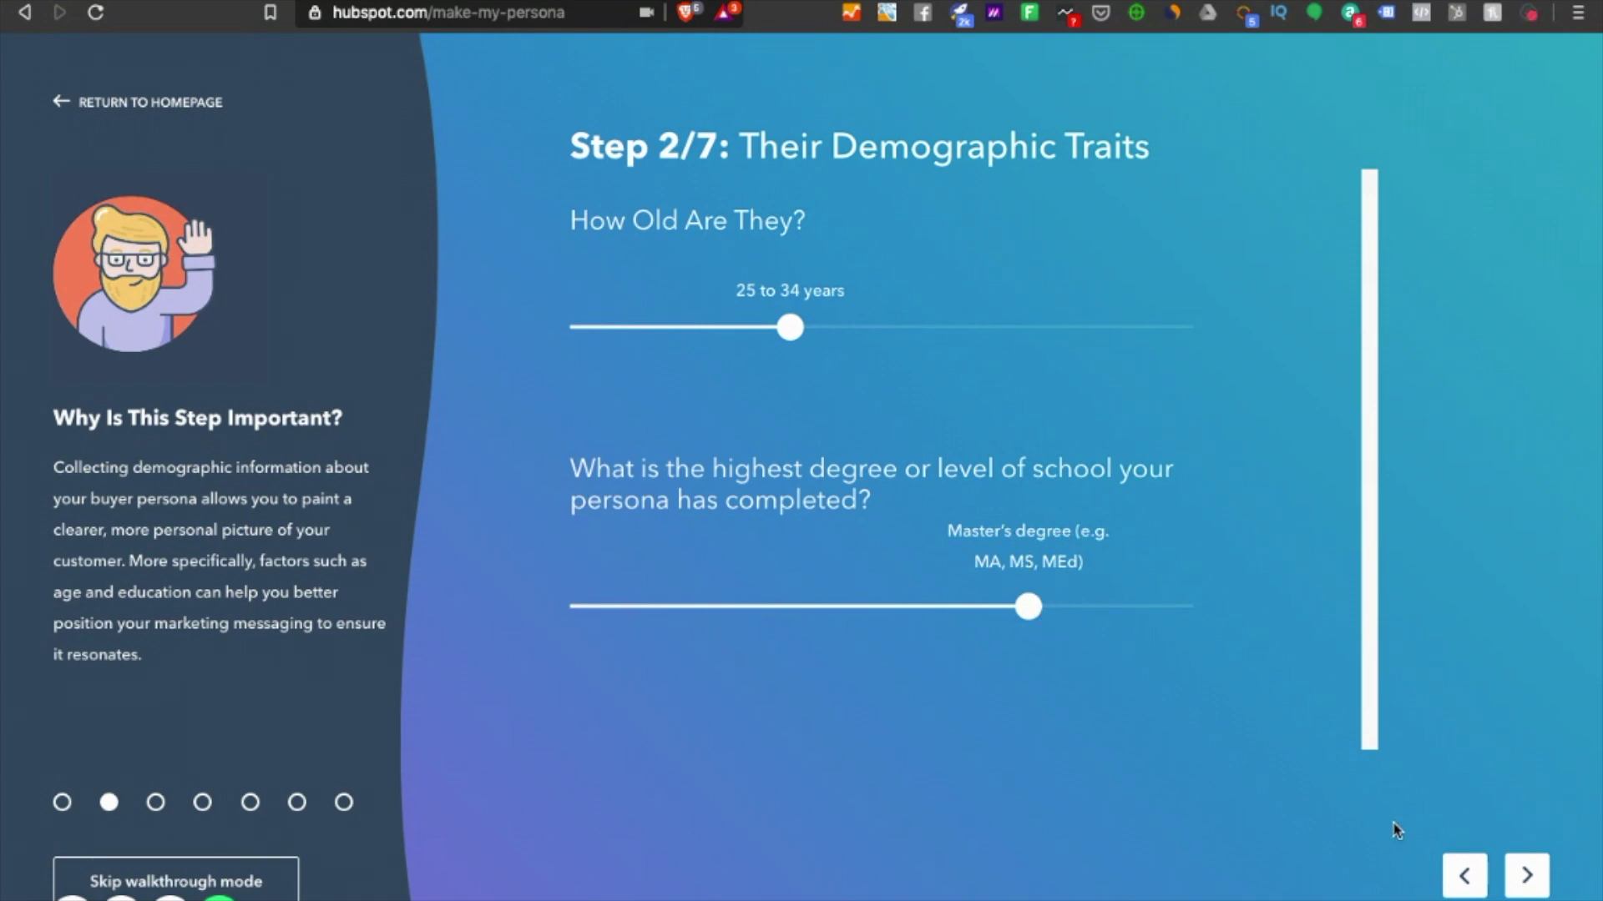
- Keep age 25 to 34 and Master's degree, and continue to Step 3/7, Their Business
{"action": "left_click", "coordinate": [1527, 874]}
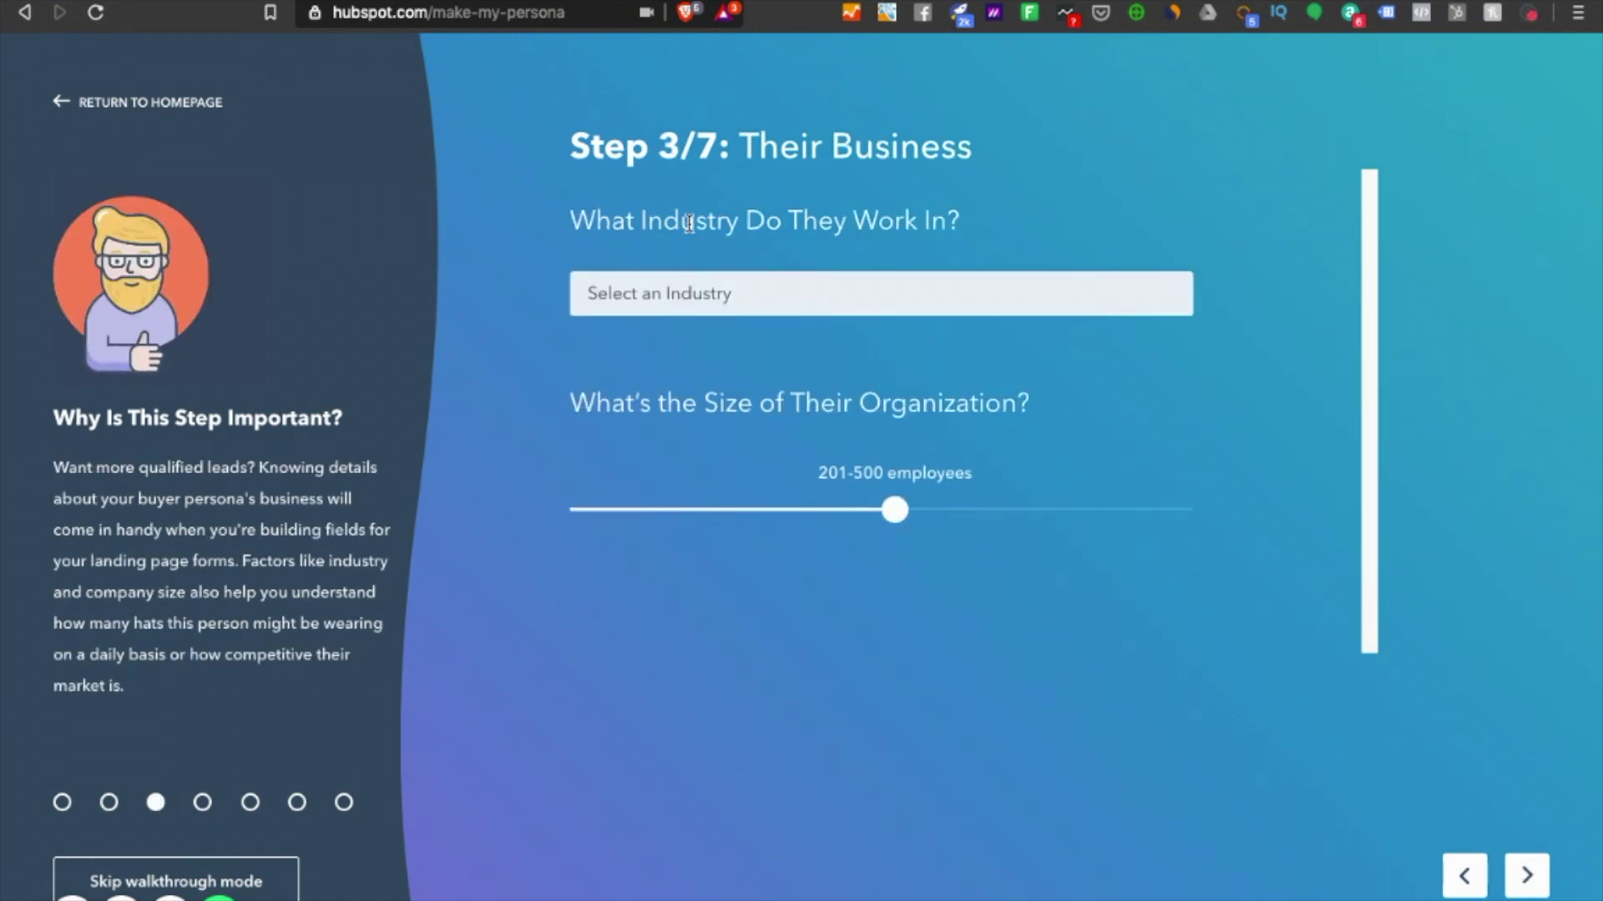
- Set the industry to Technology, keeping 201-500 employees, and move to the career step
{"action": "left_click", "coordinate": [715, 291]}
{"action": "scroll", "coordinate": [698, 397], "scroll_direction": "down", "scroll_amount": 3}
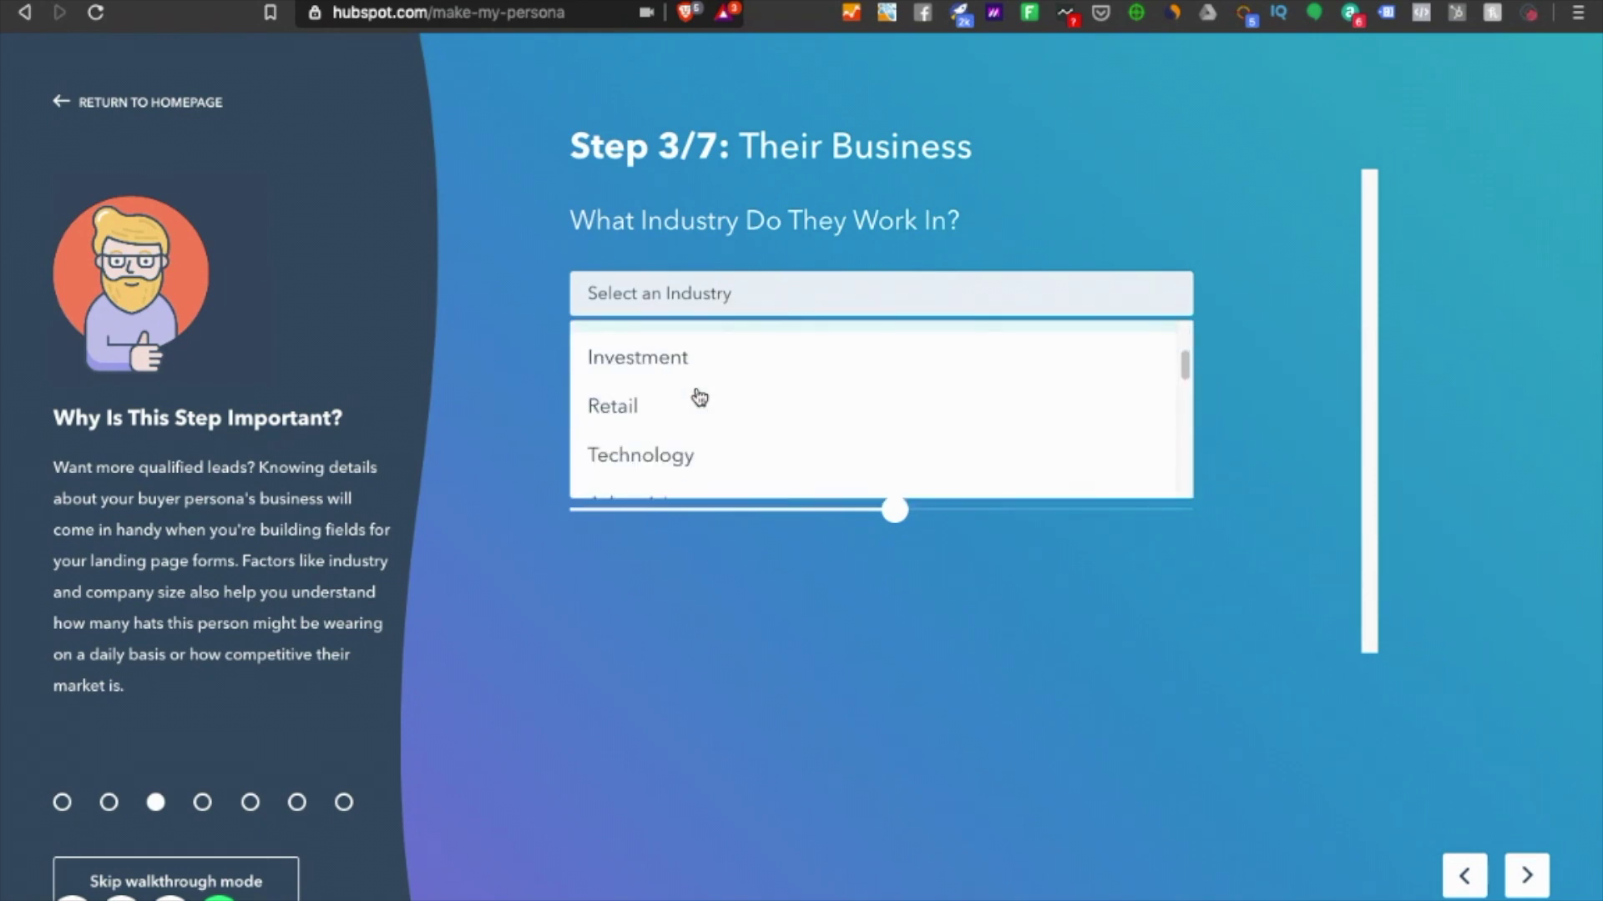
{"action": "left_click", "coordinate": [695, 405]}
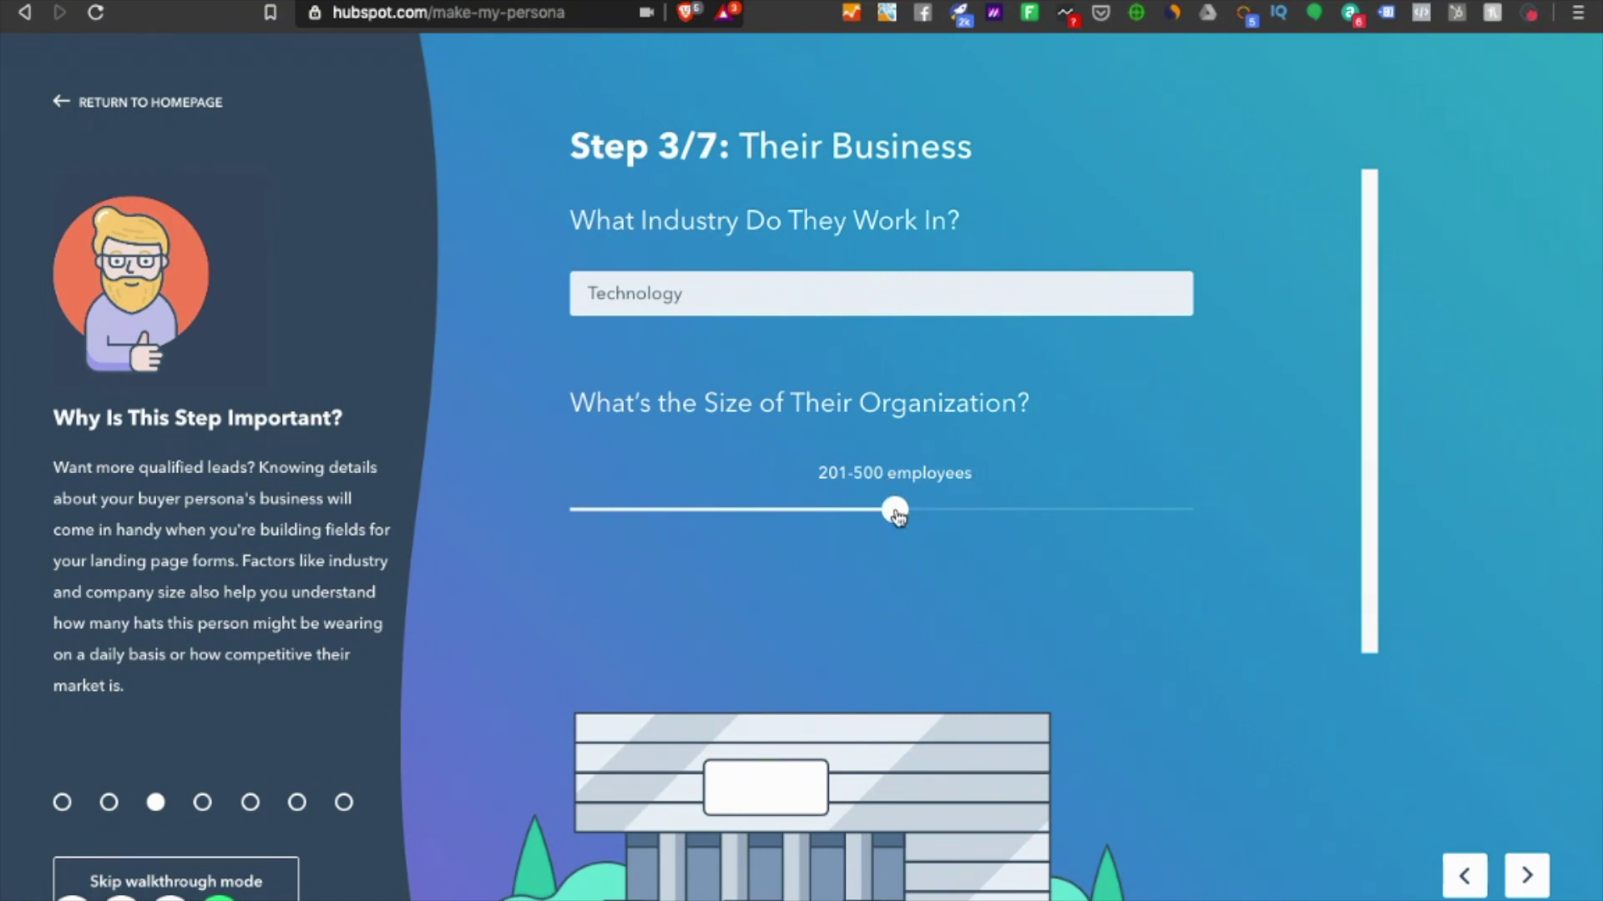
{"action": "left_click", "coordinate": [1527, 877]}
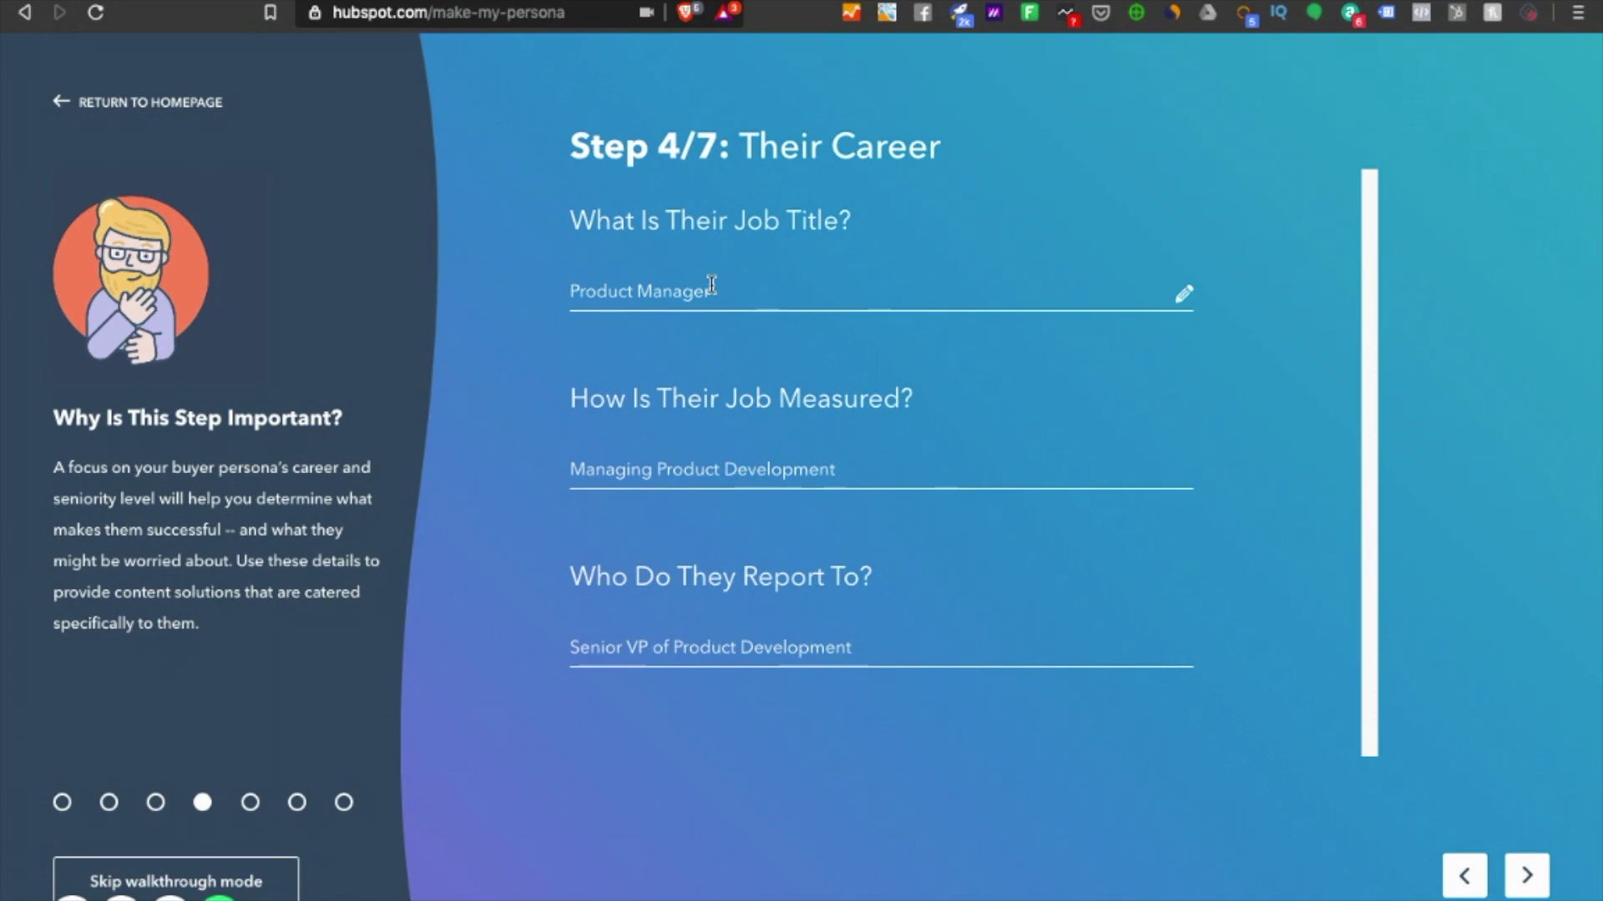
- Set the job title to 'Marketing Manager (Digital)'
{"action": "left_click", "coordinate": [711, 285]}
{"action": "type", "text": "Marketing a"}
{"action": "key", "text": "BackSpace"}
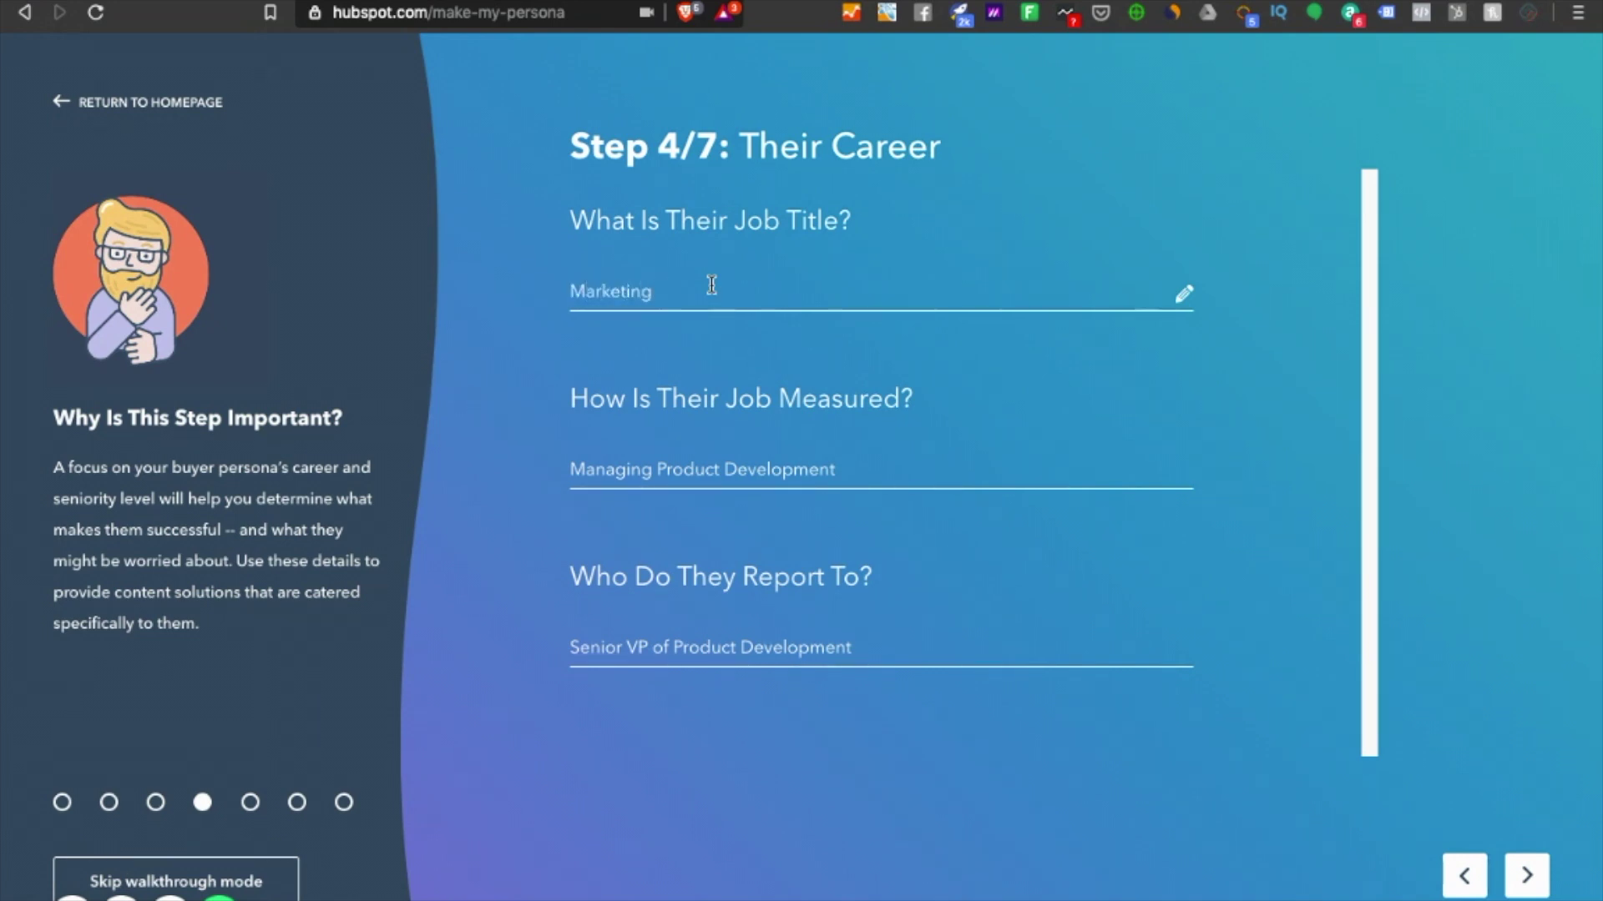
{"action": "type", "text": "Manager (Digital)"}
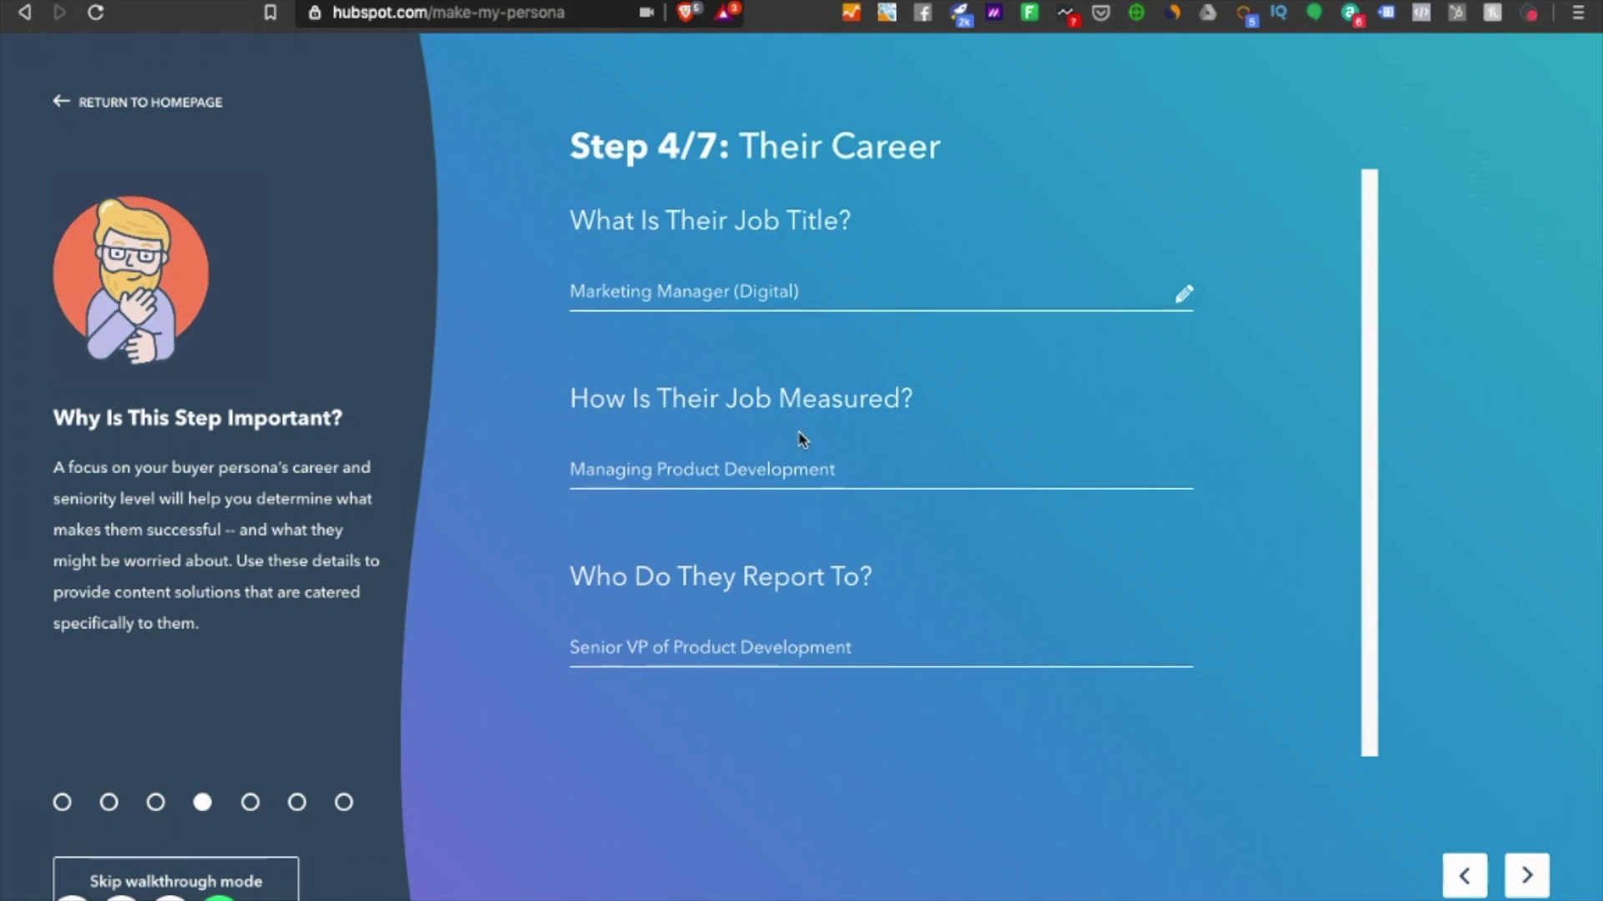
- Describe the job measure as more leads generated or effective marketing driving customer acquisition
{"action": "key", "text": "Tab"}
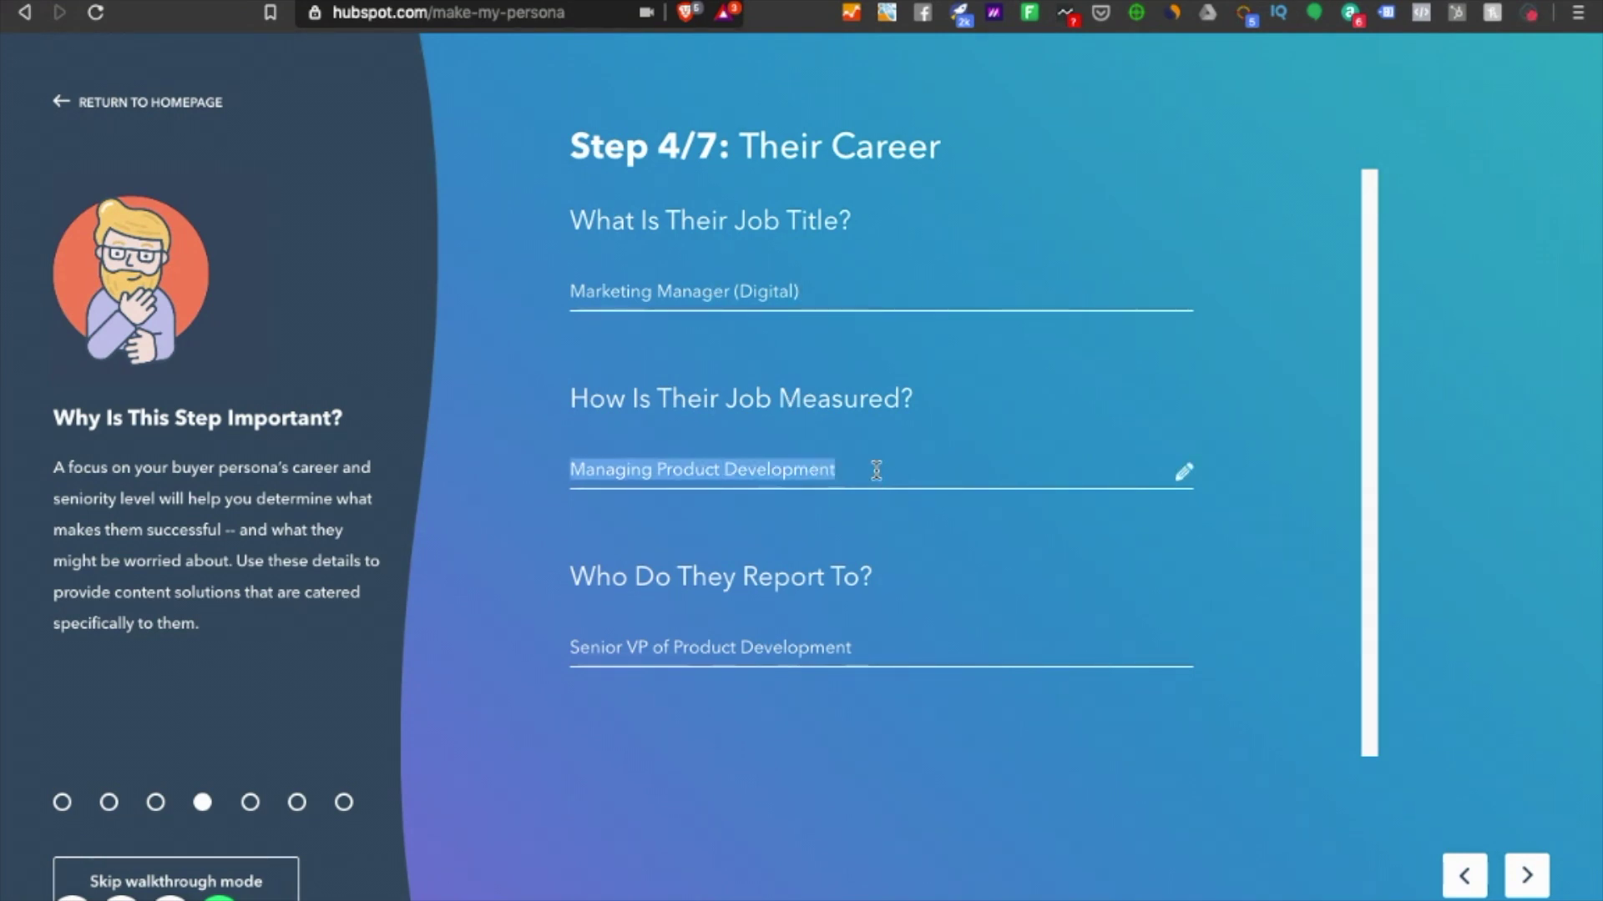
{"action": "key", "text": "BackSpace"}
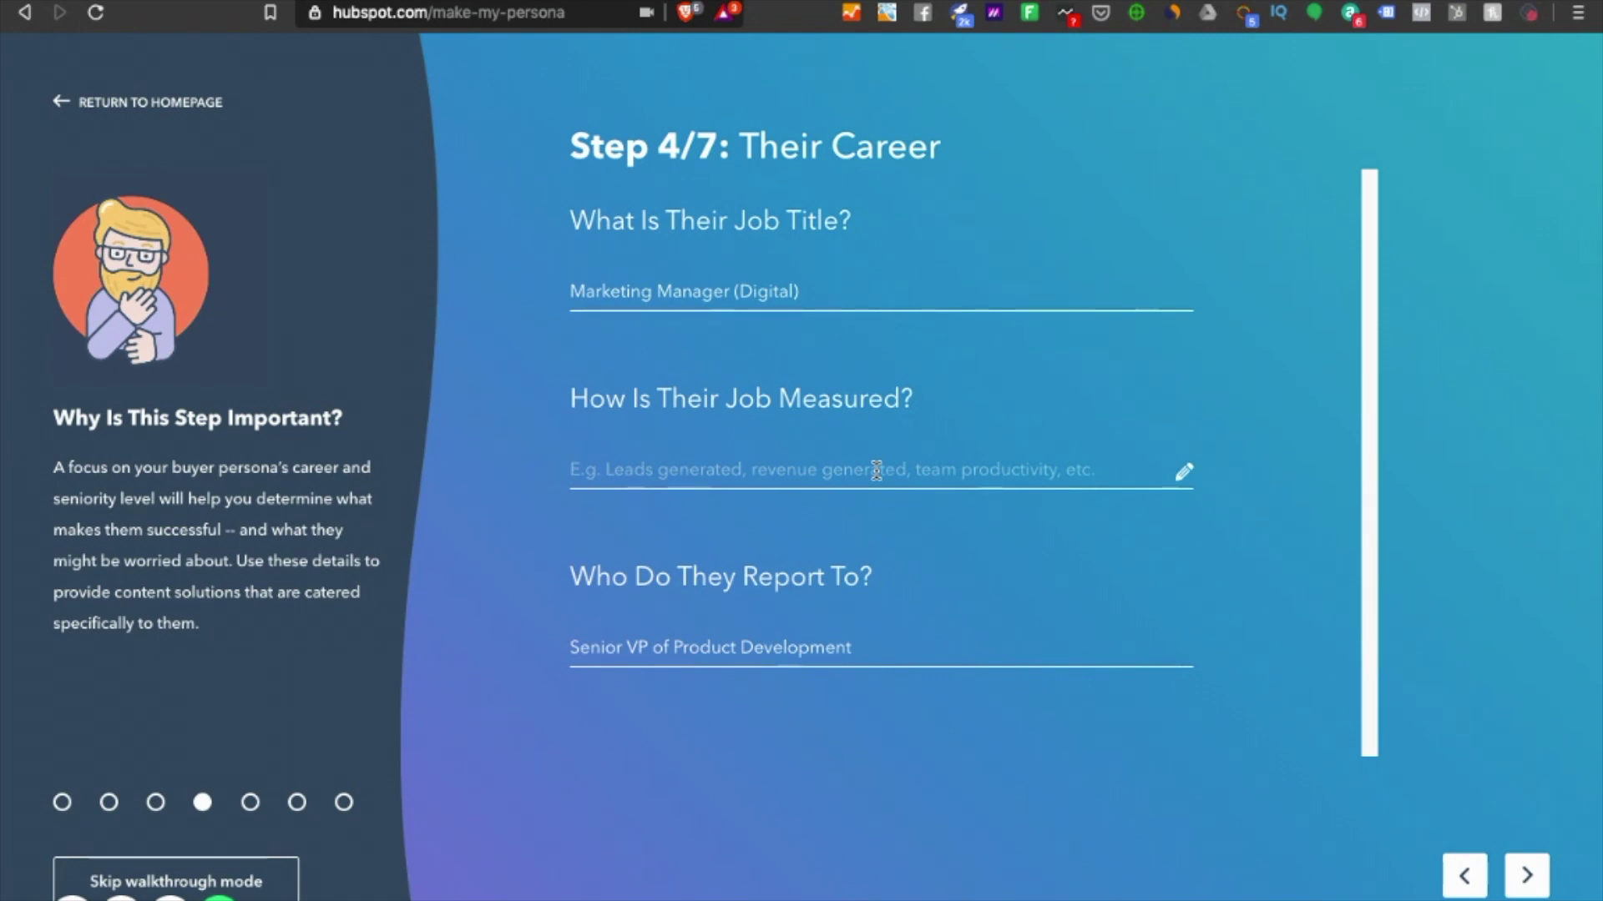
{"action": "left_click", "coordinate": [876, 471]}
{"action": "type", "text": "More"}
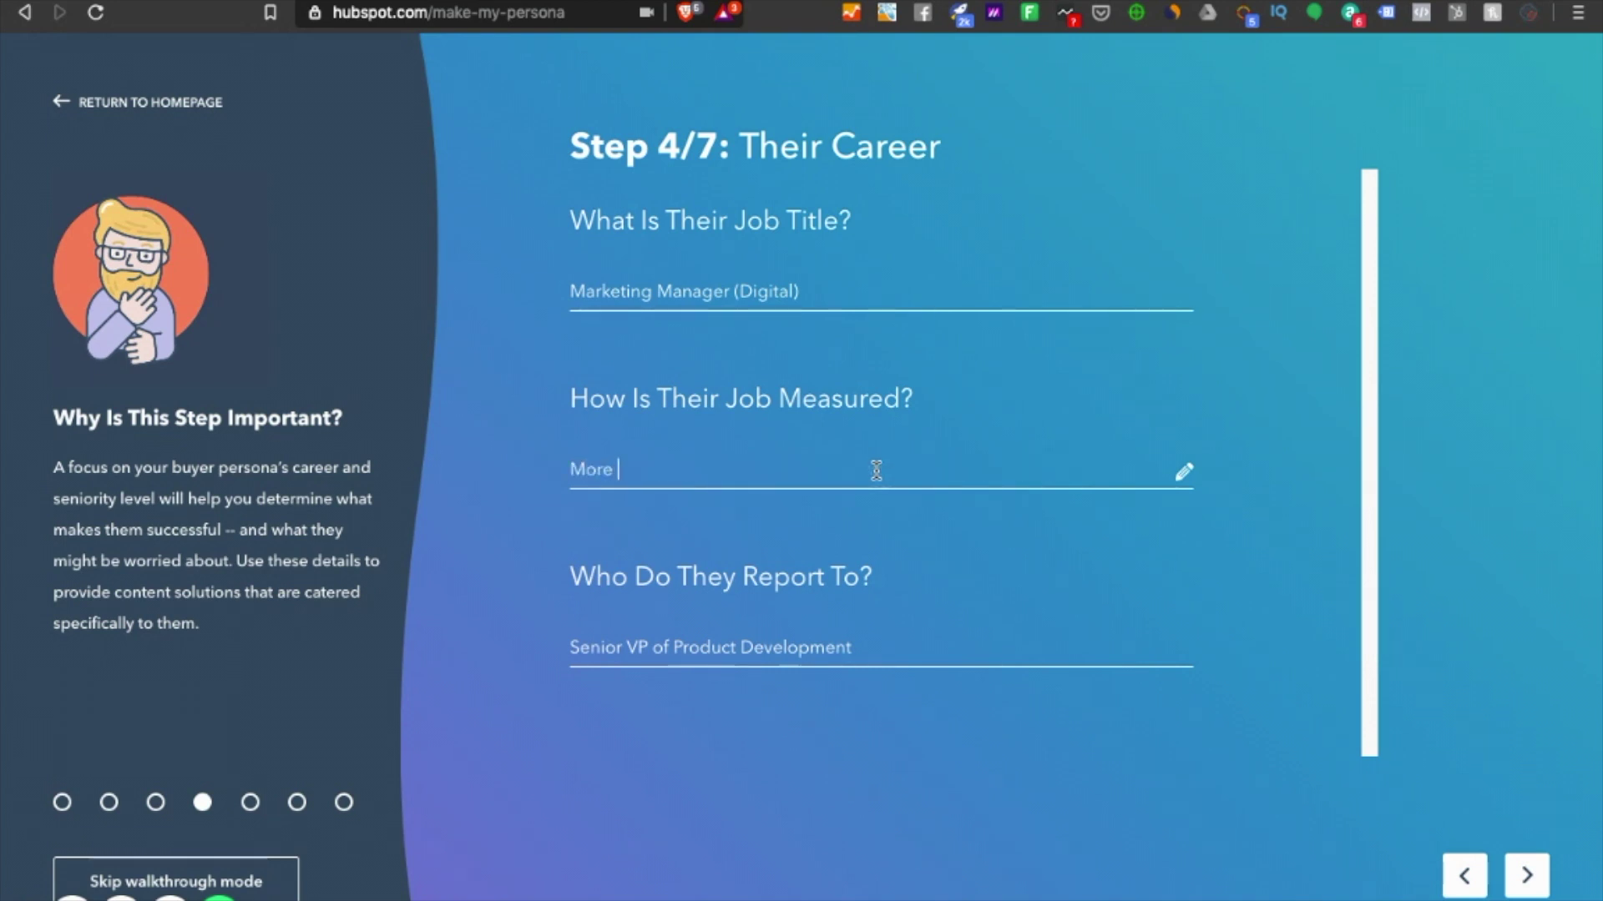
{"action": "type", "text": " Leads"}
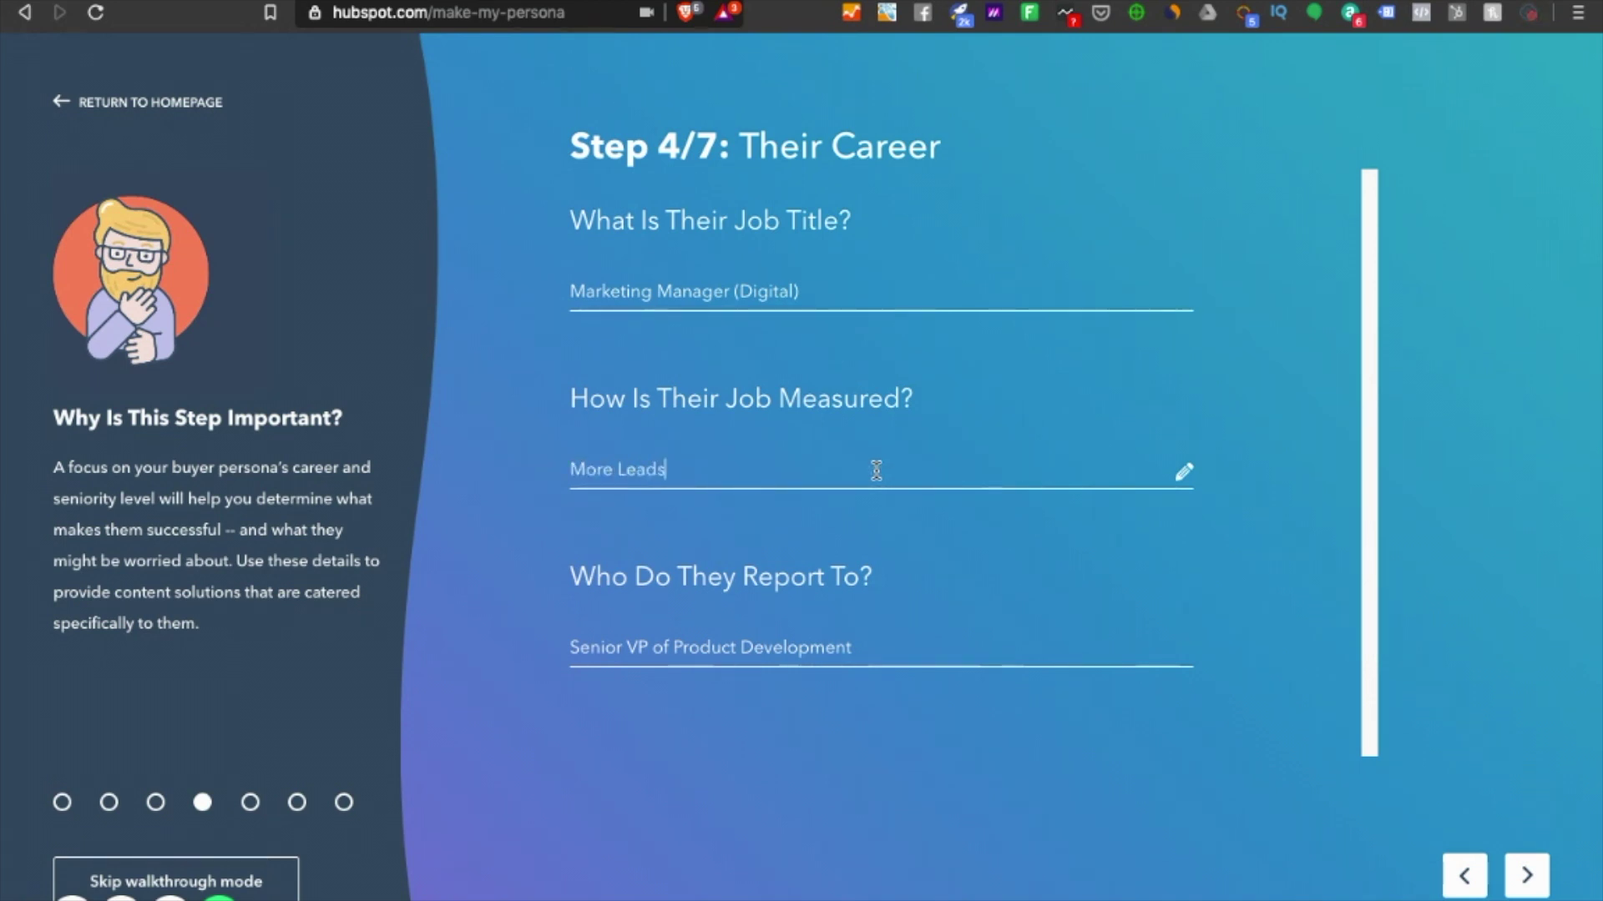
{"action": "type", "text": " Generated "}
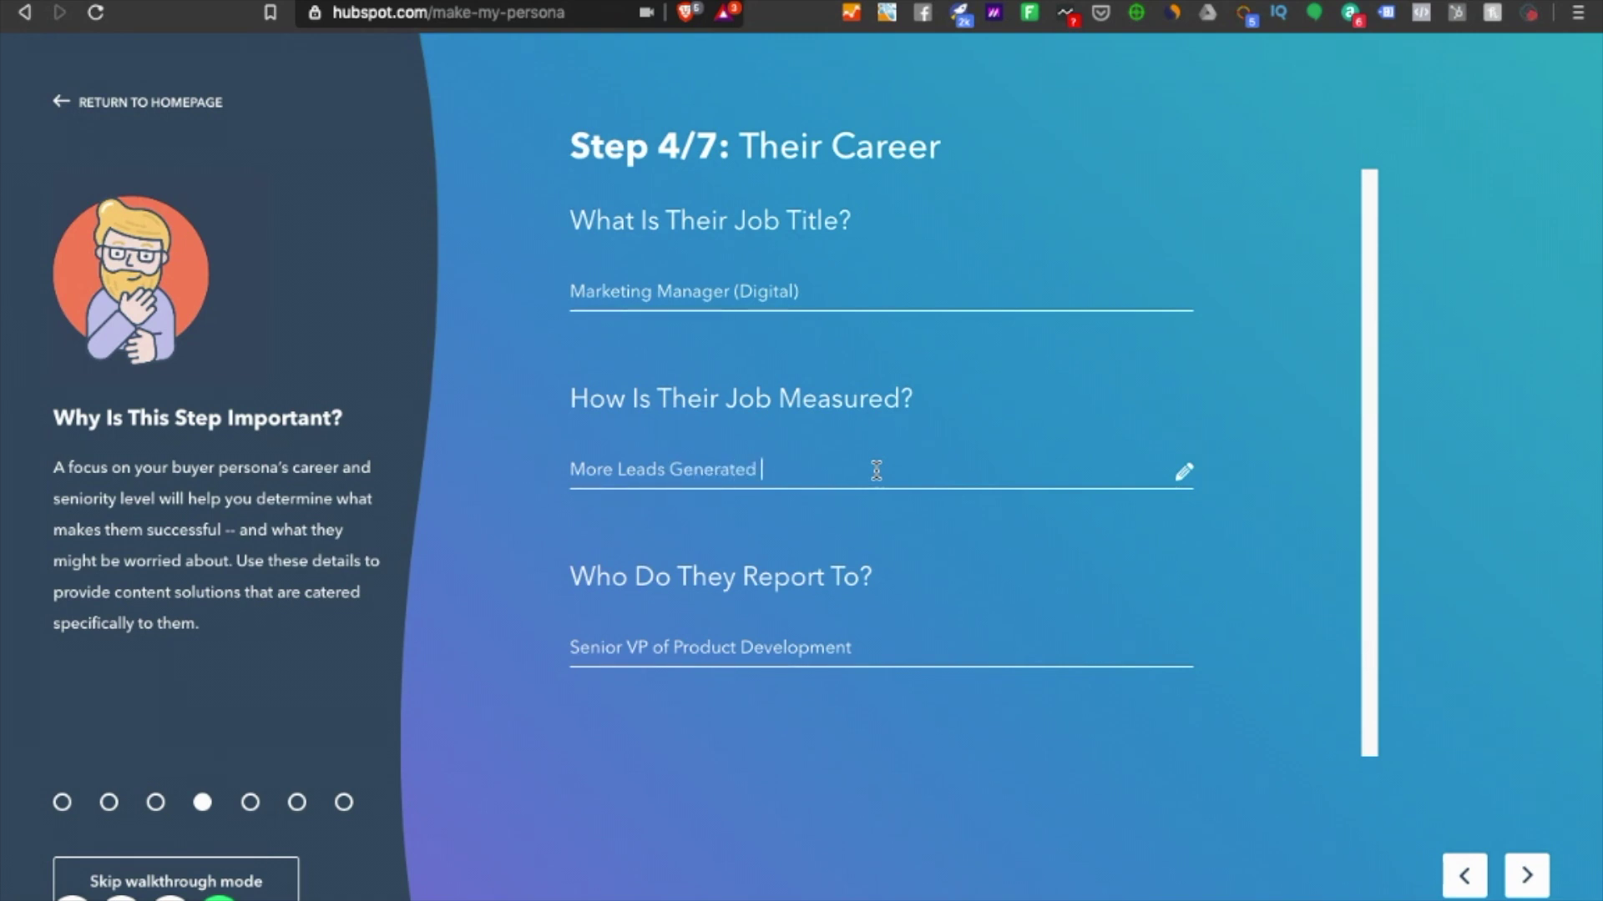
{"action": "type", "text": "or Effective "}
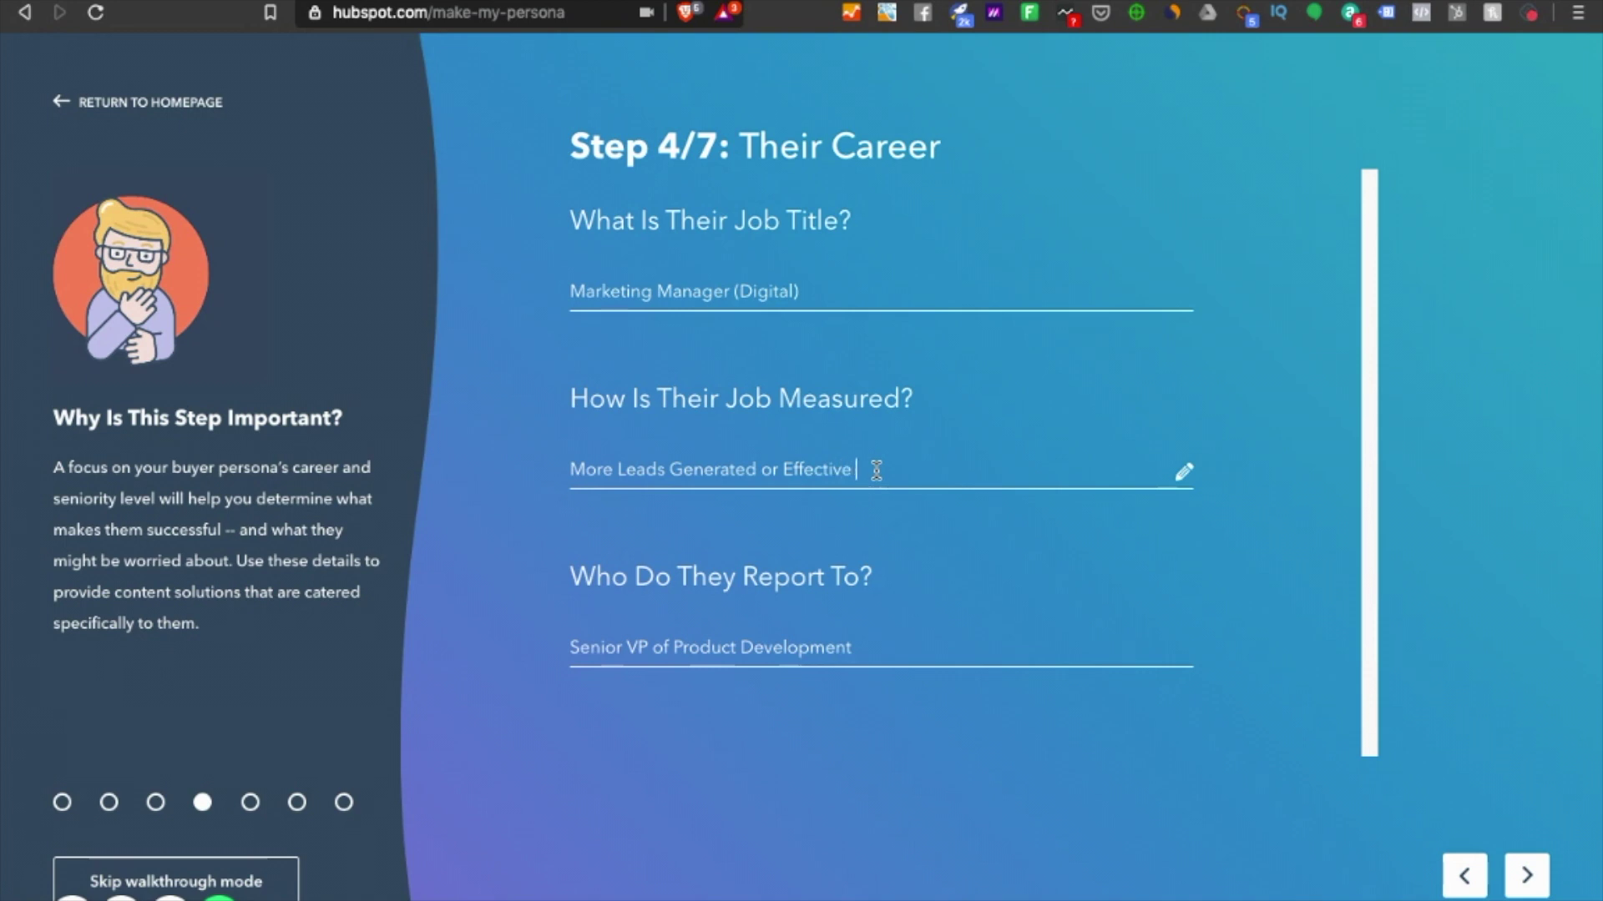
{"action": "type", "text": "Marketing to drive"}
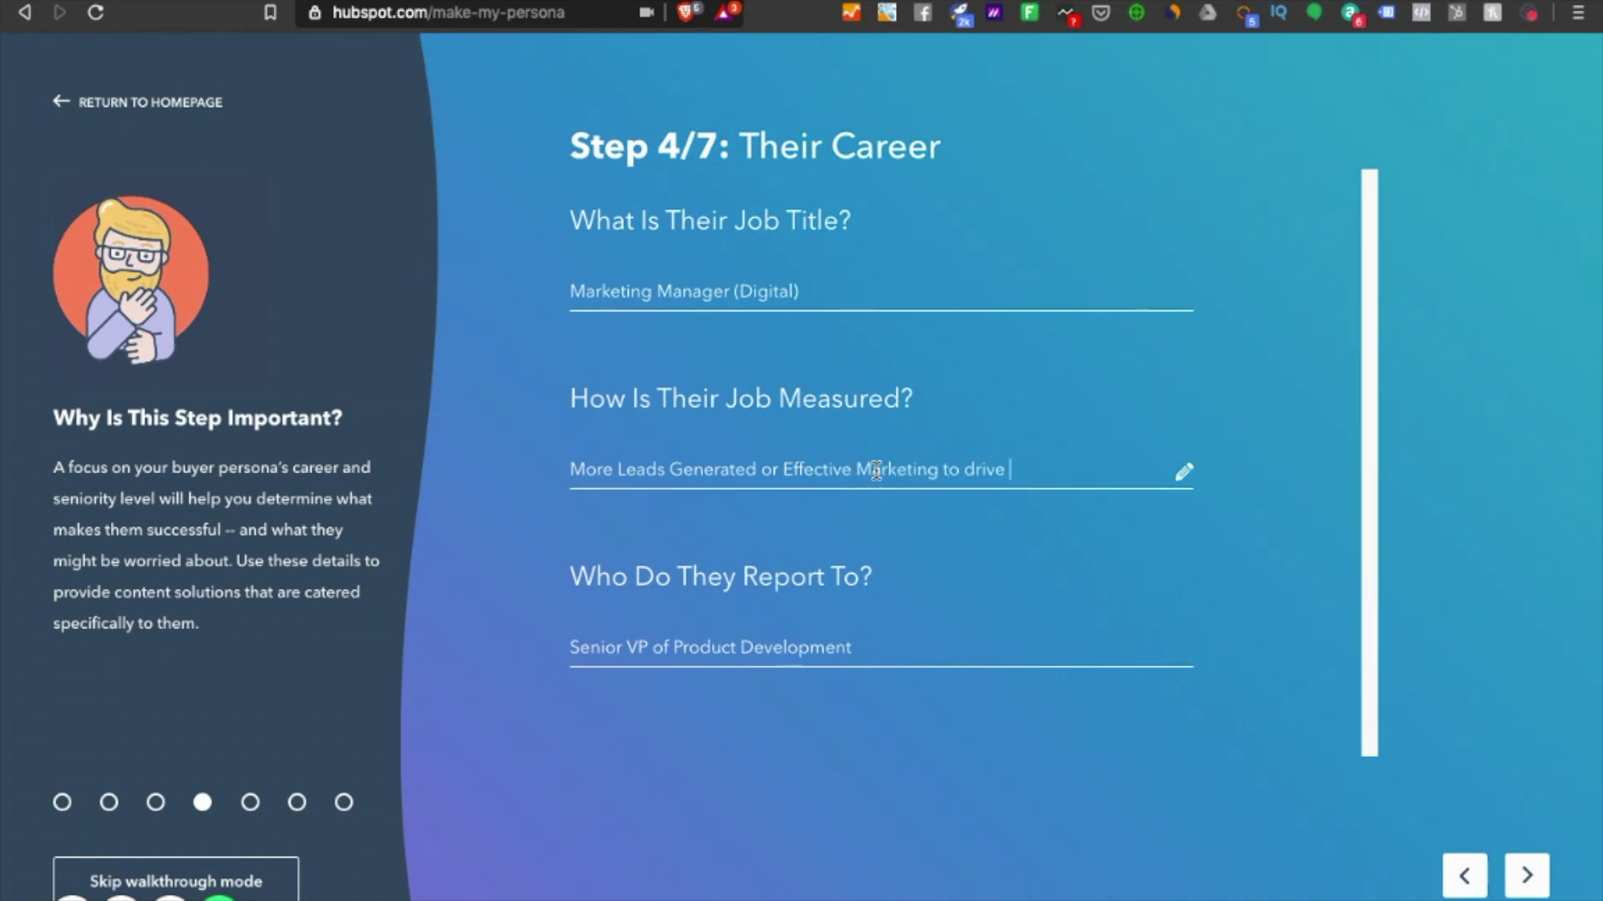
{"action": "type", "text": " A"}
{"action": "type", "text": "ustomer Acqui"}
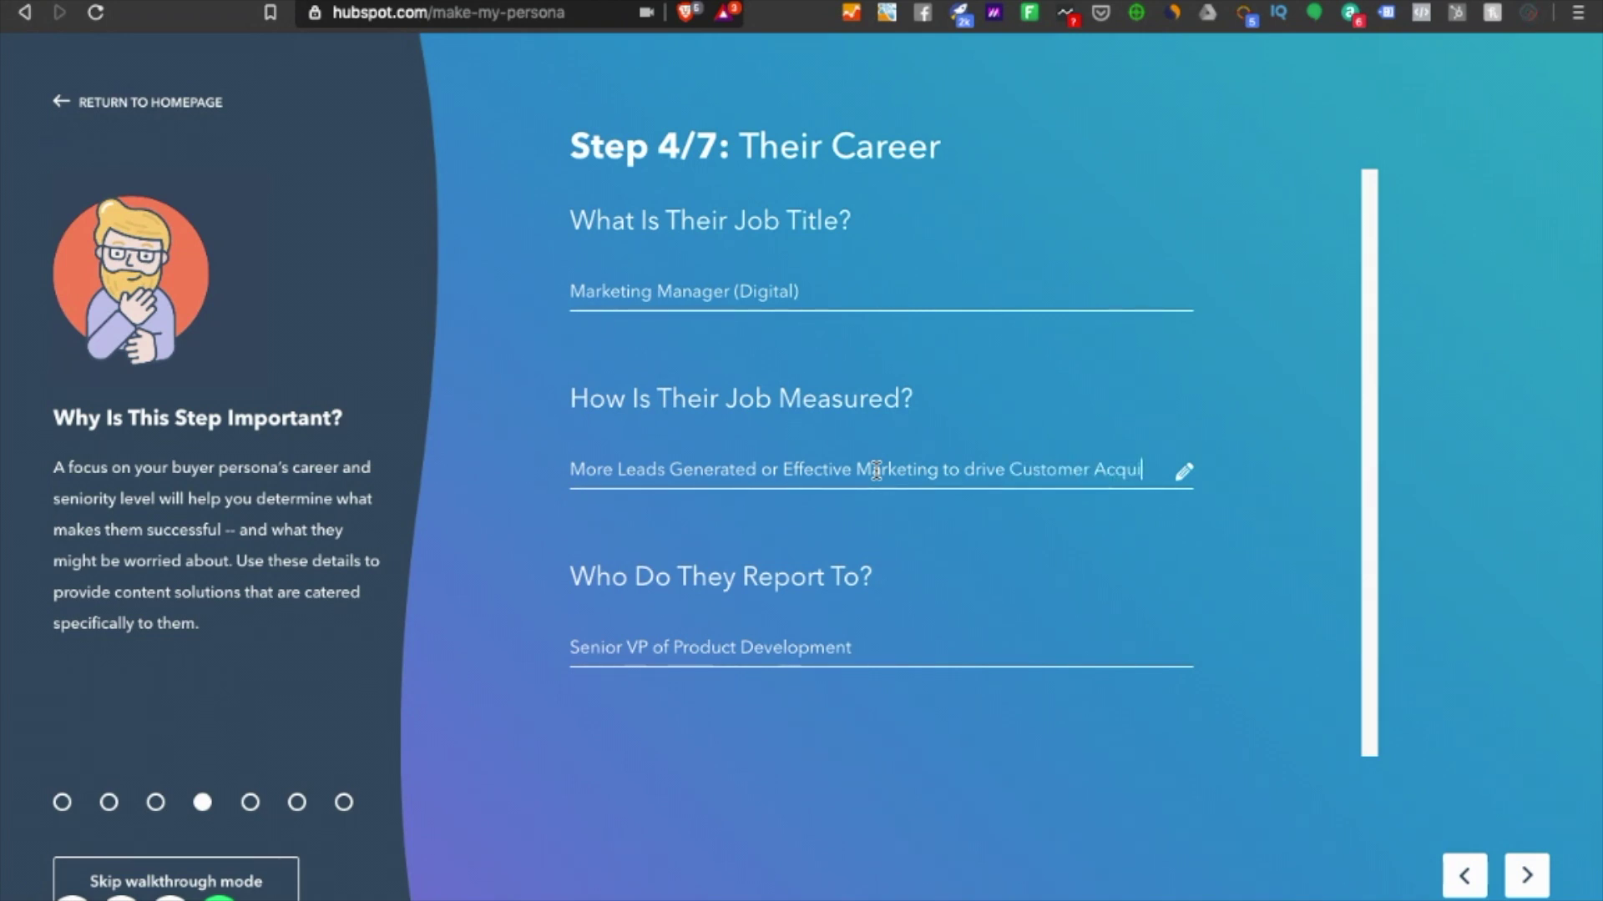
{"action": "type", "text": "sition"}
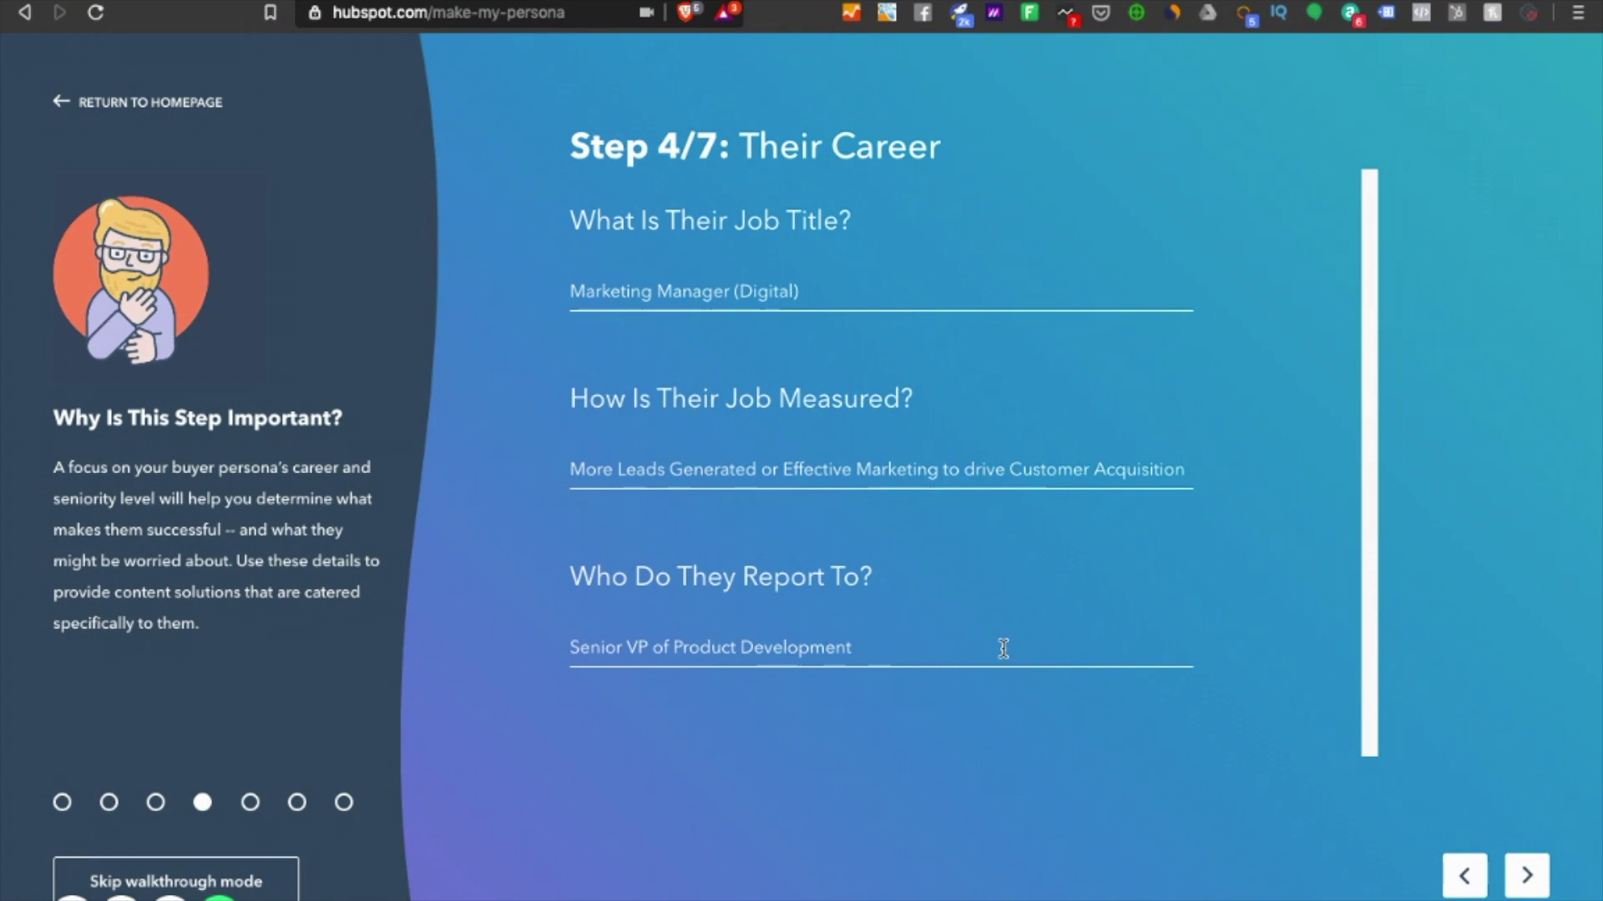
- Change the reports-to answer to 'Senior Marketing Manager'
{"action": "triple_click", "coordinate": [858, 650]}
{"action": "key", "text": "BackSpace"}
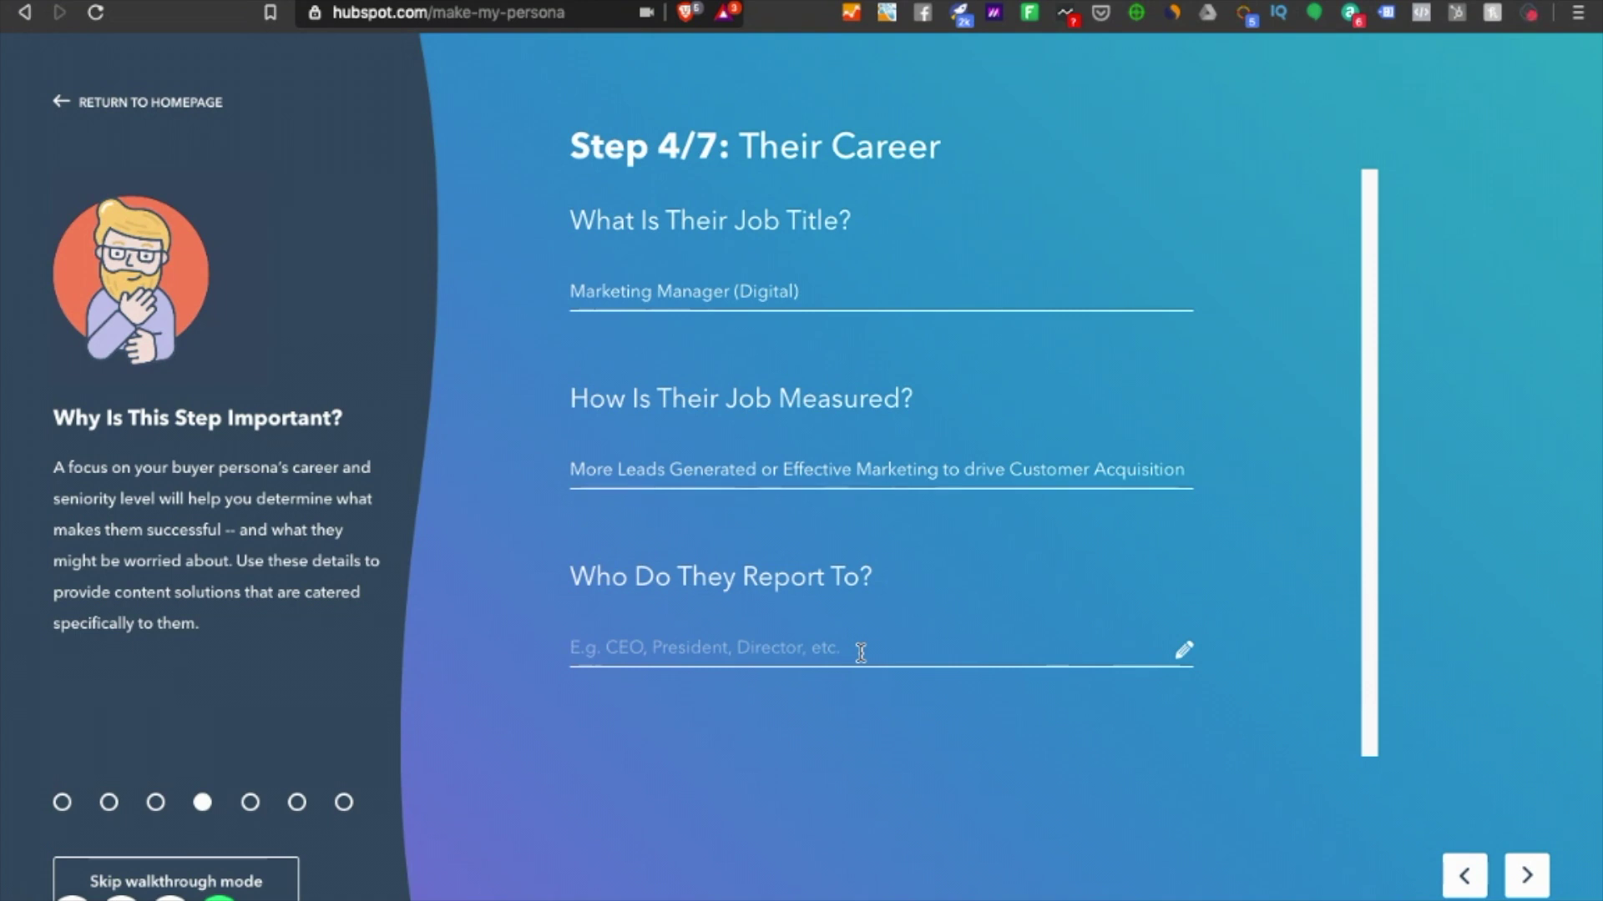
{"action": "type", "text": "CEO"}
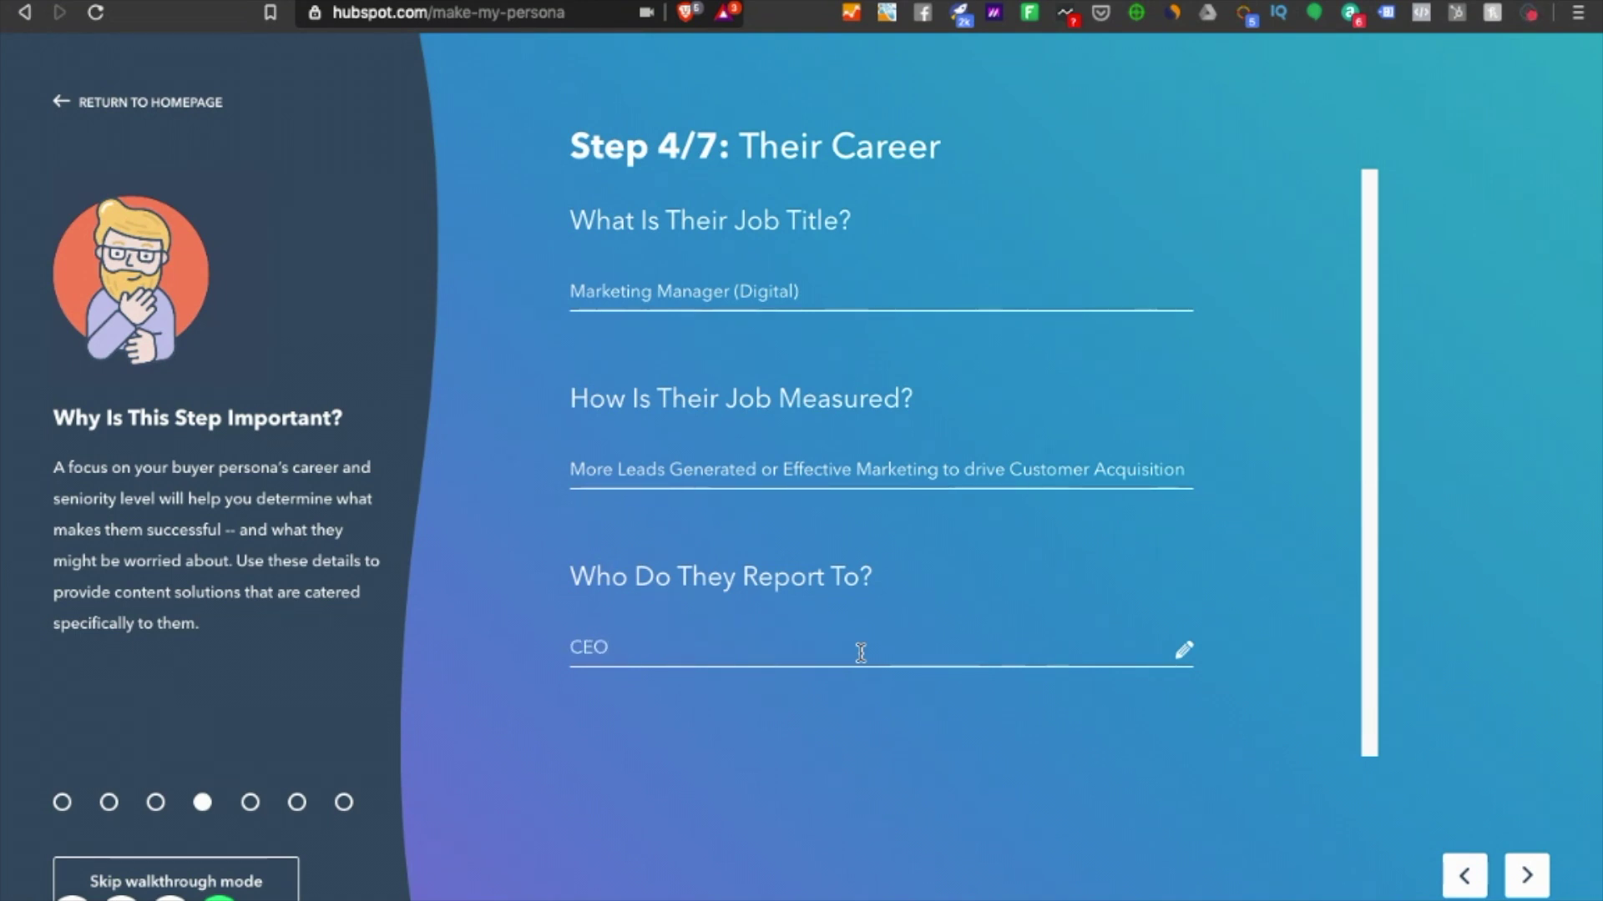
{"action": "key", "text": "ctrl+a"}
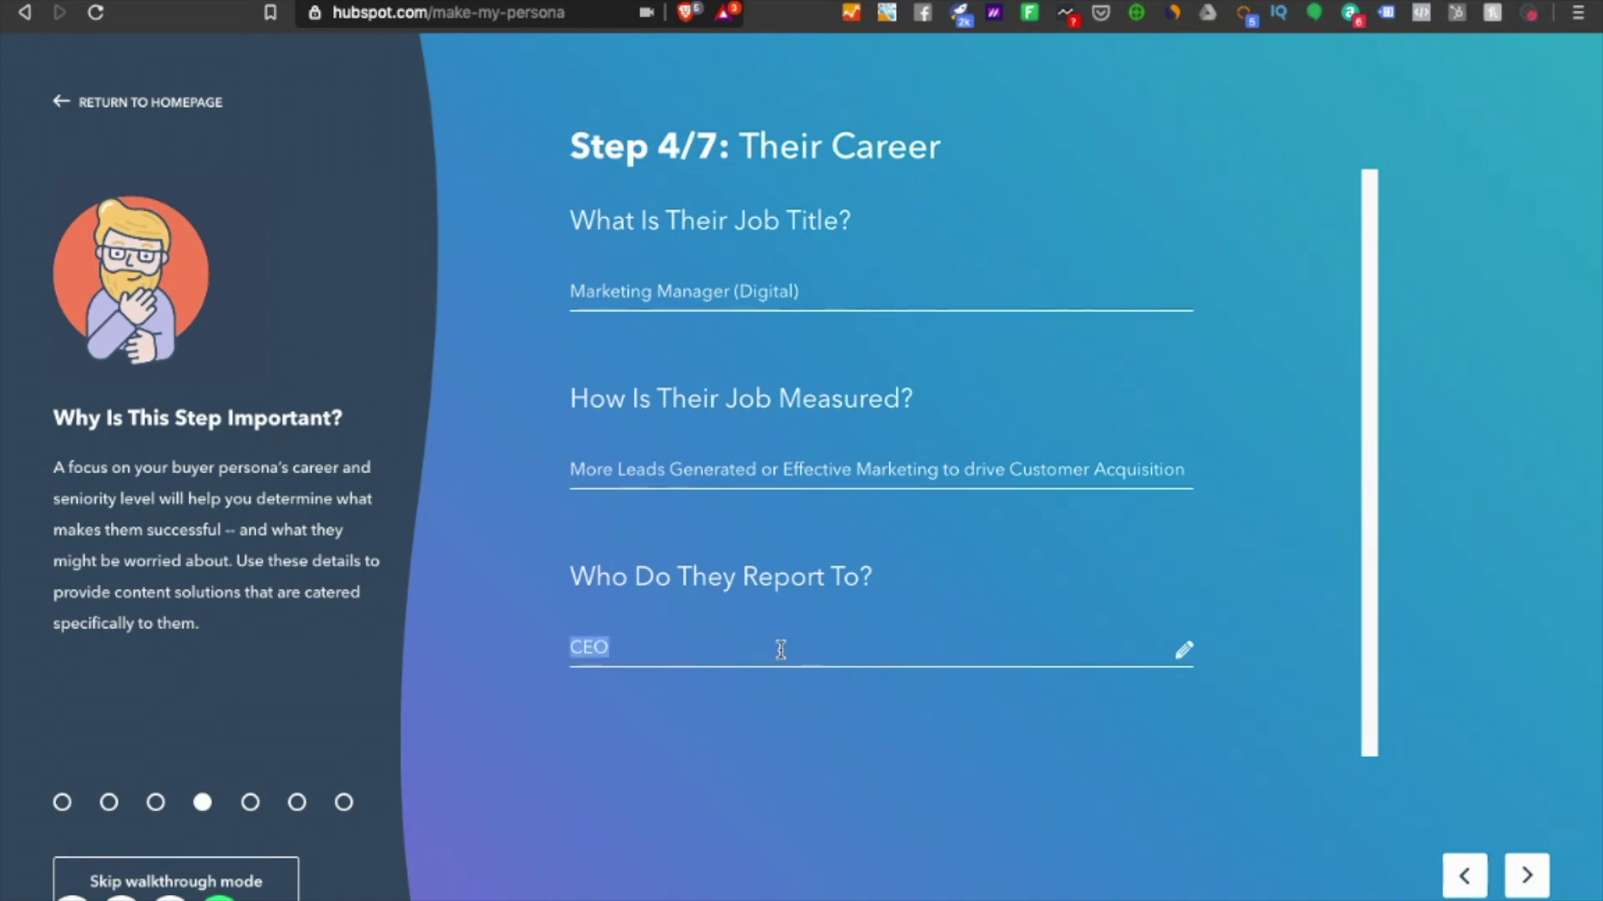
{"action": "key", "text": "BackSpace"}
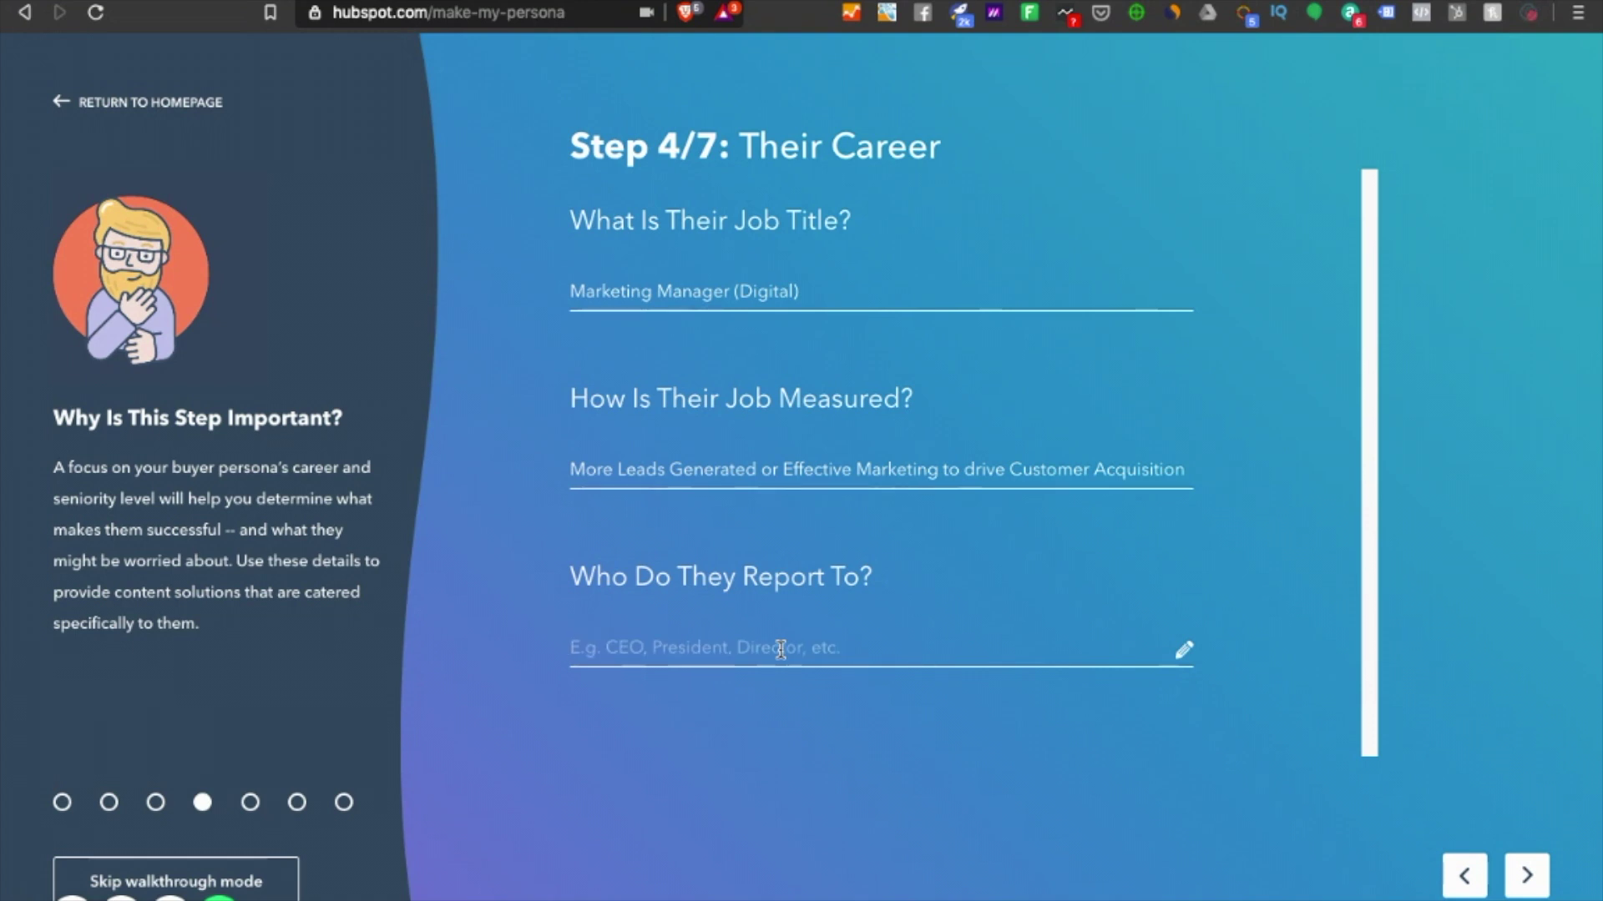
{"action": "type", "text": "Senior M"}
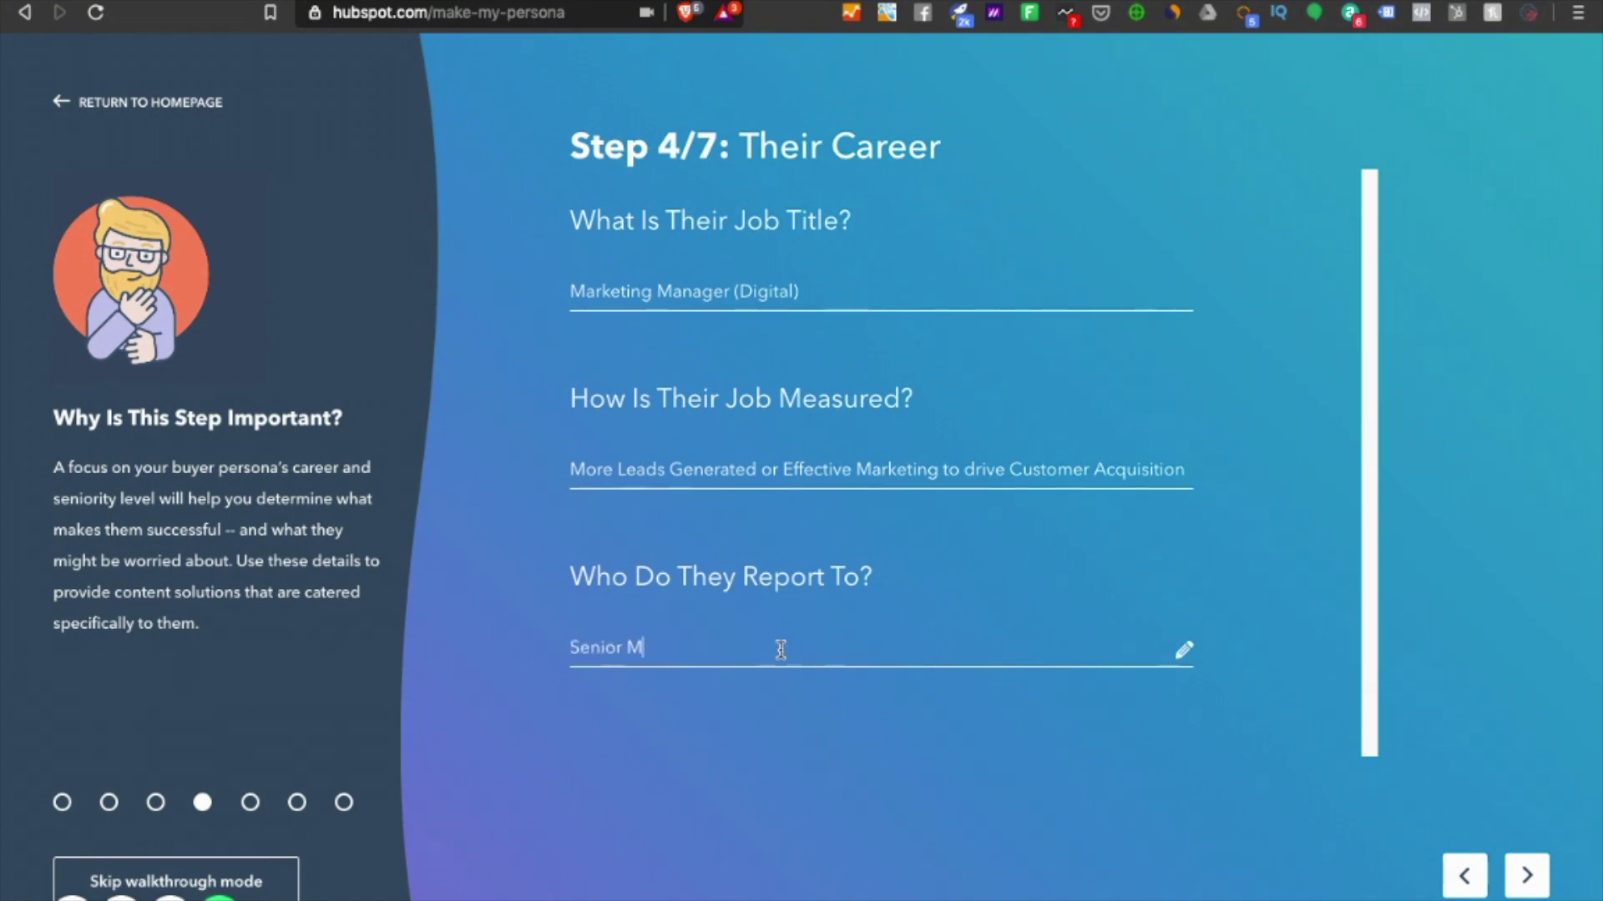
{"action": "type", "text": "arkeint"}
{"action": "type", "text": "ting M"}
{"action": "type", "text": "an"}
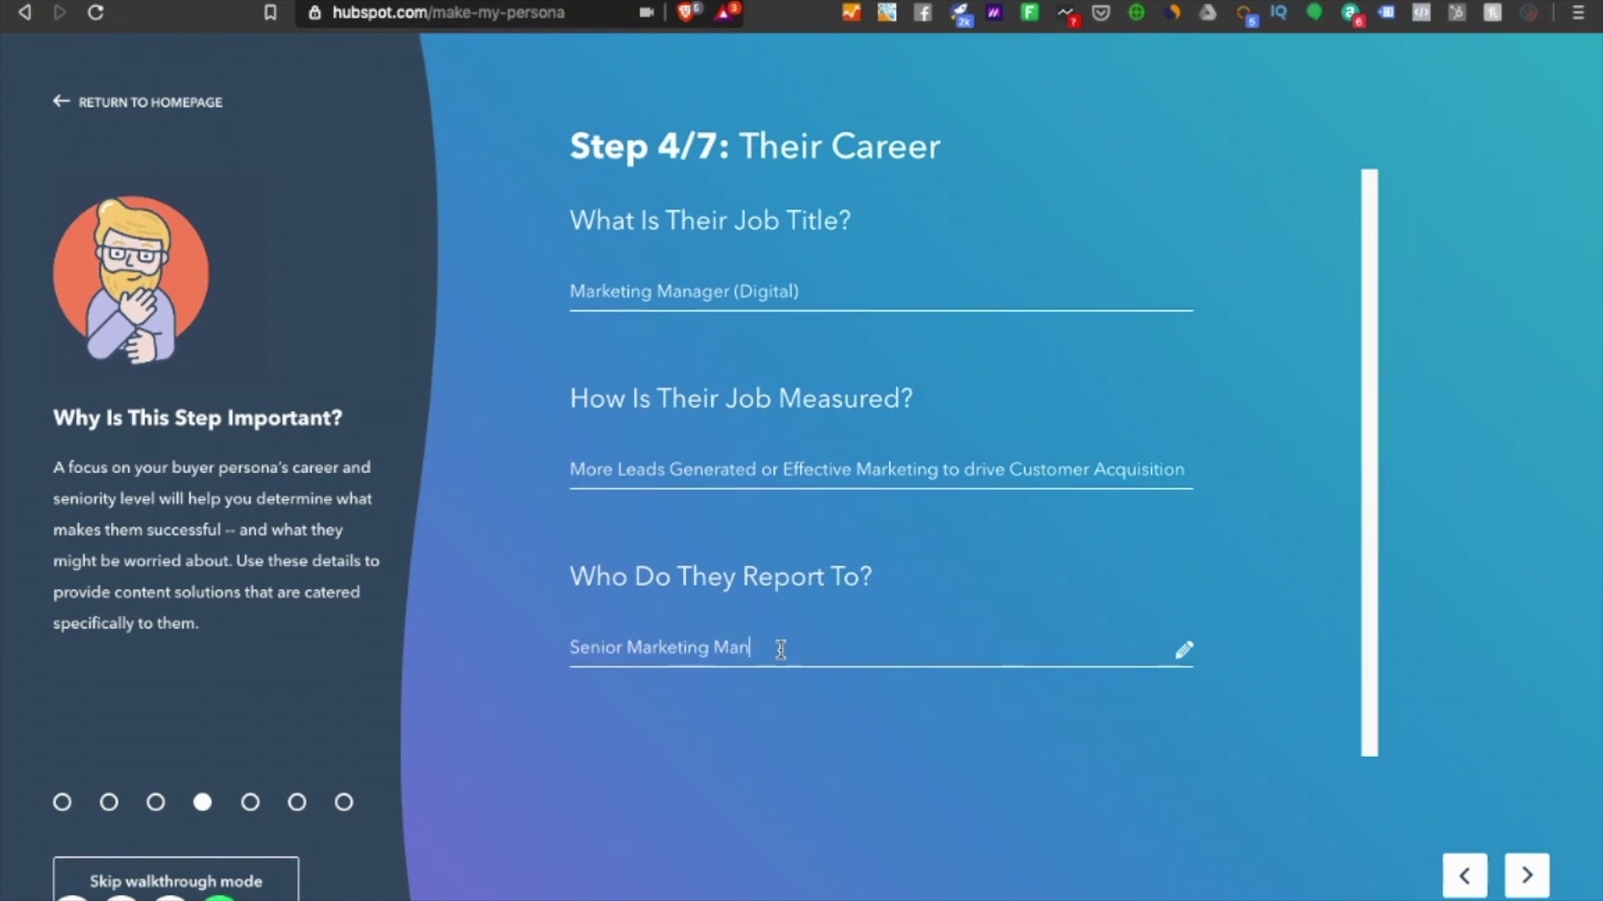
{"action": "type", "text": "ager"}
- Replace the Leads goal with 'More Customers to flow in'
{"action": "left_click", "coordinate": [1528, 877]}
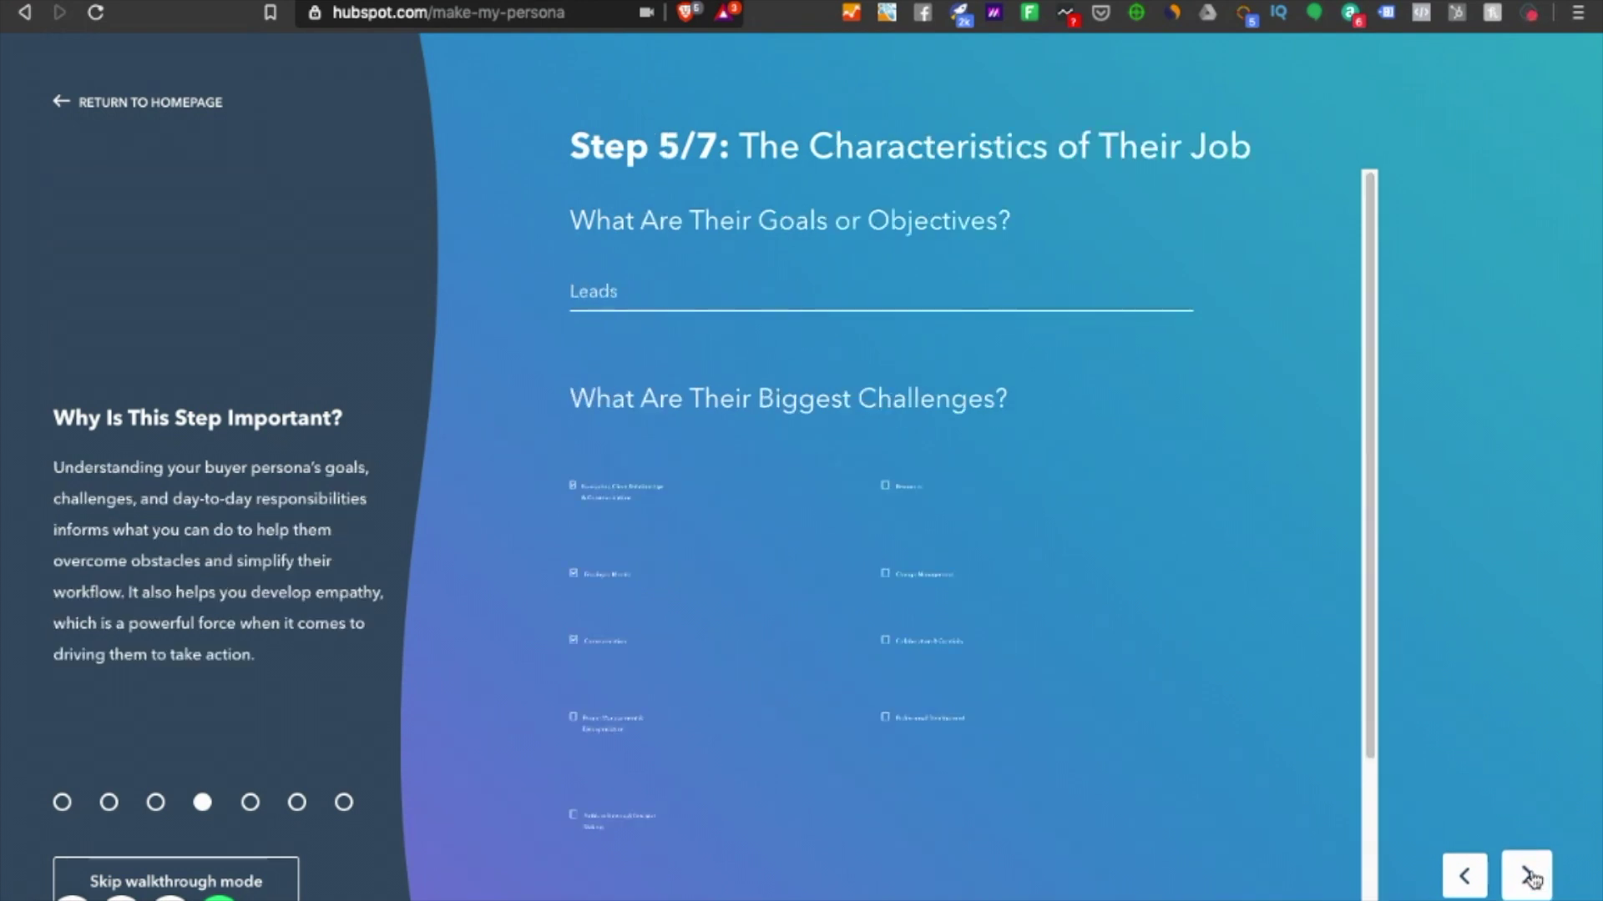
{"action": "double_click", "coordinate": [674, 300]}
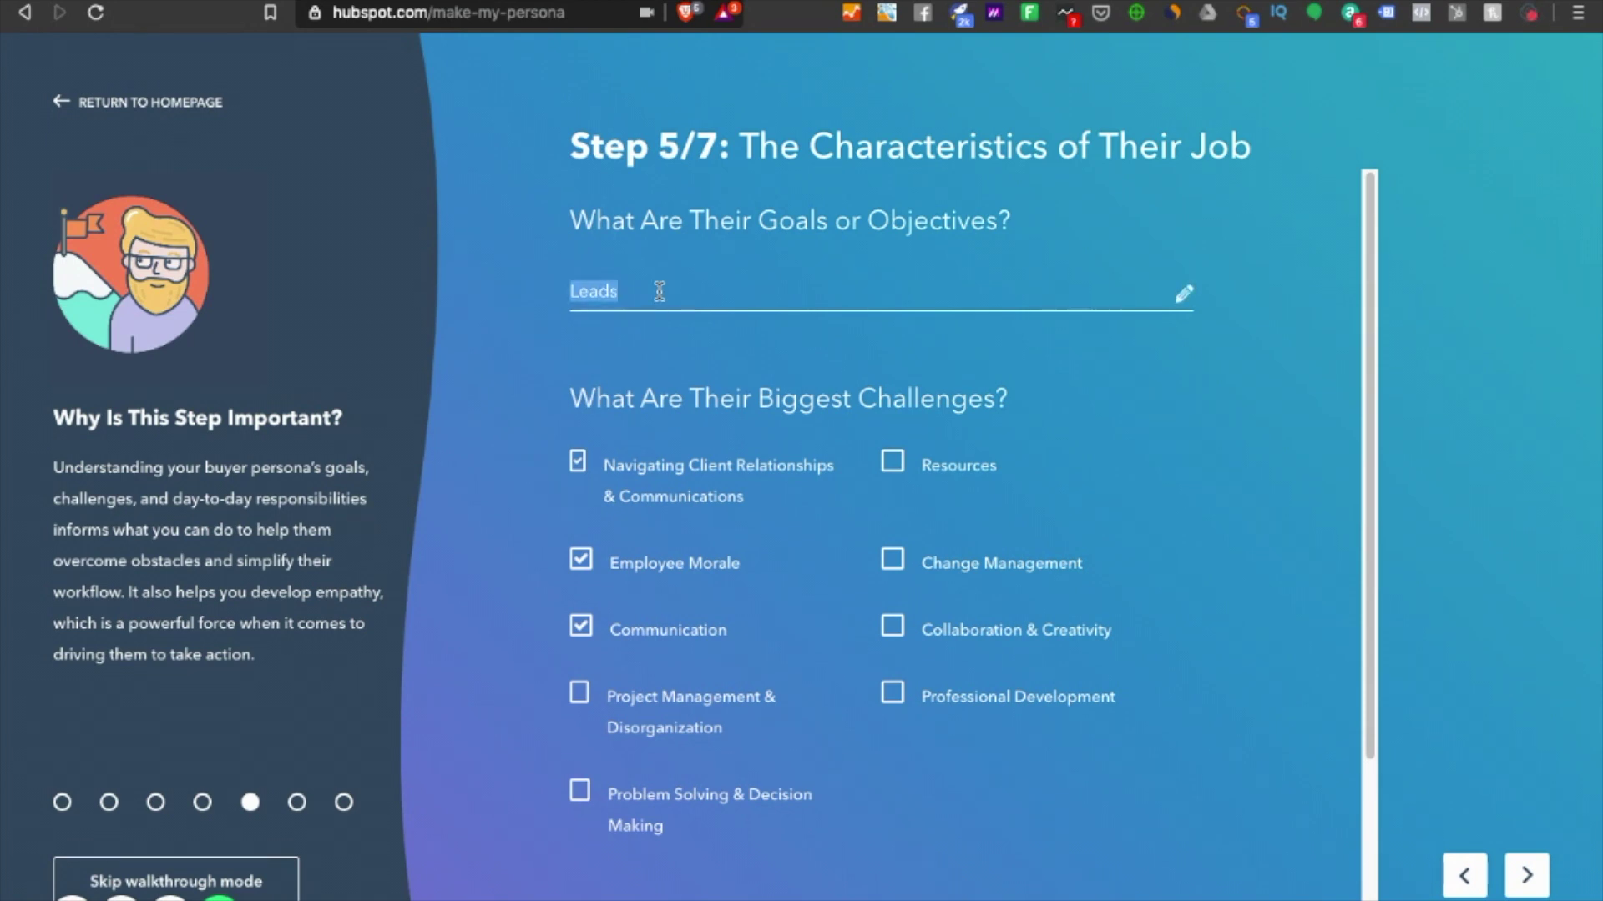
{"action": "type", "text": "More Cus"}
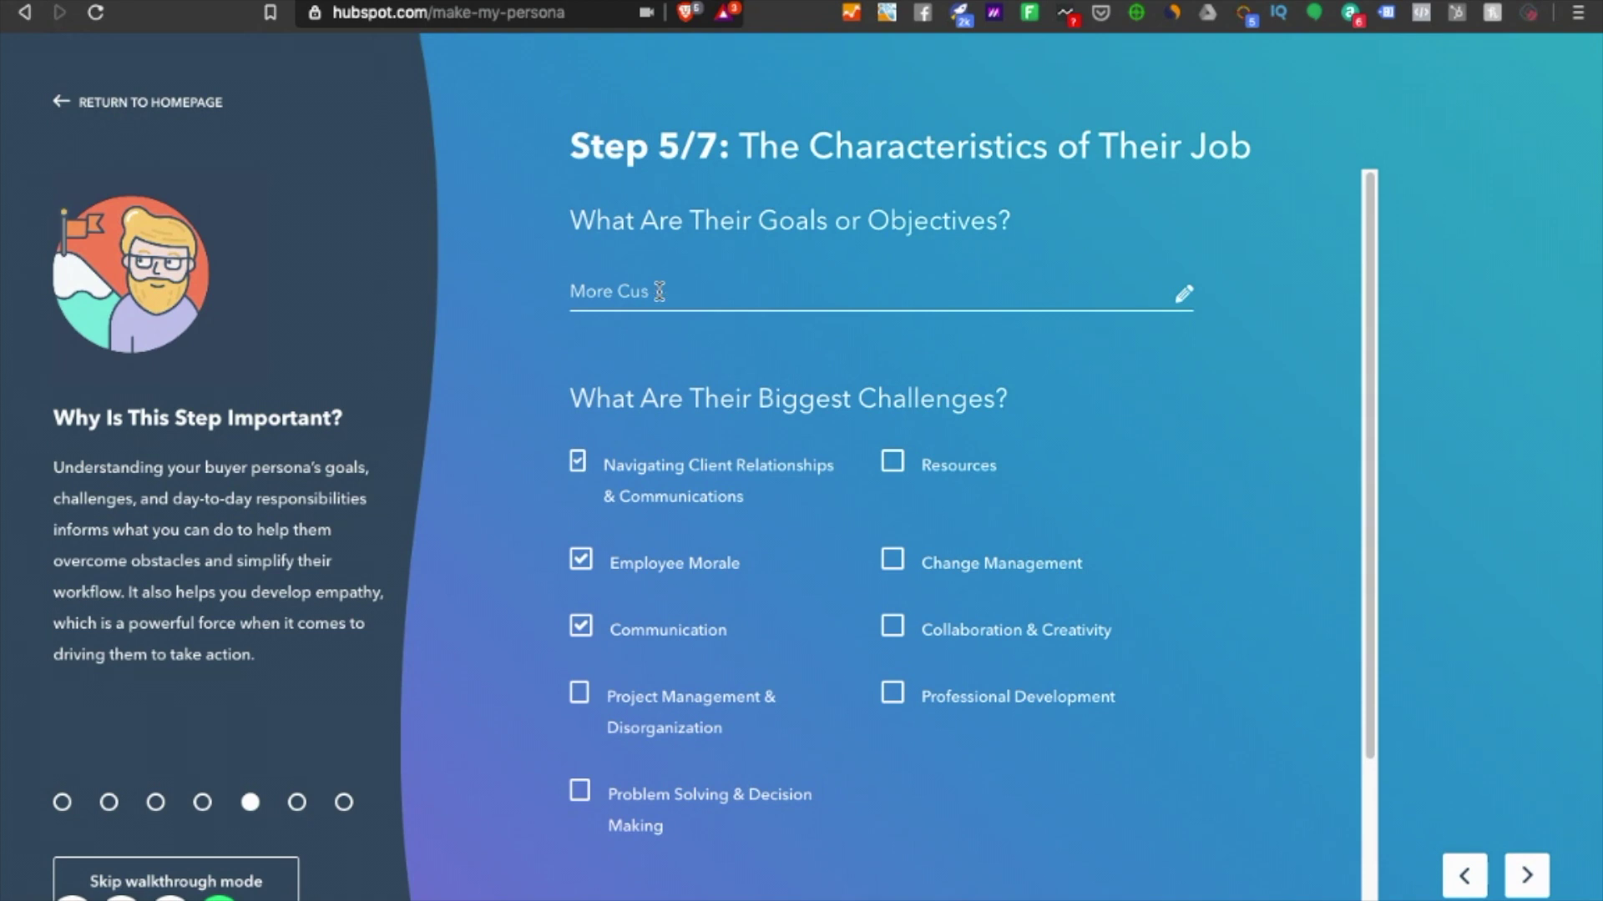
{"action": "type", "text": "tomers to flow in"}
- Swap the preset challenges for Collaboration & Creativity and Project Management & Disorganization
{"action": "left_click", "coordinate": [575, 464]}
{"action": "left_click", "coordinate": [582, 561]}
{"action": "left_click", "coordinate": [579, 623]}
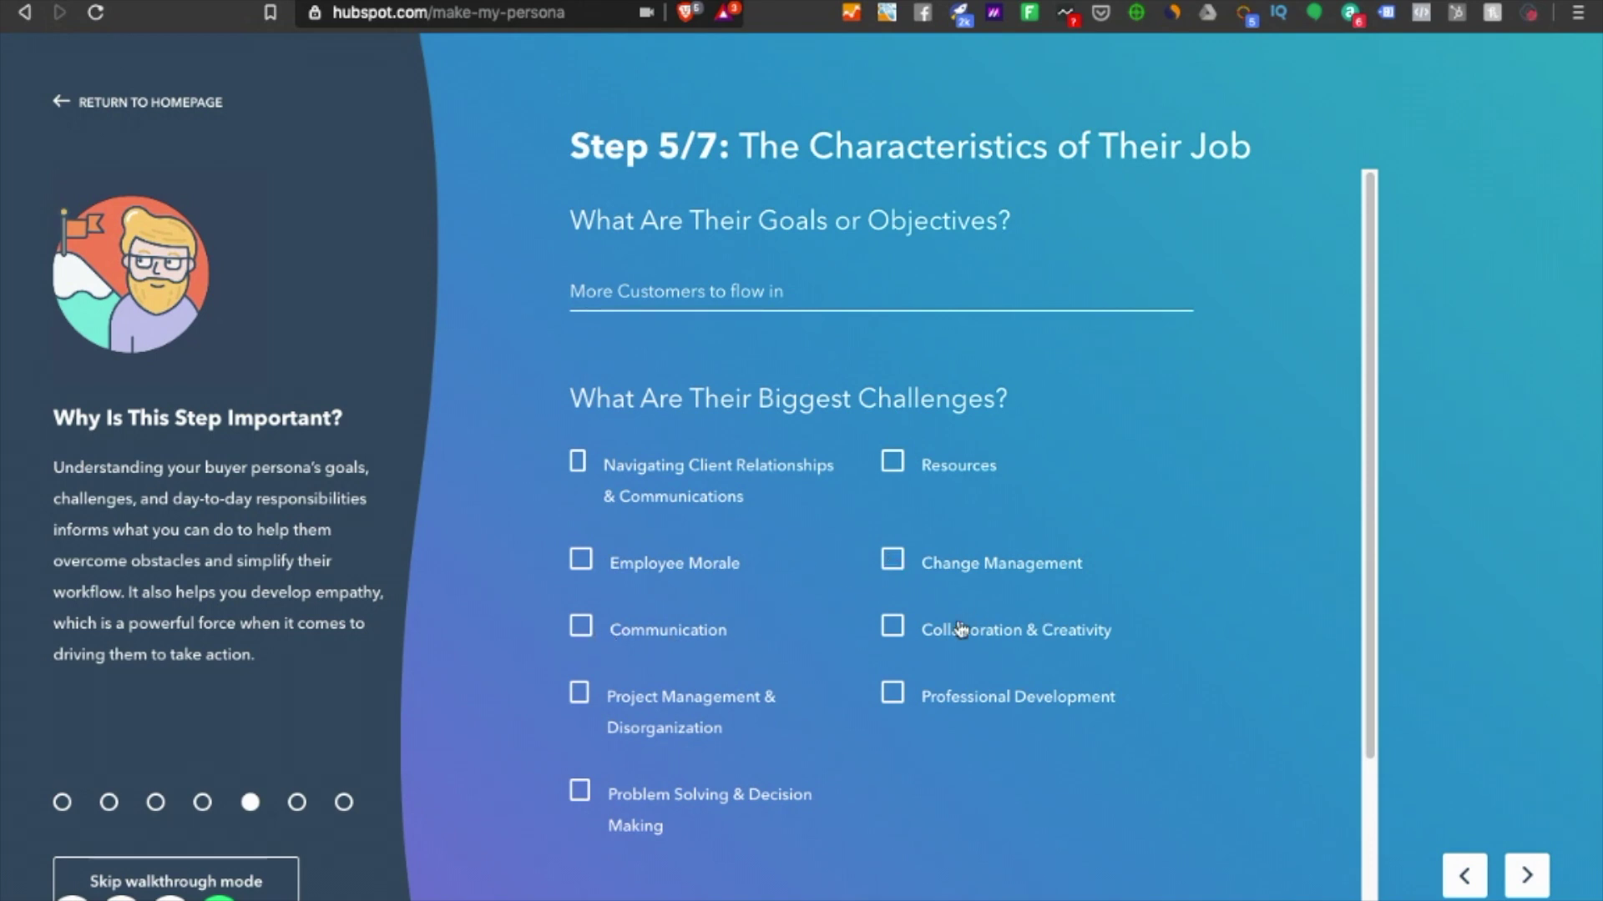
{"action": "left_click", "coordinate": [891, 626]}
{"action": "left_click", "coordinate": [581, 626]}
{"action": "left_click", "coordinate": [581, 626]}
{"action": "left_click", "coordinate": [579, 692]}
{"action": "left_click", "coordinate": [1526, 874]}
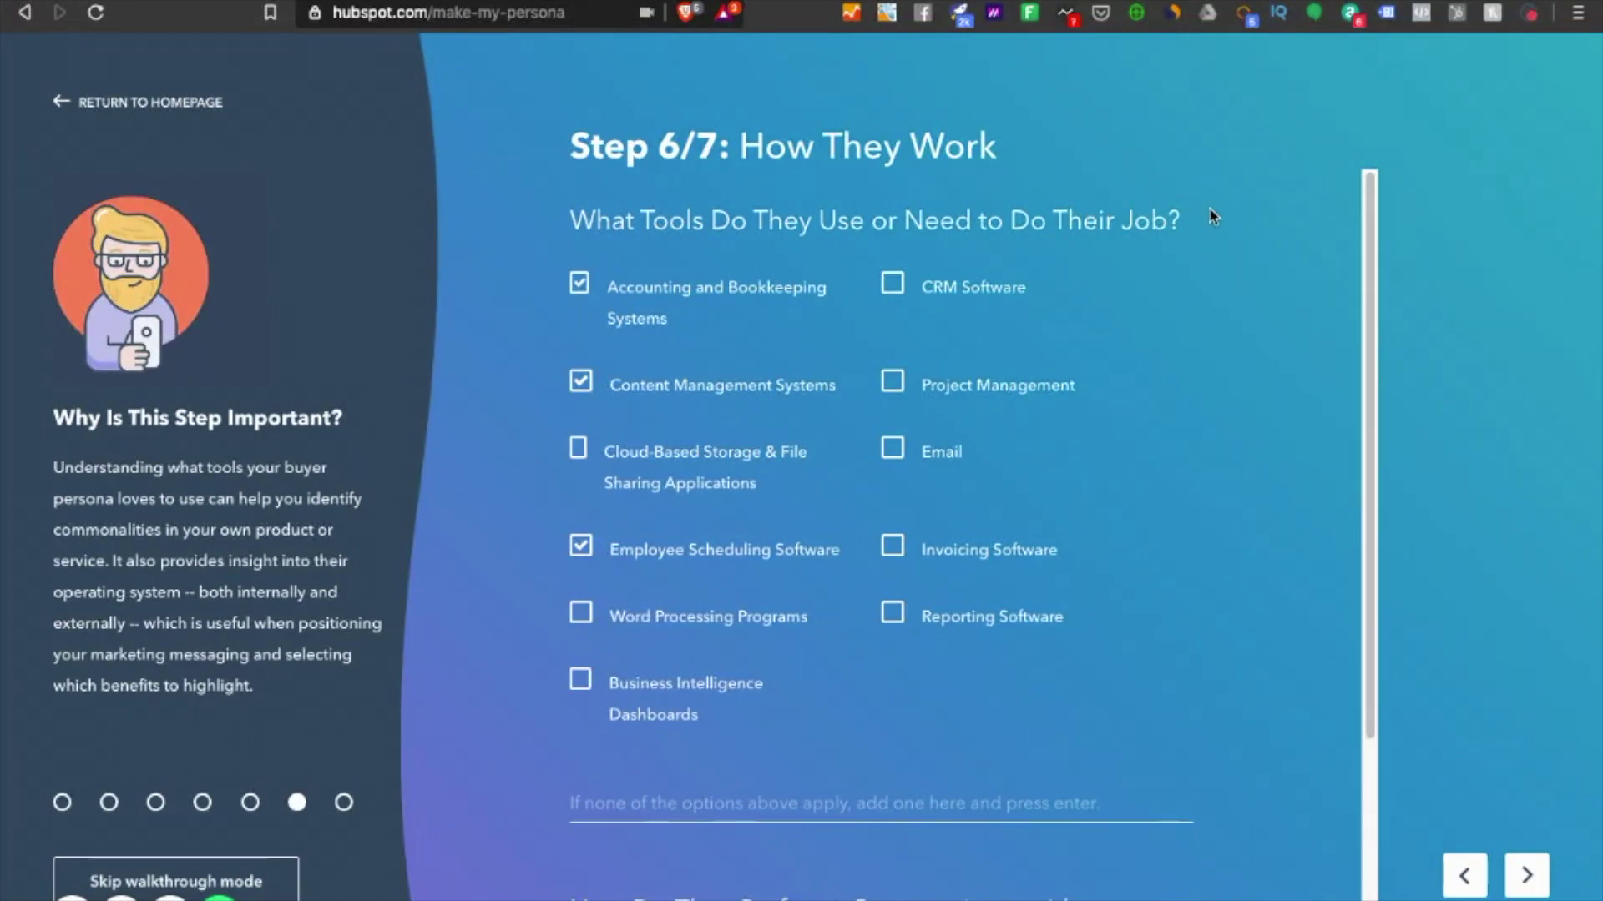
- Check CRM, Project Management, Email and Reporting Software; uncheck Accounting and Employee Scheduling
{"action": "left_click", "coordinate": [578, 287]}
{"action": "left_click", "coordinate": [582, 384]}
{"action": "left_click", "coordinate": [887, 382]}
{"action": "left_click", "coordinate": [890, 447]}
{"action": "left_click", "coordinate": [892, 615]}
{"action": "left_click", "coordinate": [584, 544]}
- Pick Email, Phone and Face-To-face as preferred communication, then go to Step 7/7
{"action": "scroll", "coordinate": [845, 735], "scroll_direction": "down", "scroll_amount": 2}
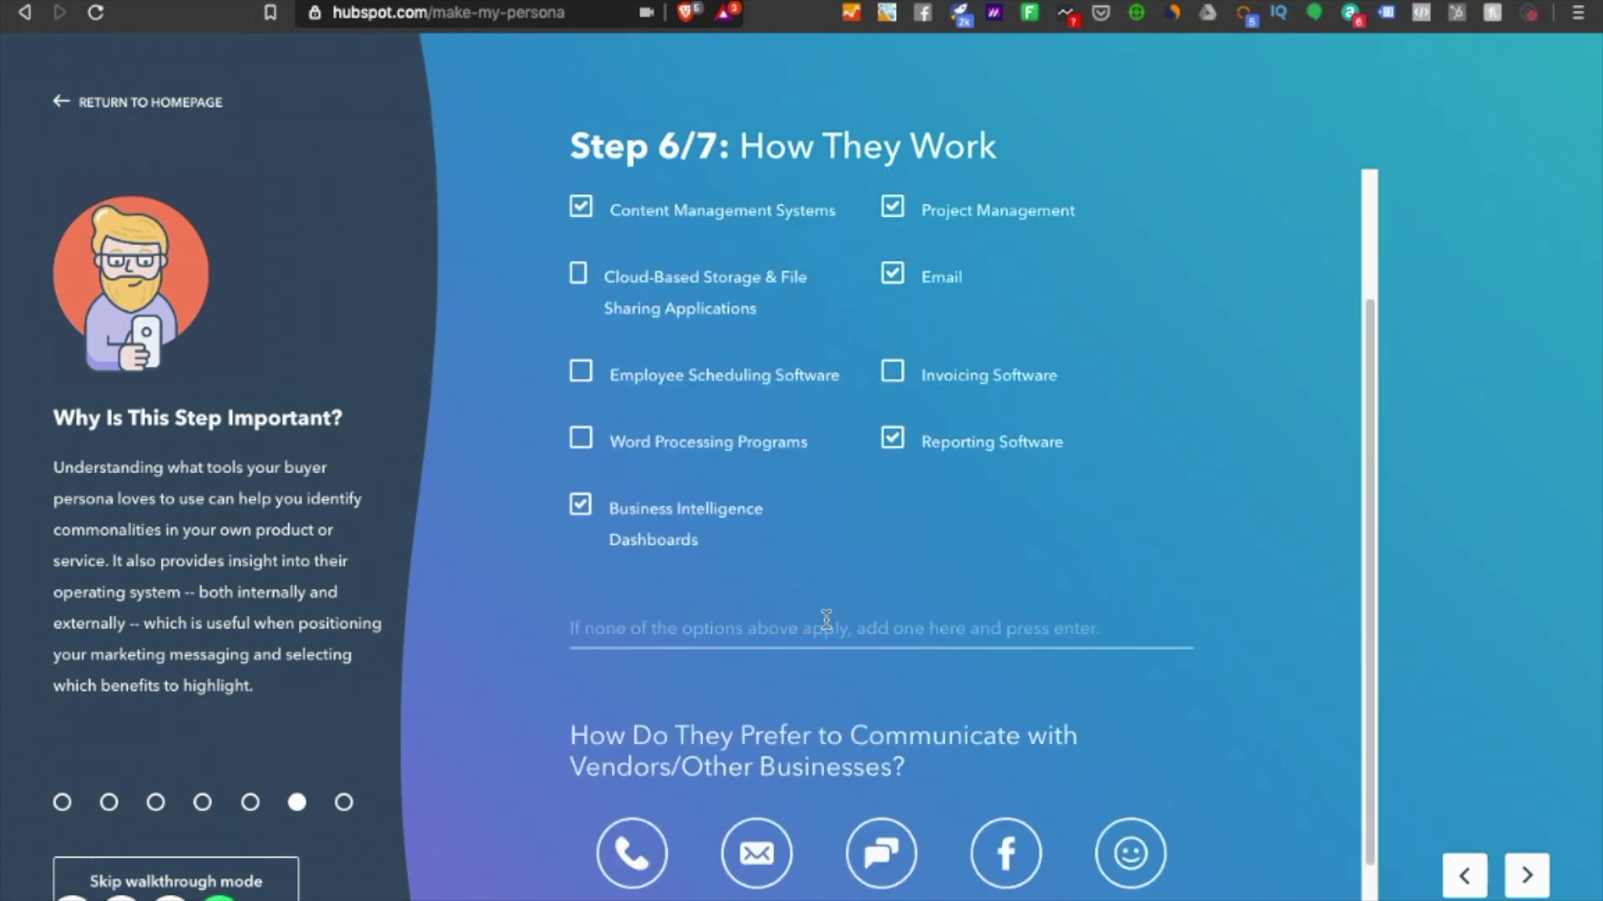
{"action": "scroll", "coordinate": [827, 622], "scroll_direction": "down", "scroll_amount": 1}
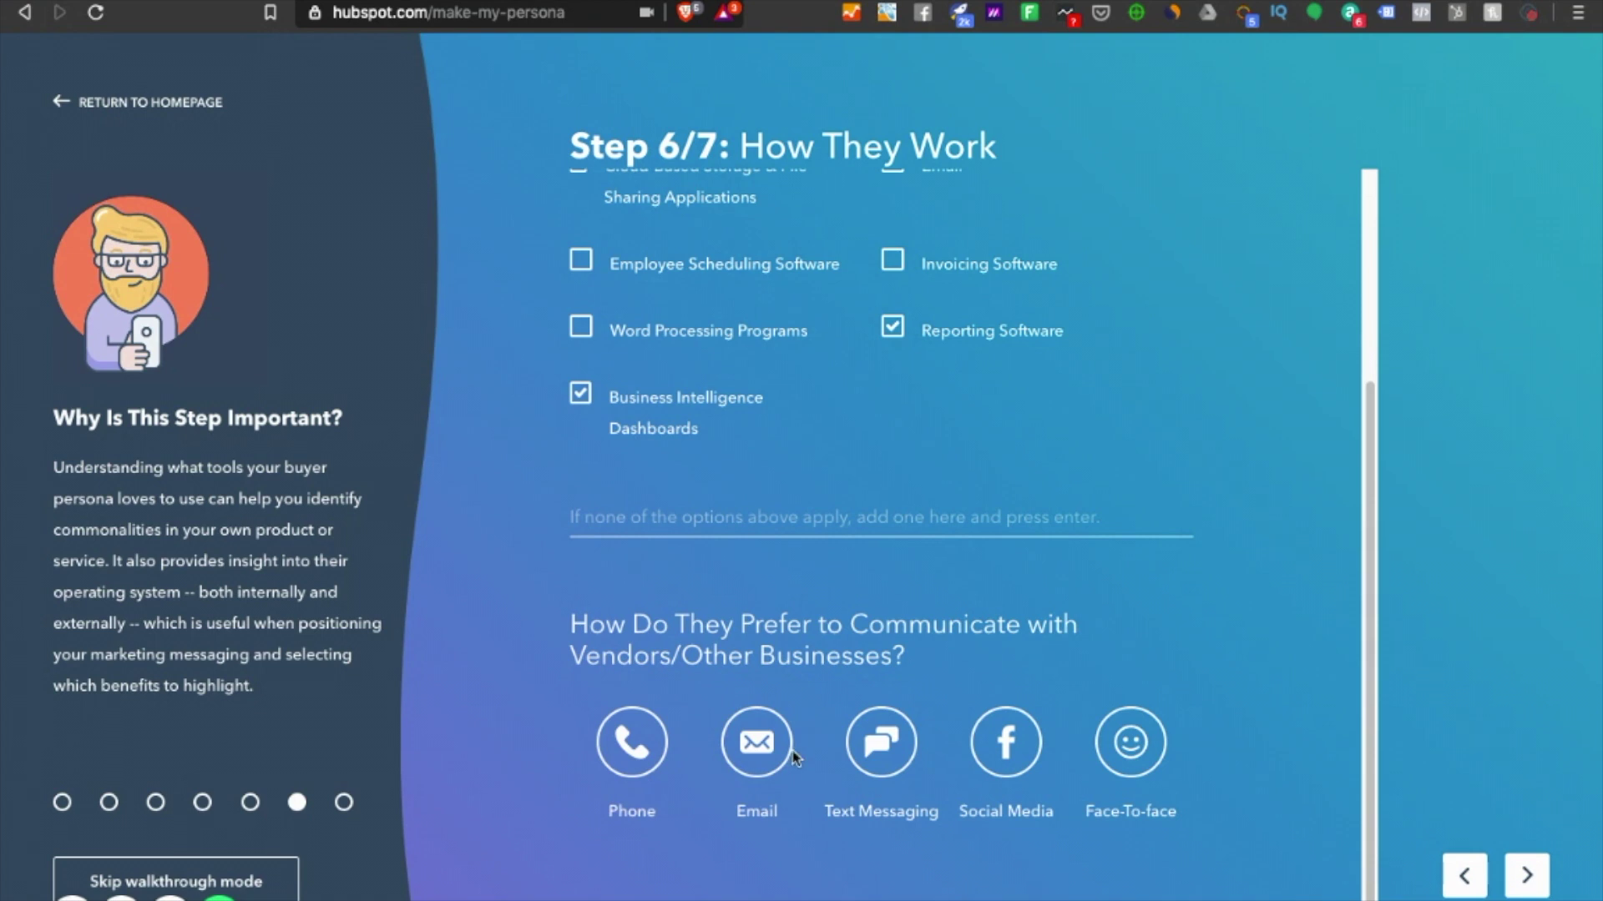
{"action": "left_click", "coordinate": [762, 742]}
{"action": "left_click", "coordinate": [632, 755]}
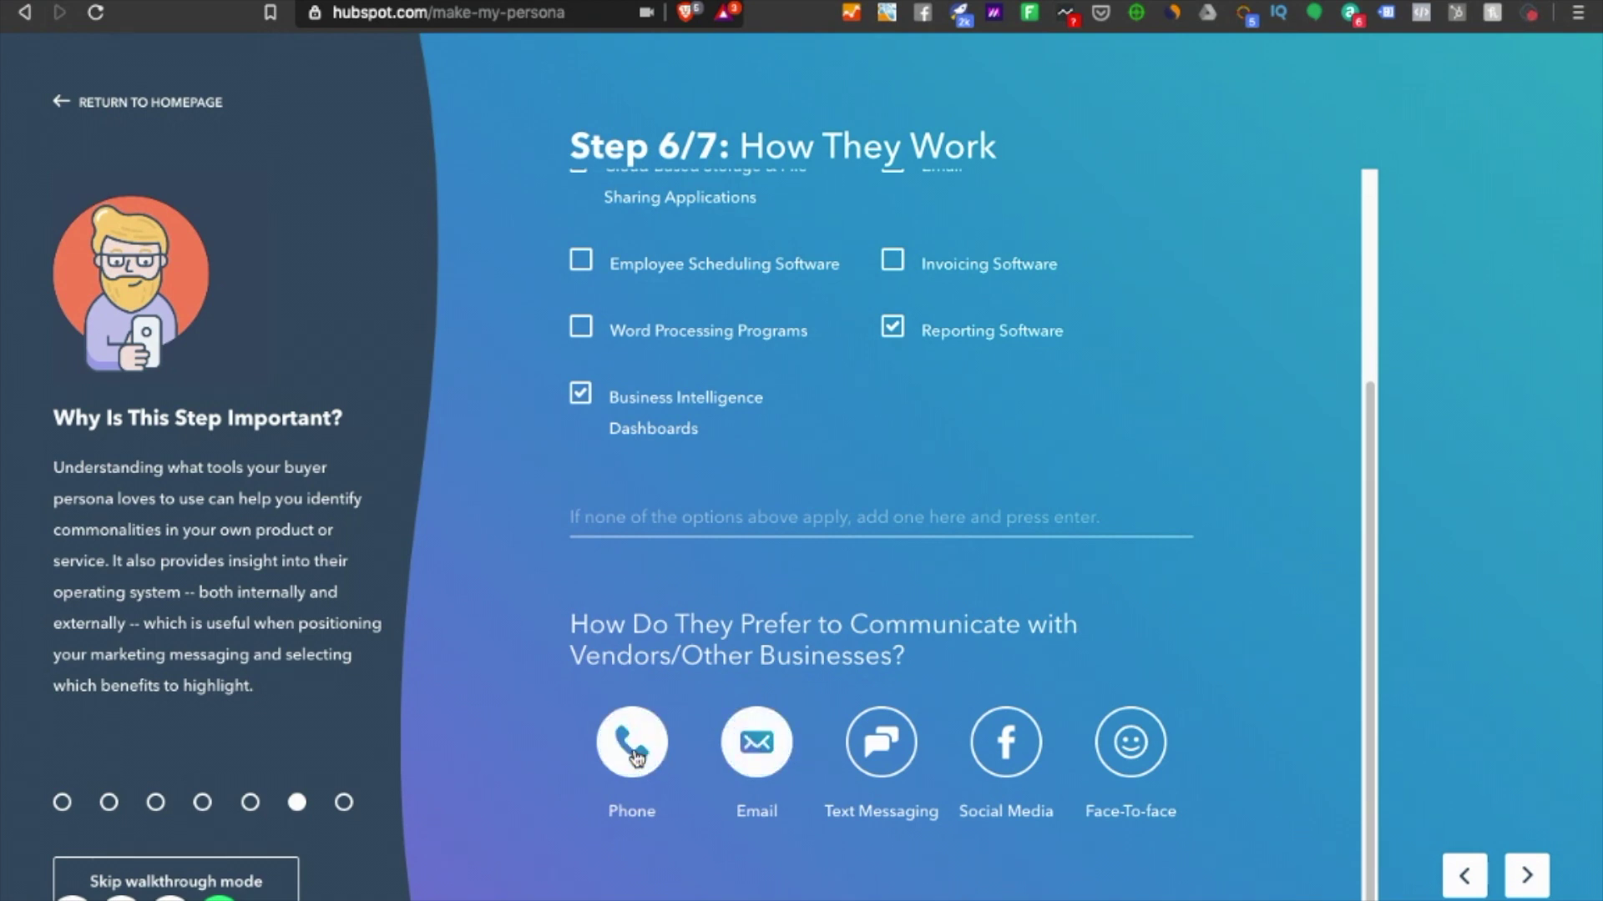
{"action": "left_click", "coordinate": [1148, 744]}
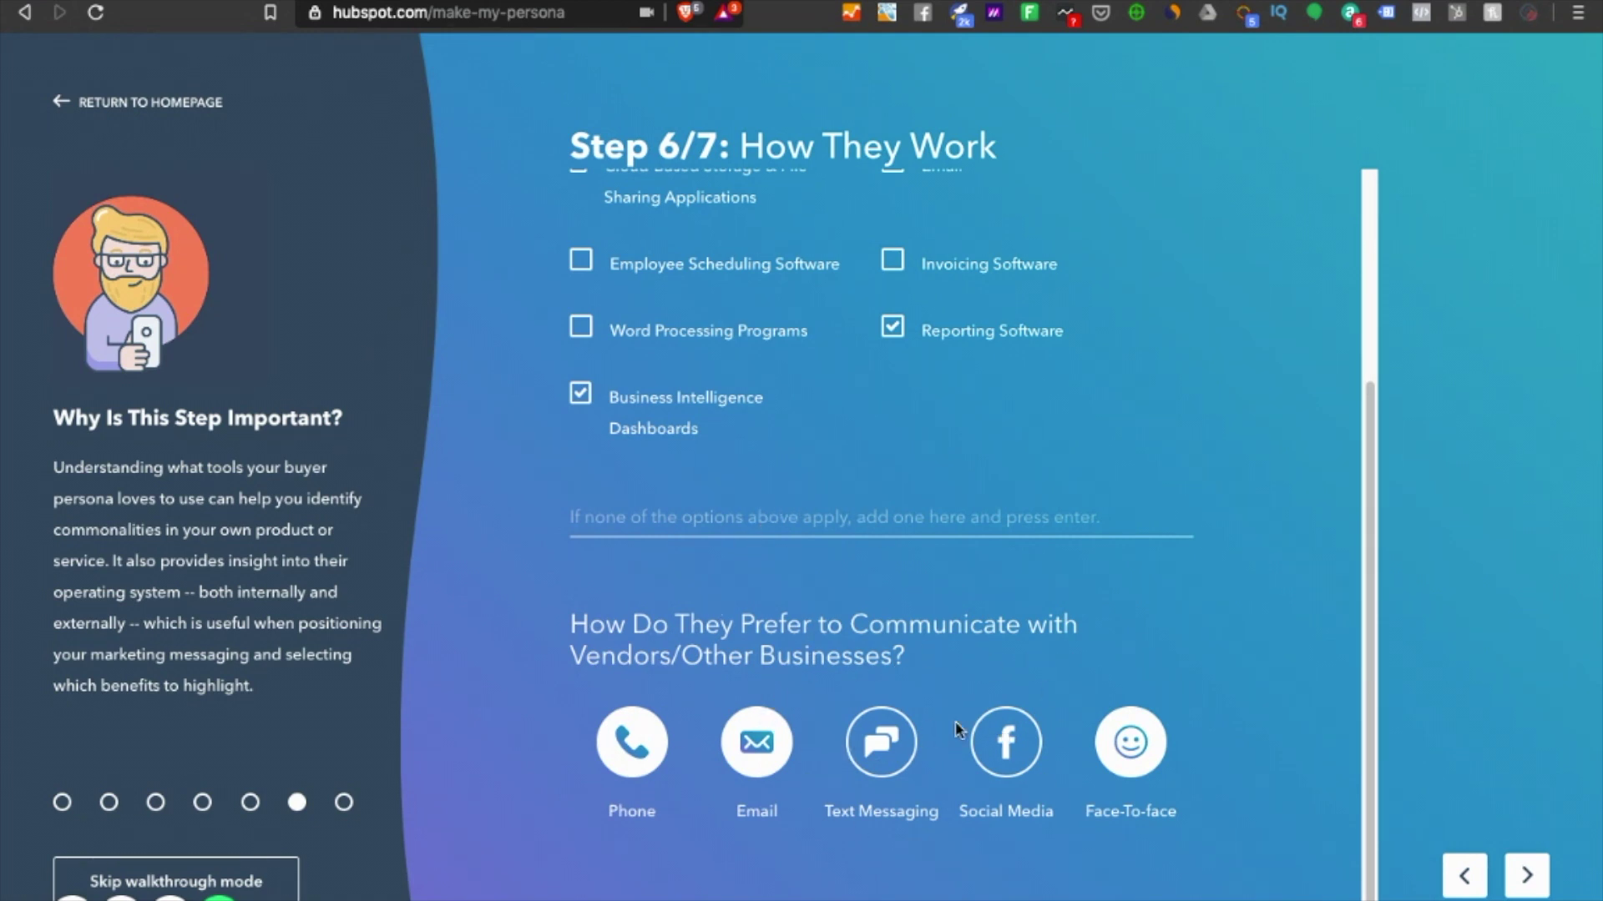
{"action": "scroll", "coordinate": [960, 732], "scroll_direction": "up", "scroll_amount": 2}
{"action": "scroll", "coordinate": [1024, 726], "scroll_direction": "down", "scroll_amount": 2}
{"action": "scroll", "coordinate": [1085, 584], "scroll_direction": "up", "scroll_amount": 5}
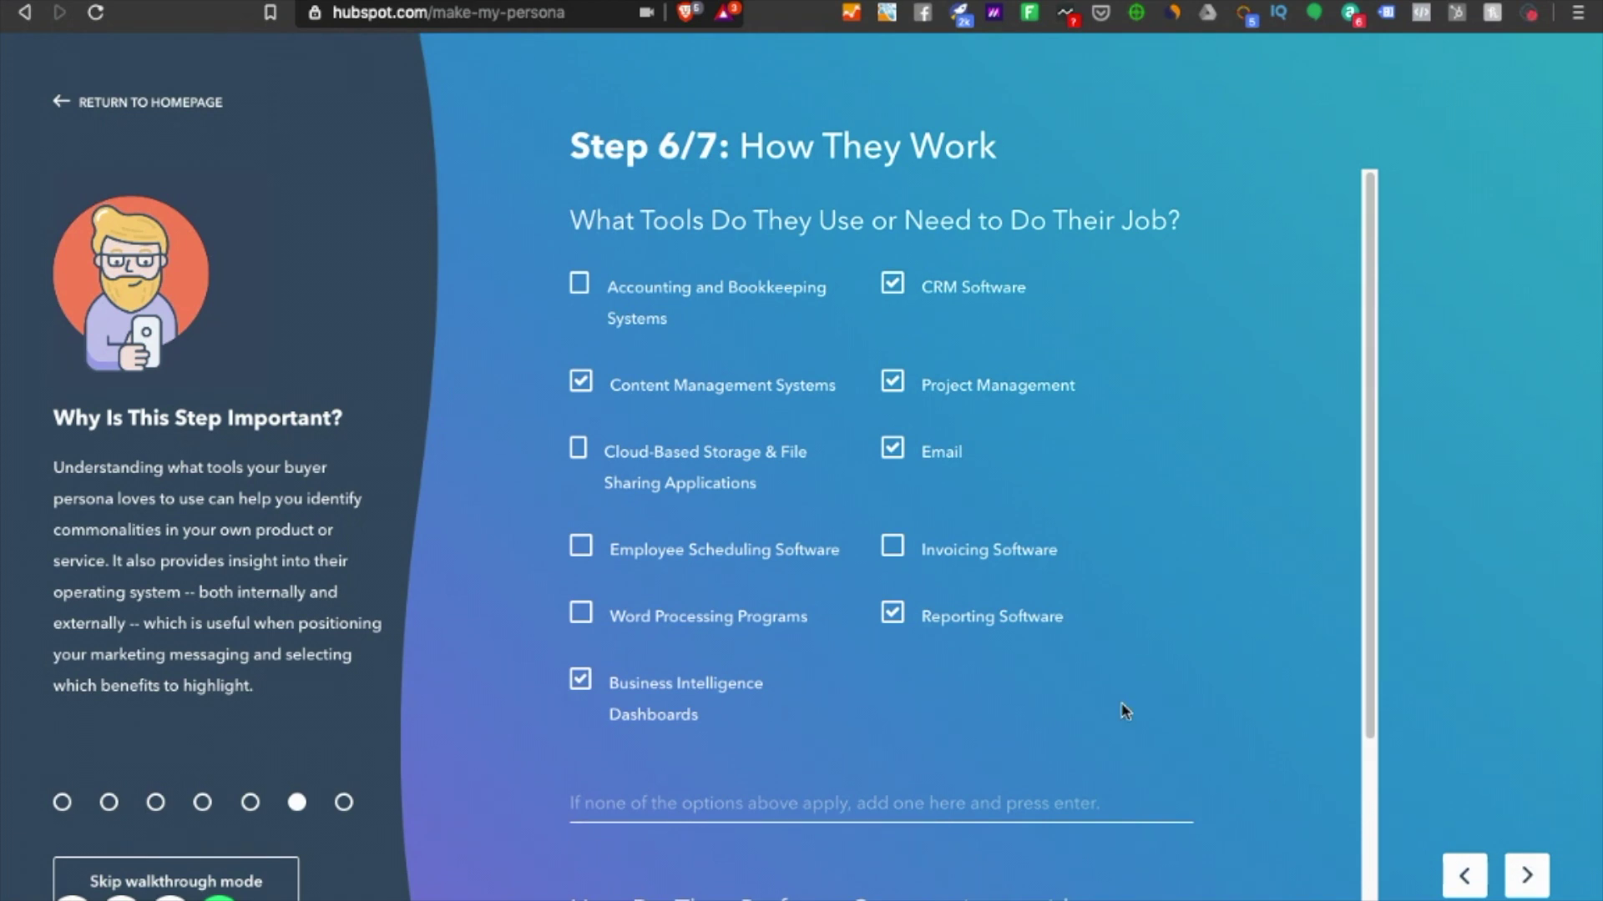
{"action": "scroll", "coordinate": [1121, 707], "scroll_direction": "down", "scroll_amount": 5}
{"action": "scroll", "coordinate": [1119, 701], "scroll_direction": "up", "scroll_amount": 5}
{"action": "left_click", "coordinate": [1527, 873]}
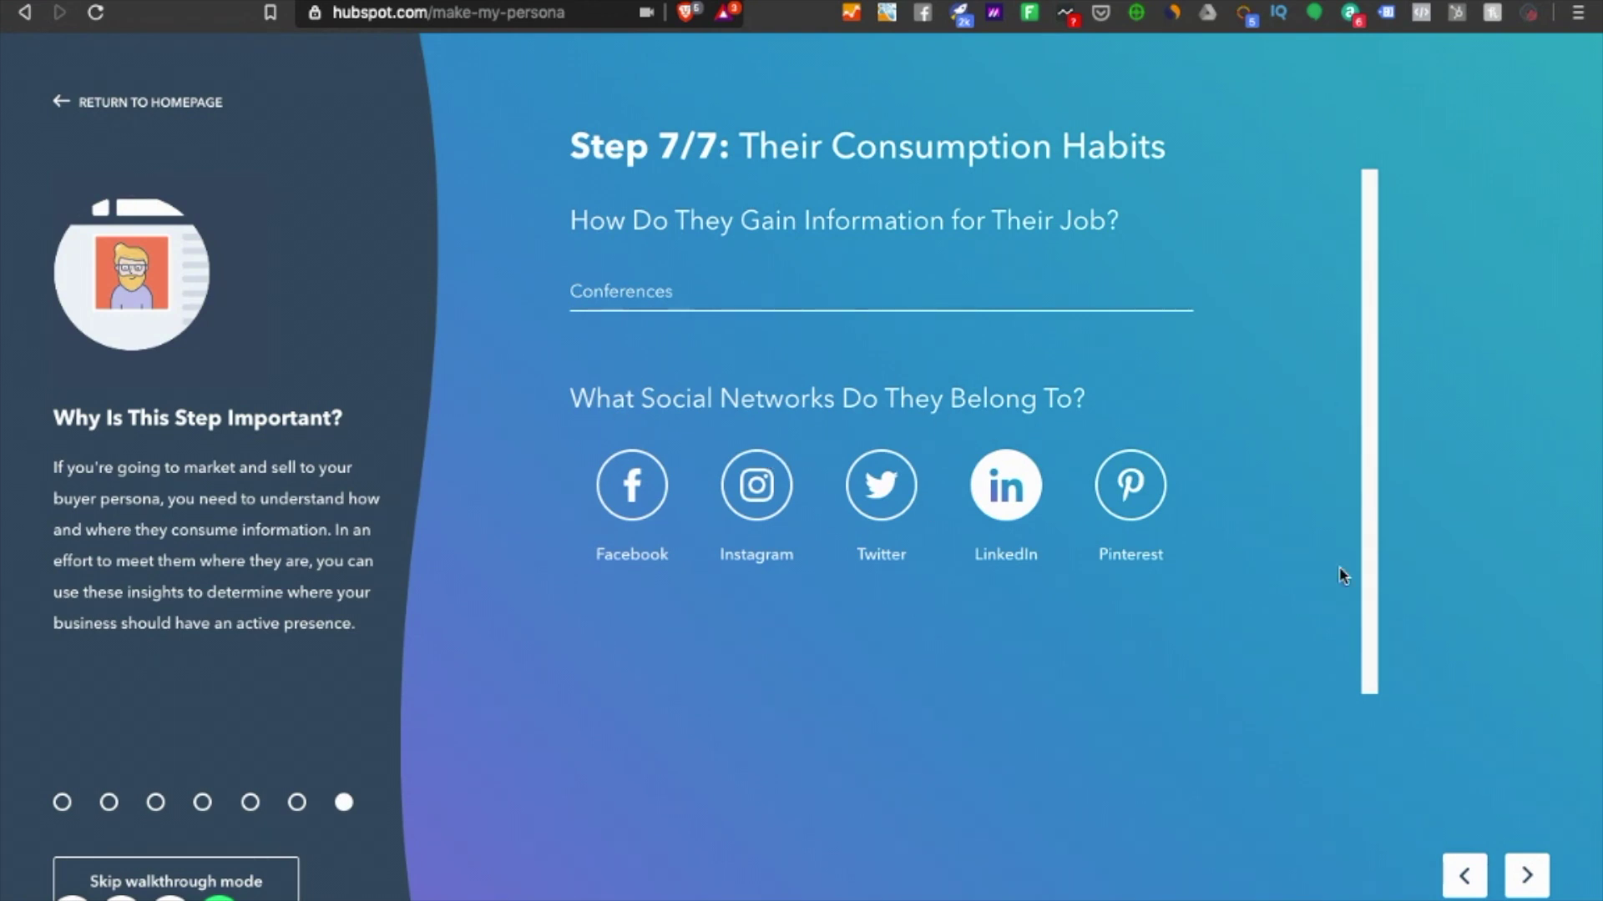
- Set information sources to 'Conferences, Attend Industry Leading Webinars', add Twitter, and finish the wizard
{"action": "left_click", "coordinate": [718, 299]}
{"action": "double_click", "coordinate": [718, 299]}
{"action": "key", "text": "BackSpace"}
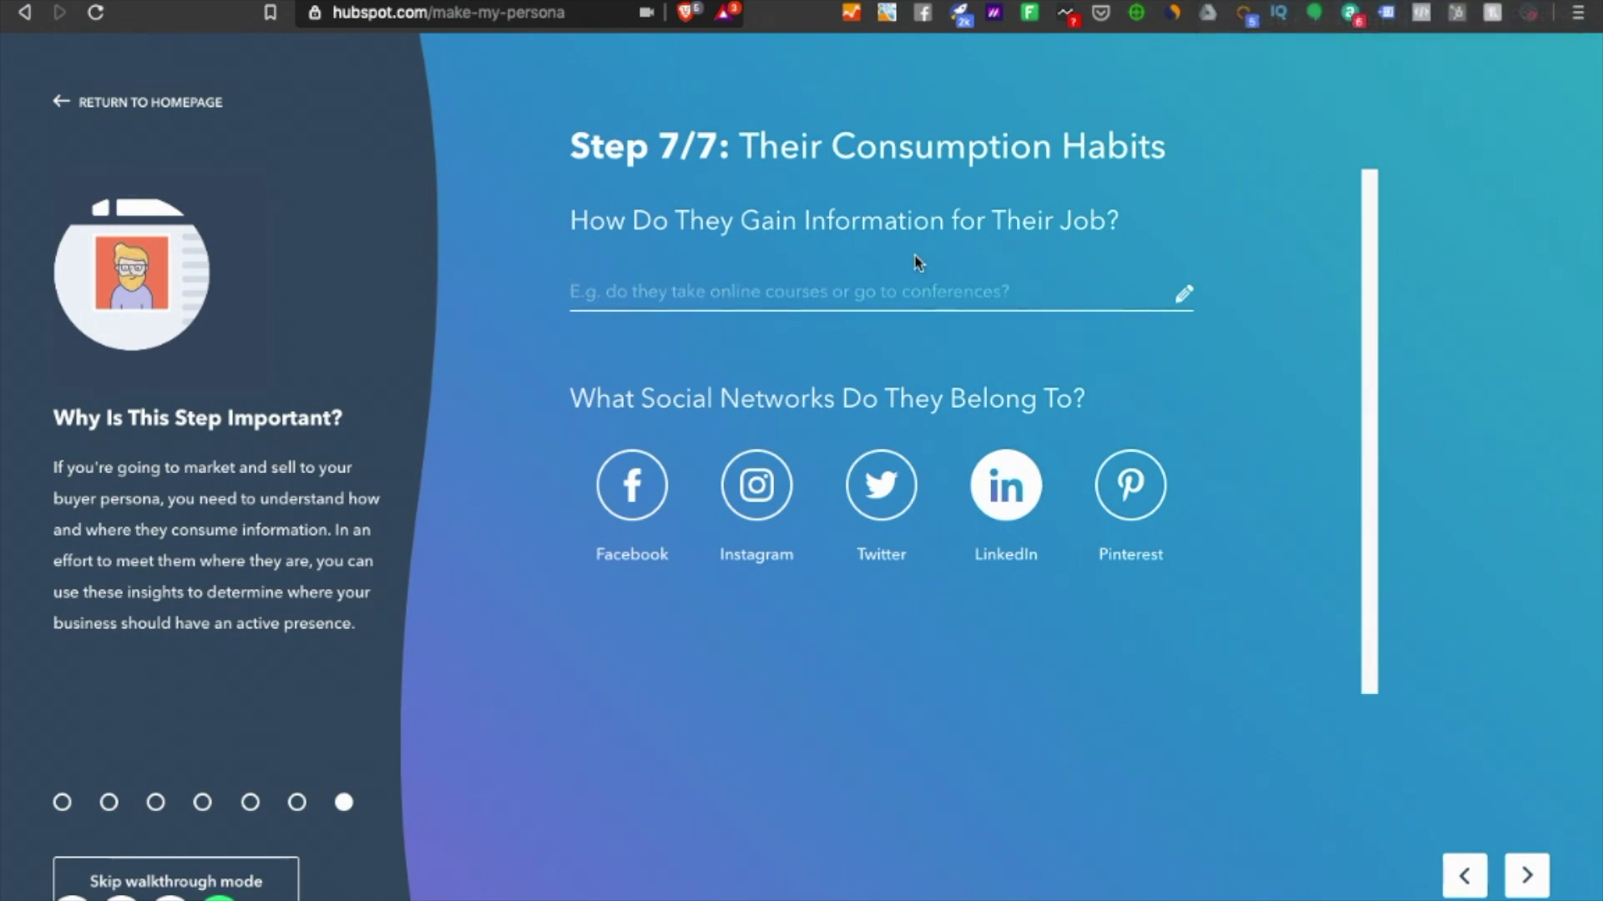
{"action": "type", "text": "Conferences,"}
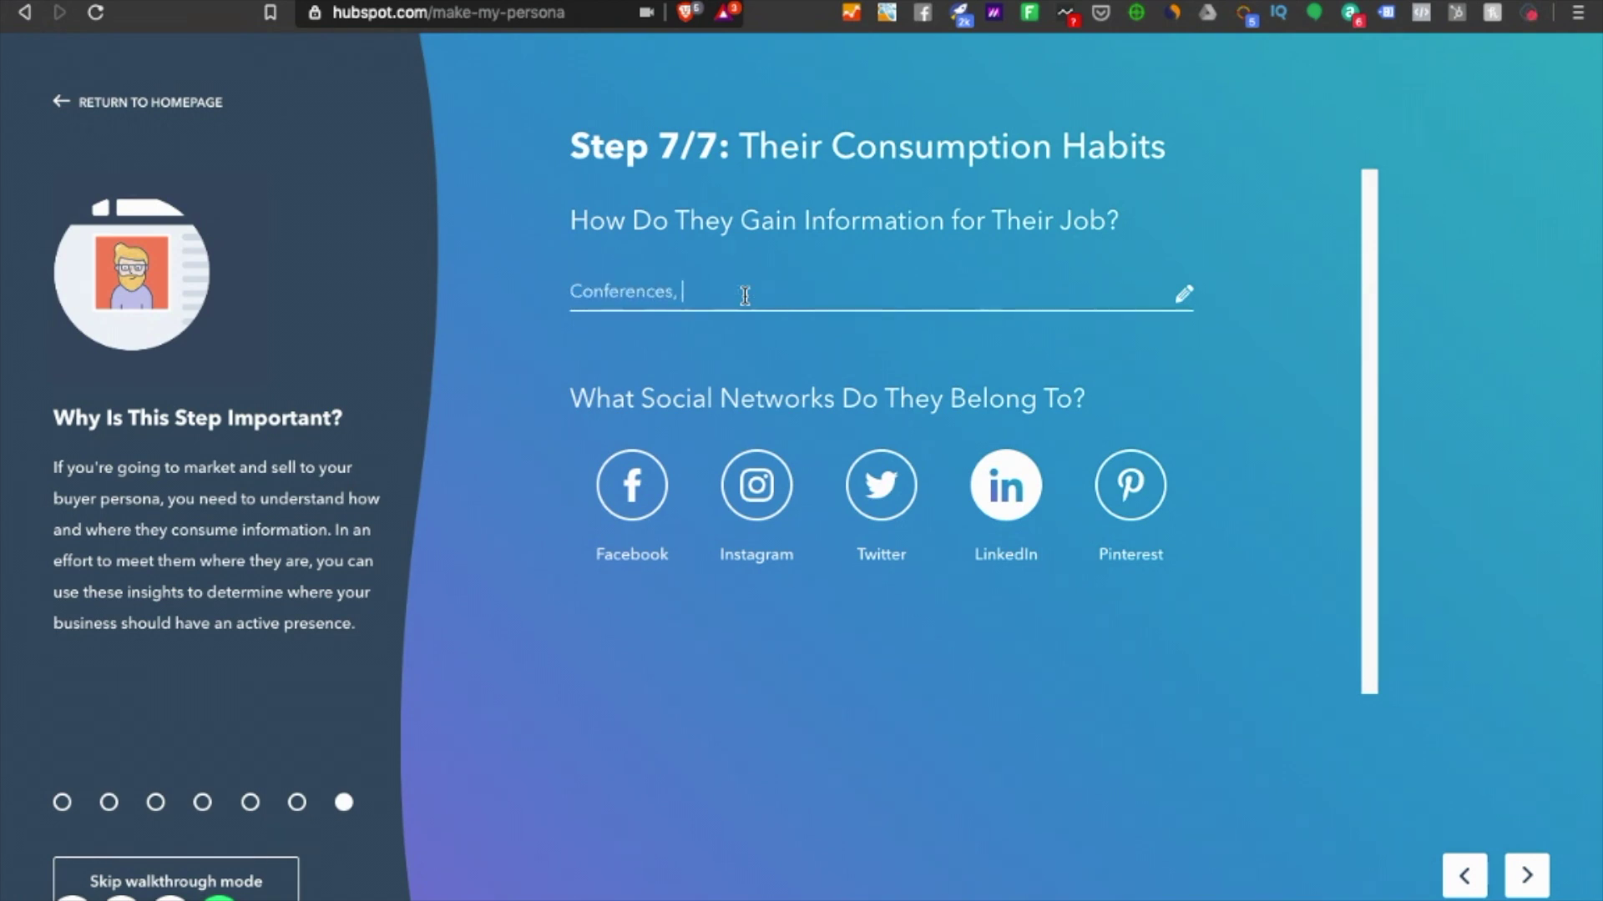
{"action": "type", "text": " Attend Industry Le"}
{"action": "type", "text": "ading "}
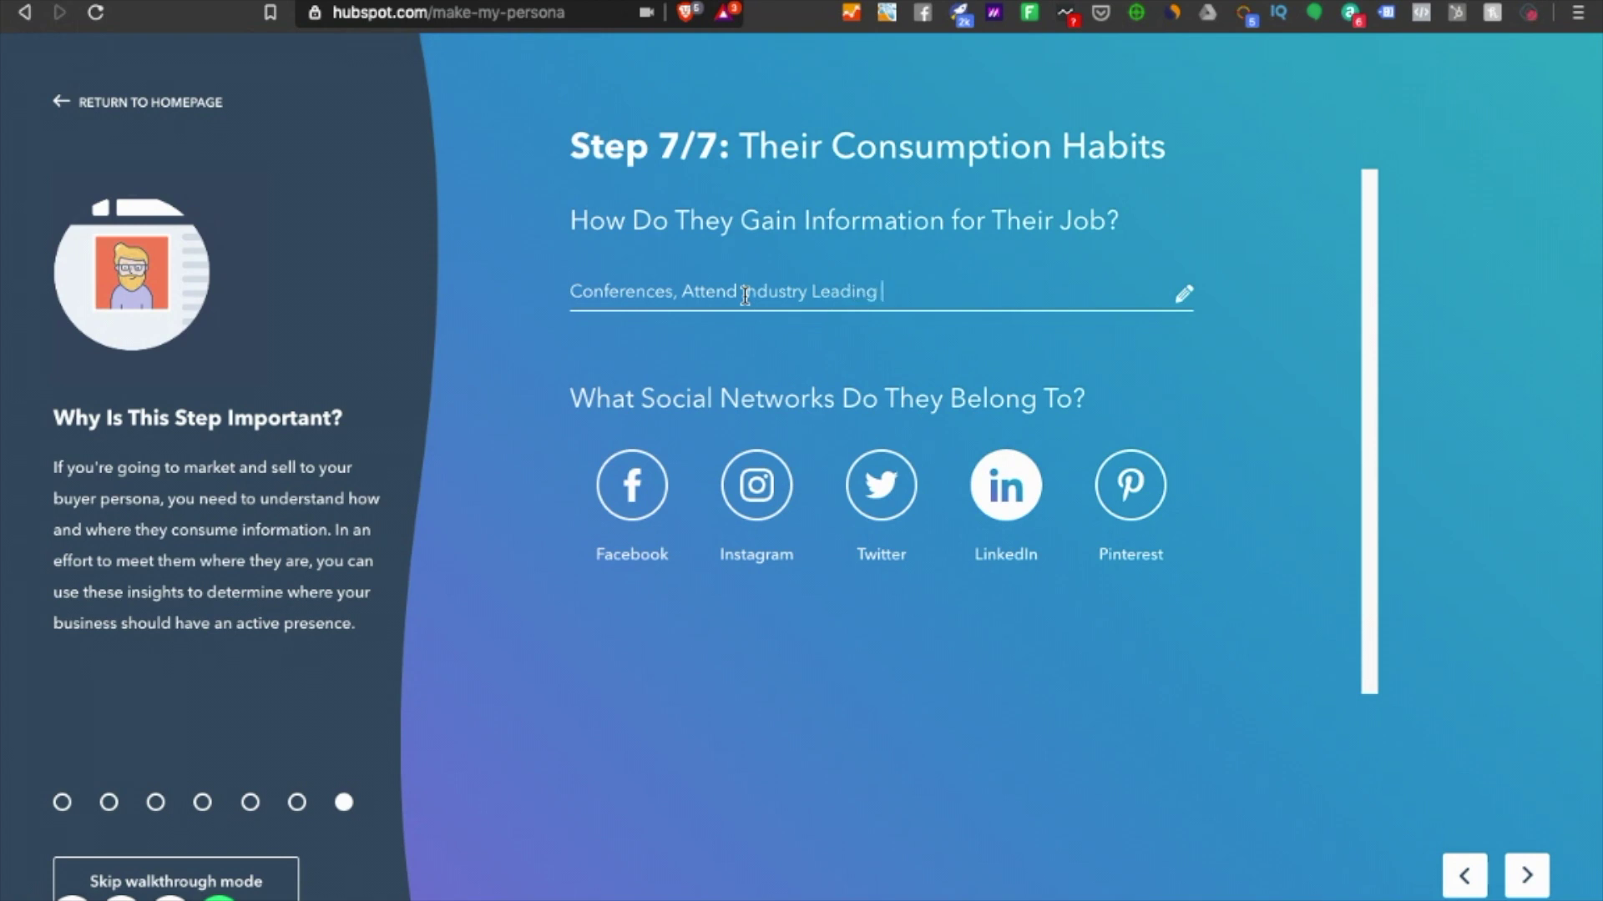
{"action": "type", "text": "Webinars"}
{"action": "left_click", "coordinate": [879, 496]}
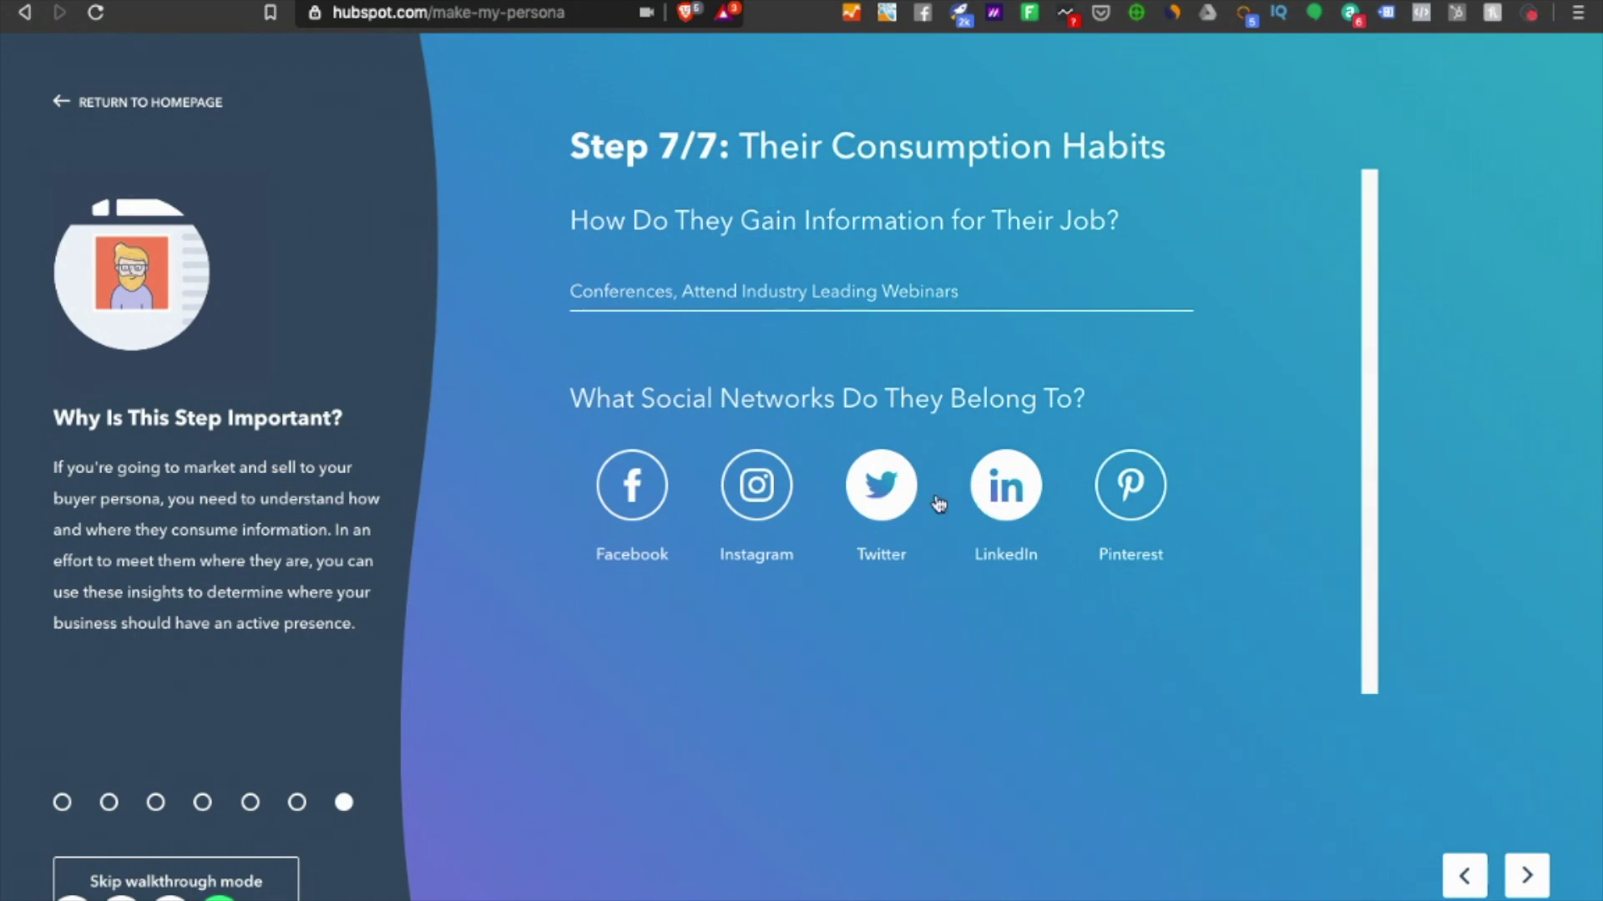
{"action": "left_click", "coordinate": [1540, 883]}
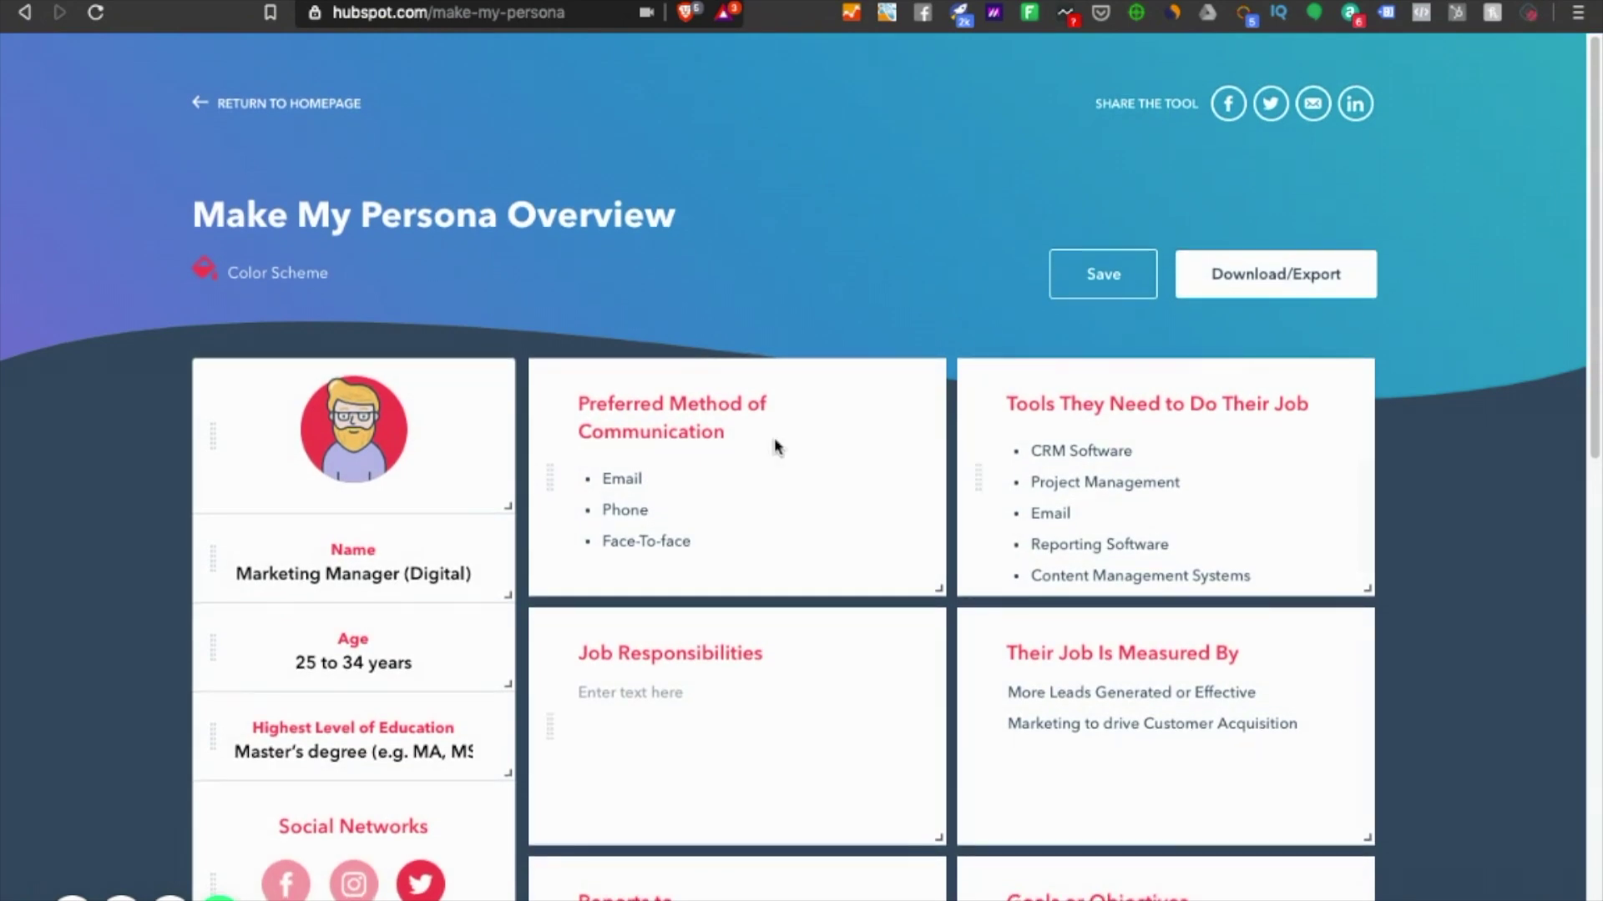
- Scroll up and down through the persona cards to review the filled-in sections
{"action": "scroll", "coordinate": [125, 405], "scroll_direction": "down", "scroll_amount": 3}
{"action": "scroll", "coordinate": [125, 405], "scroll_direction": "down", "scroll_amount": 2}
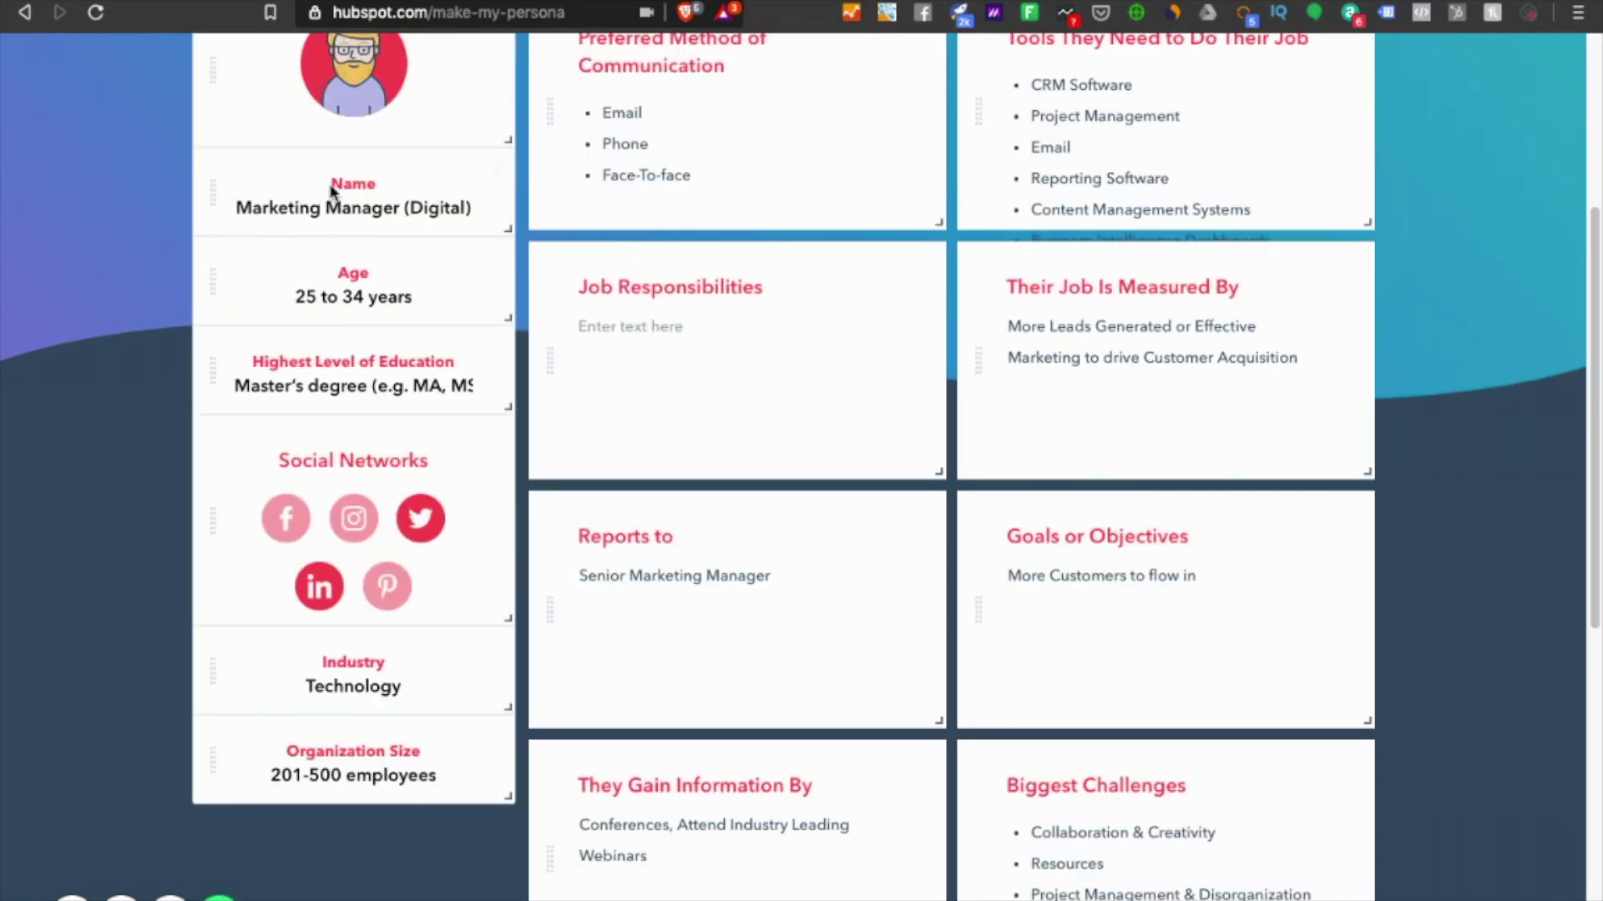
{"action": "scroll", "coordinate": [178, 394], "scroll_direction": "up", "scroll_amount": 3}
{"action": "scroll", "coordinate": [712, 310], "scroll_direction": "up", "scroll_amount": 3}
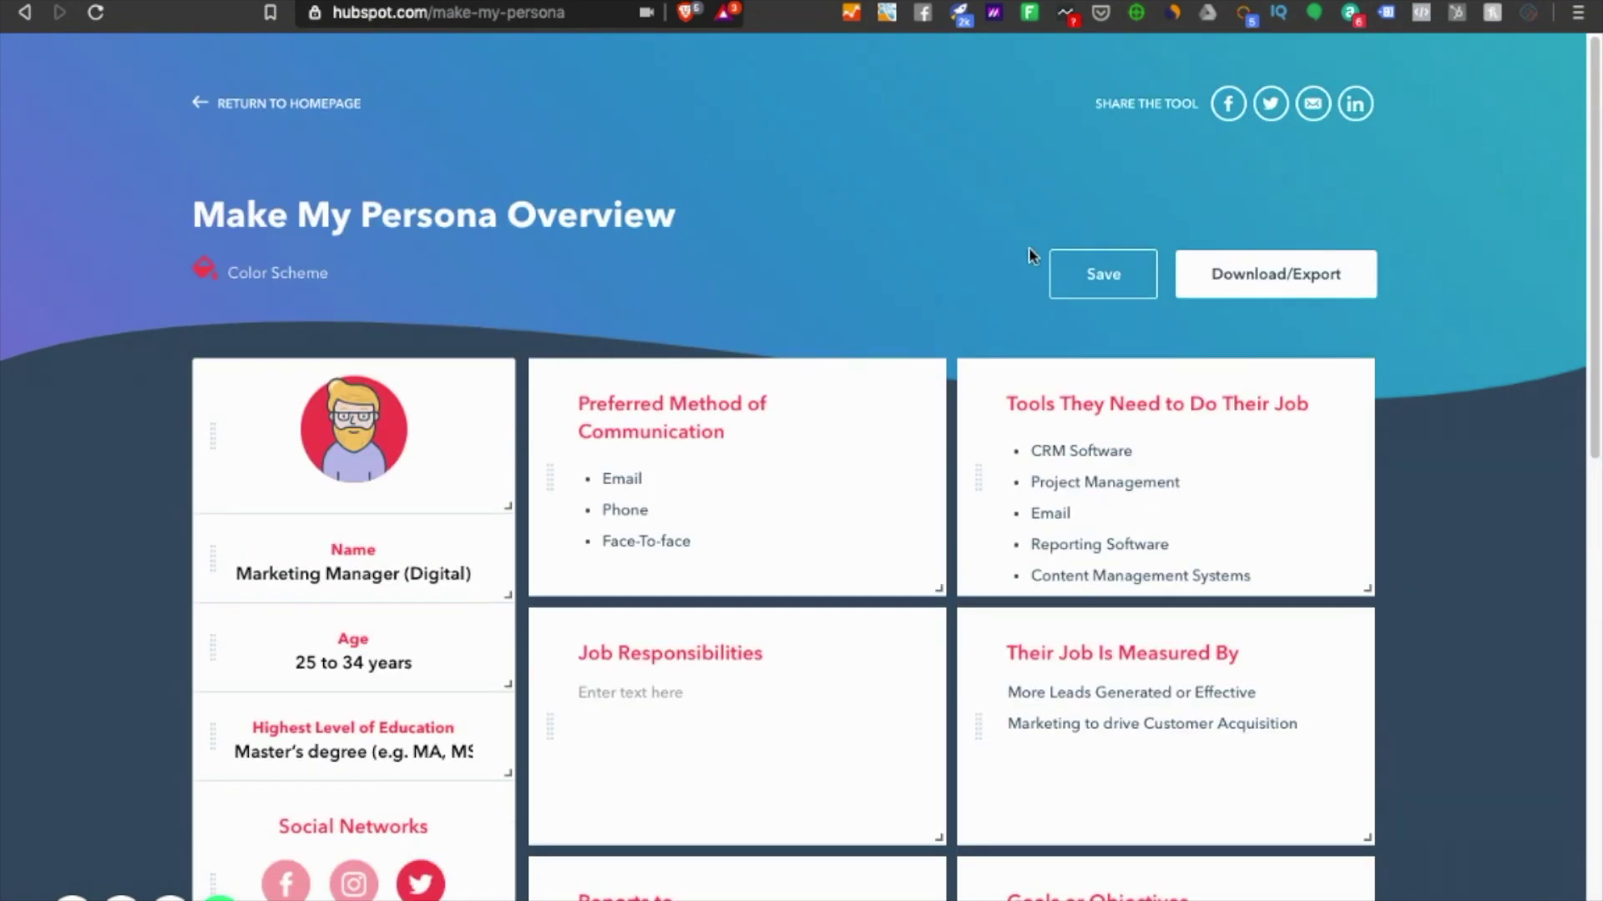
{"action": "scroll", "coordinate": [684, 401], "scroll_direction": "down", "scroll_amount": 2}
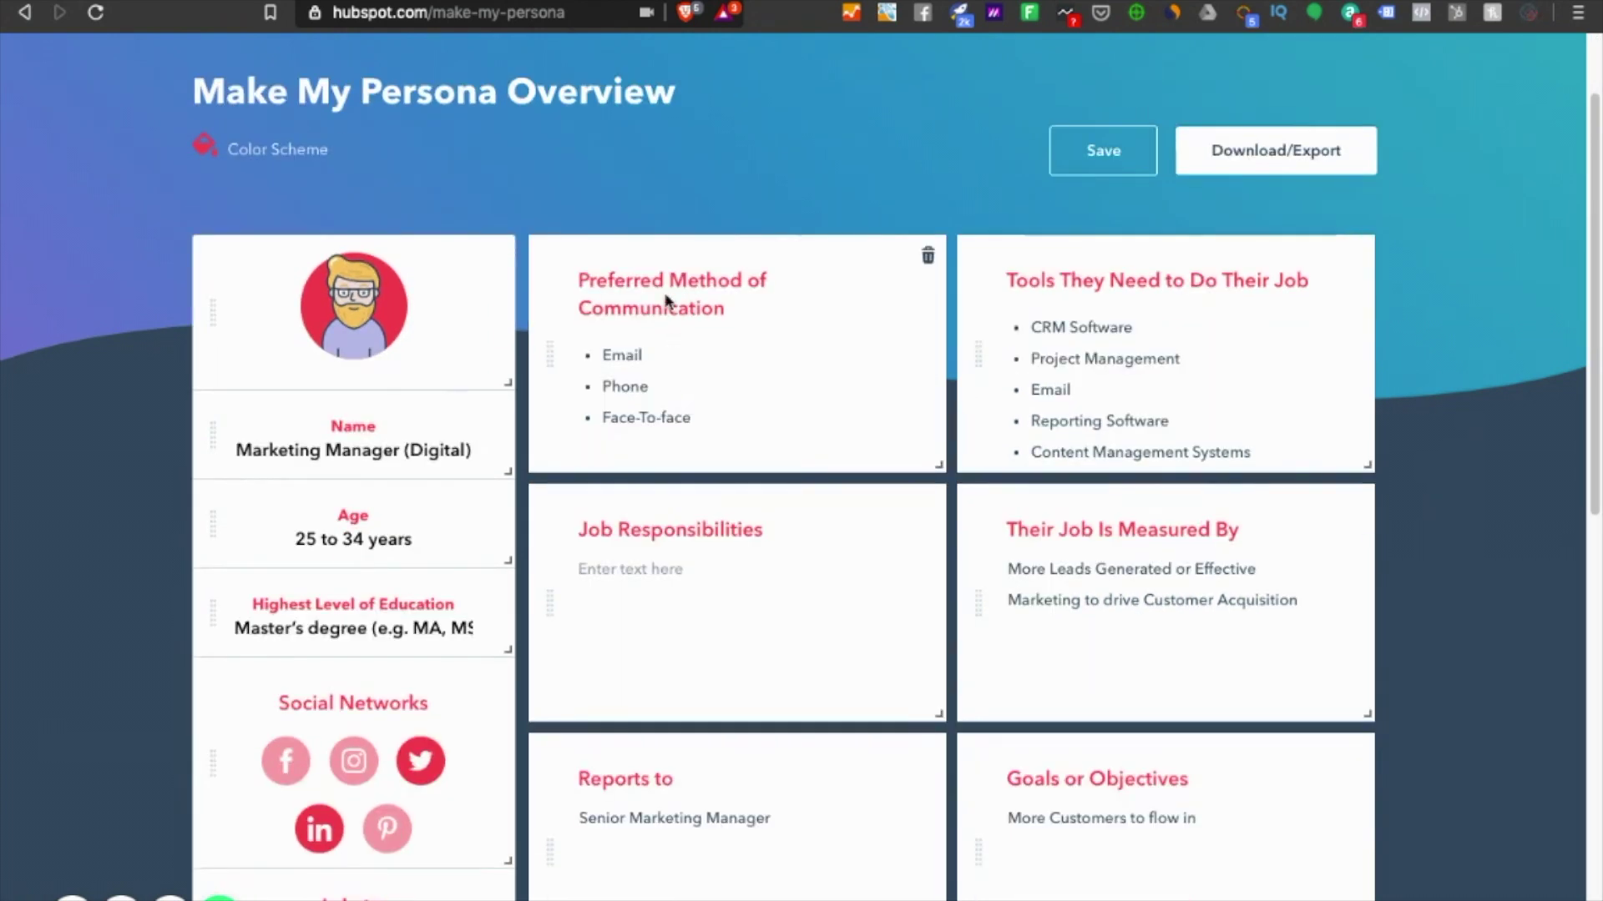
{"action": "scroll", "coordinate": [1143, 415], "scroll_direction": "down", "scroll_amount": 1}
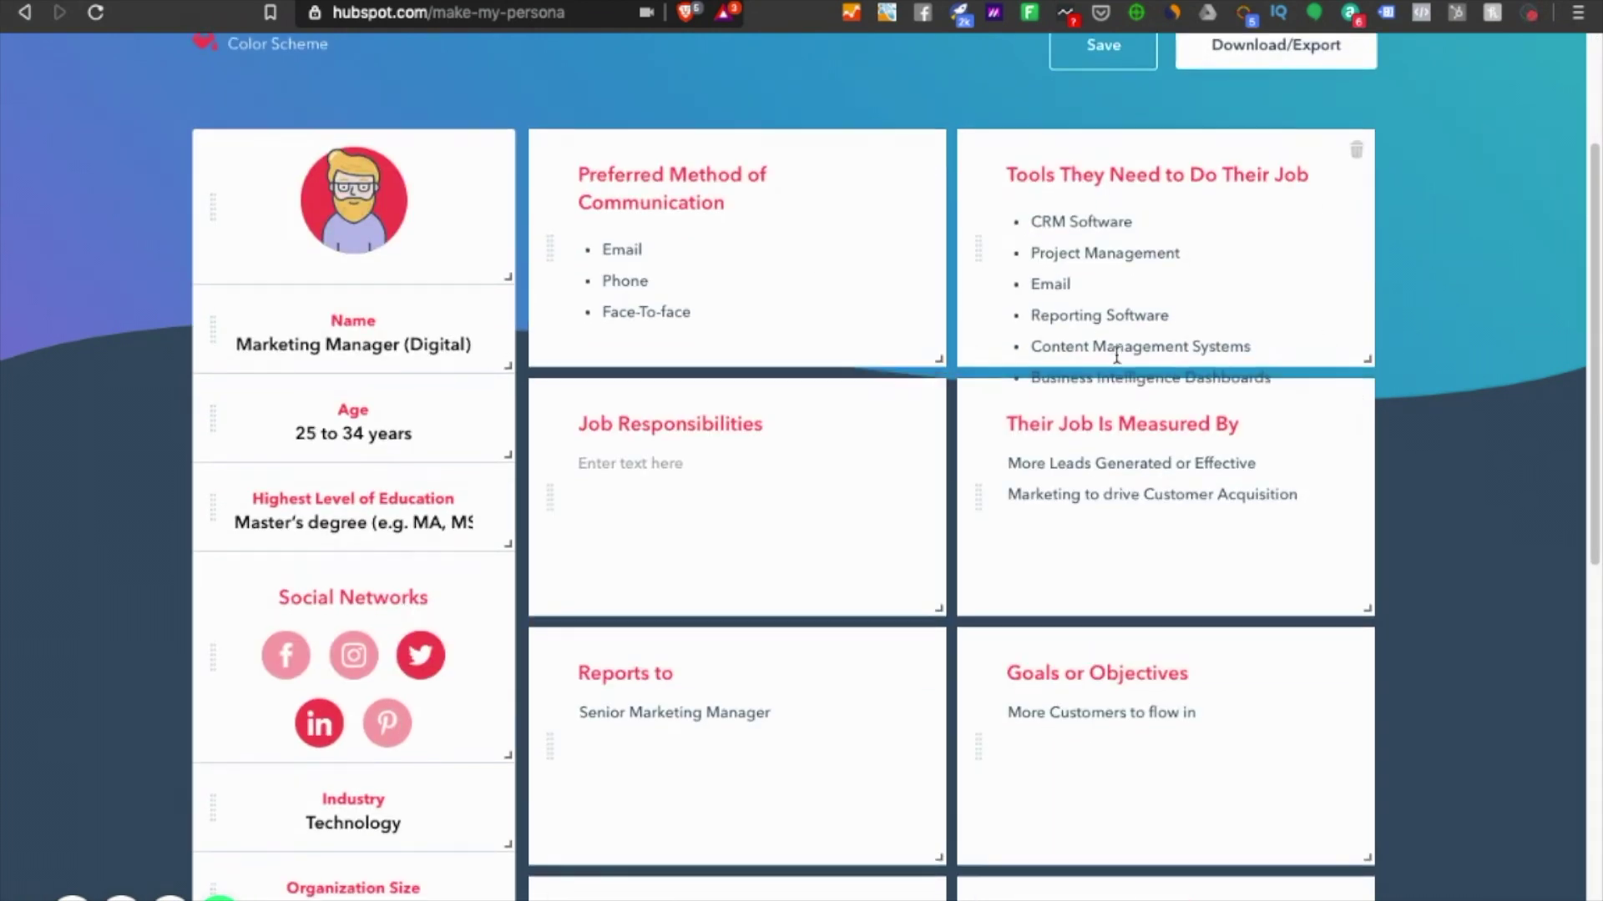
{"action": "scroll", "coordinate": [647, 354], "scroll_direction": "down", "scroll_amount": 2}
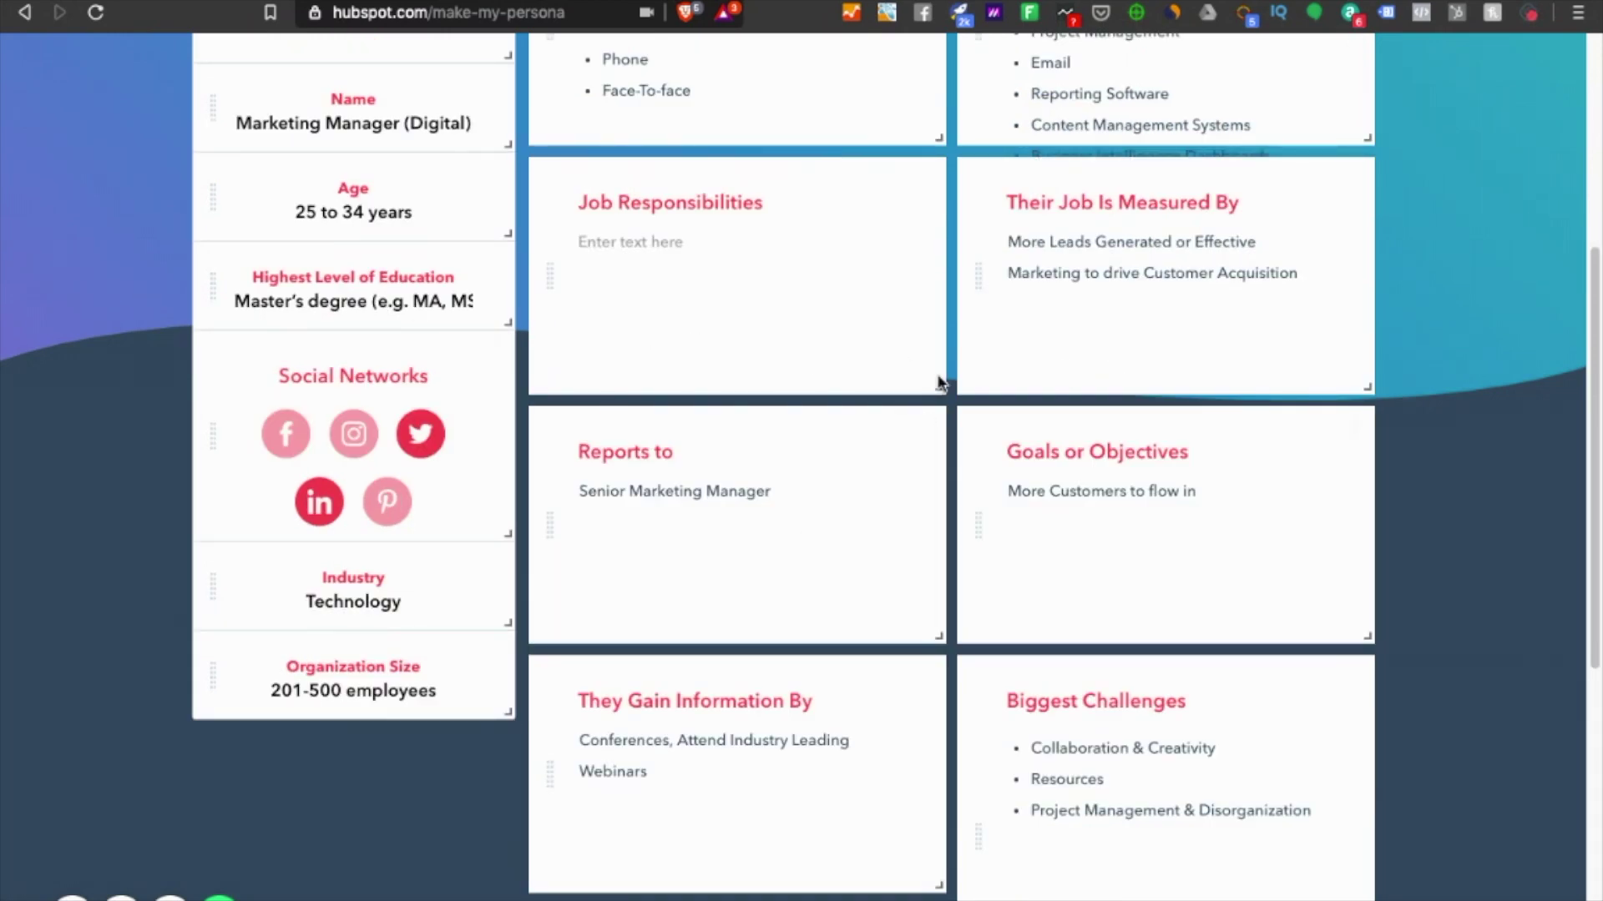
{"action": "scroll", "coordinate": [58, 495], "scroll_direction": "up", "scroll_amount": 2}
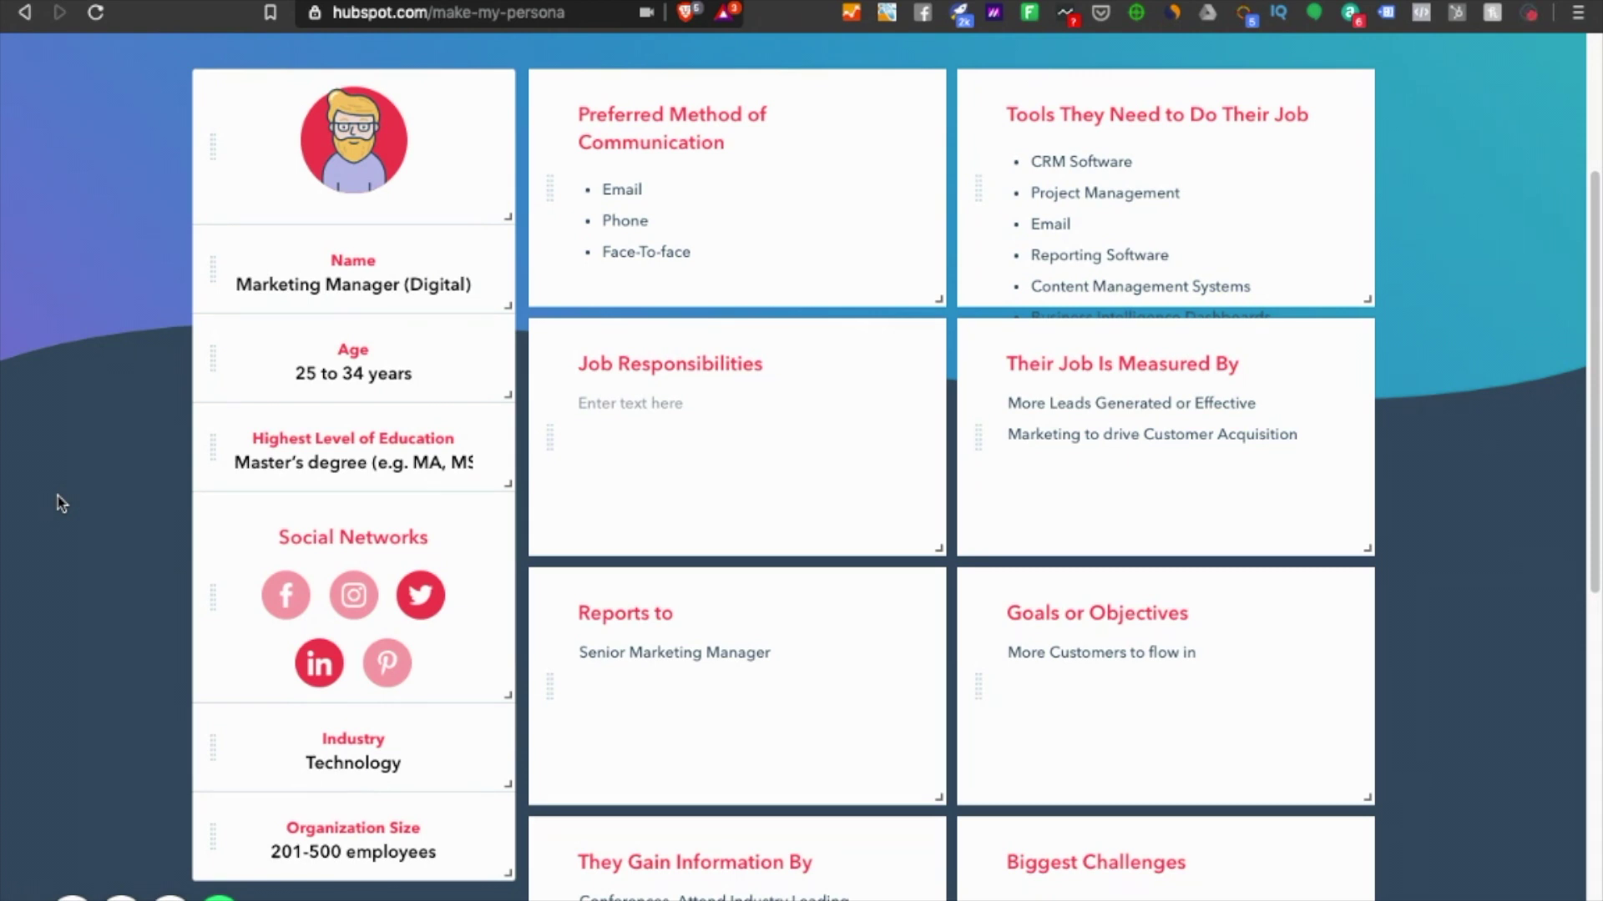
{"action": "scroll", "coordinate": [705, 444], "scroll_direction": "down", "scroll_amount": 3}
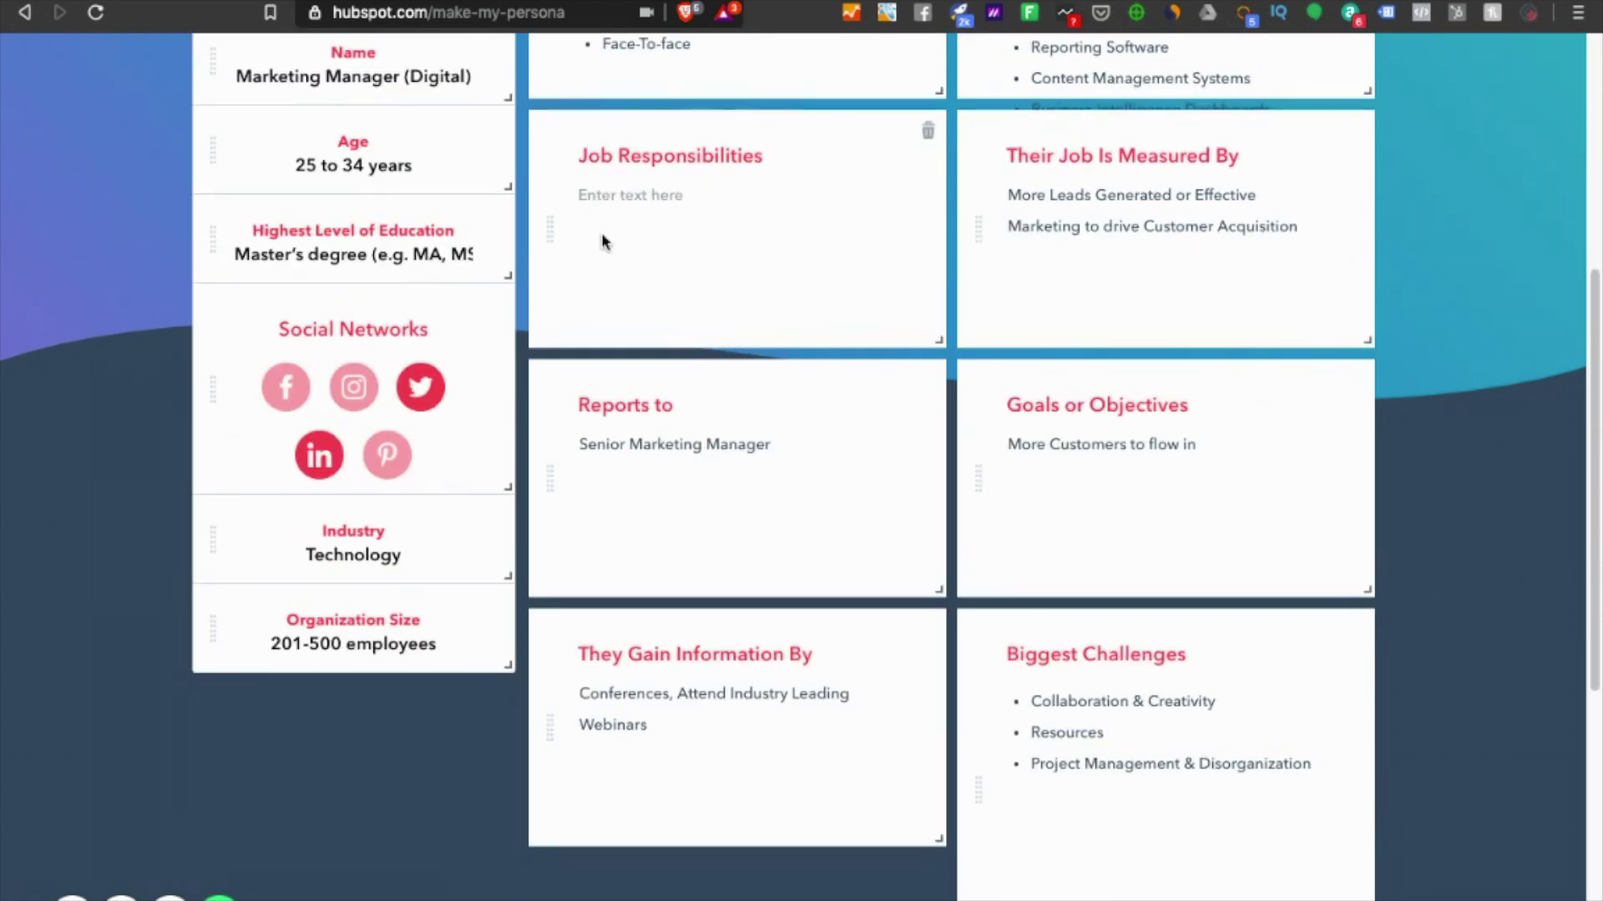
{"action": "scroll", "coordinate": [1091, 236], "scroll_direction": "down", "scroll_amount": 3}
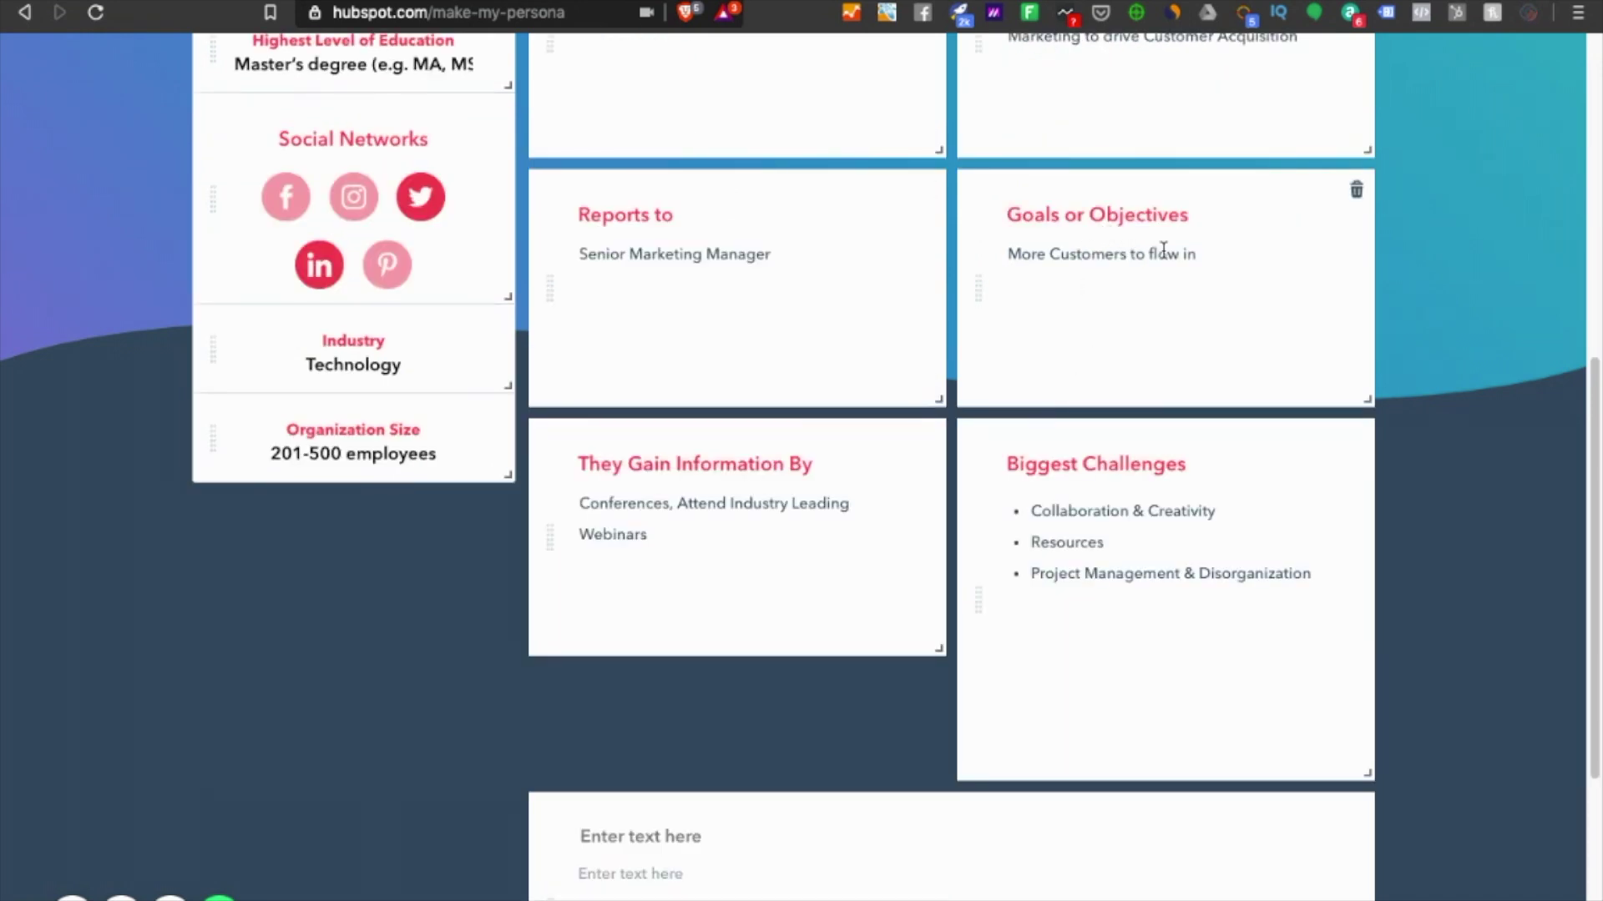
- Select the Goals or Objectives text, then locate the blank extra section below
{"action": "left_click", "coordinate": [1250, 260]}
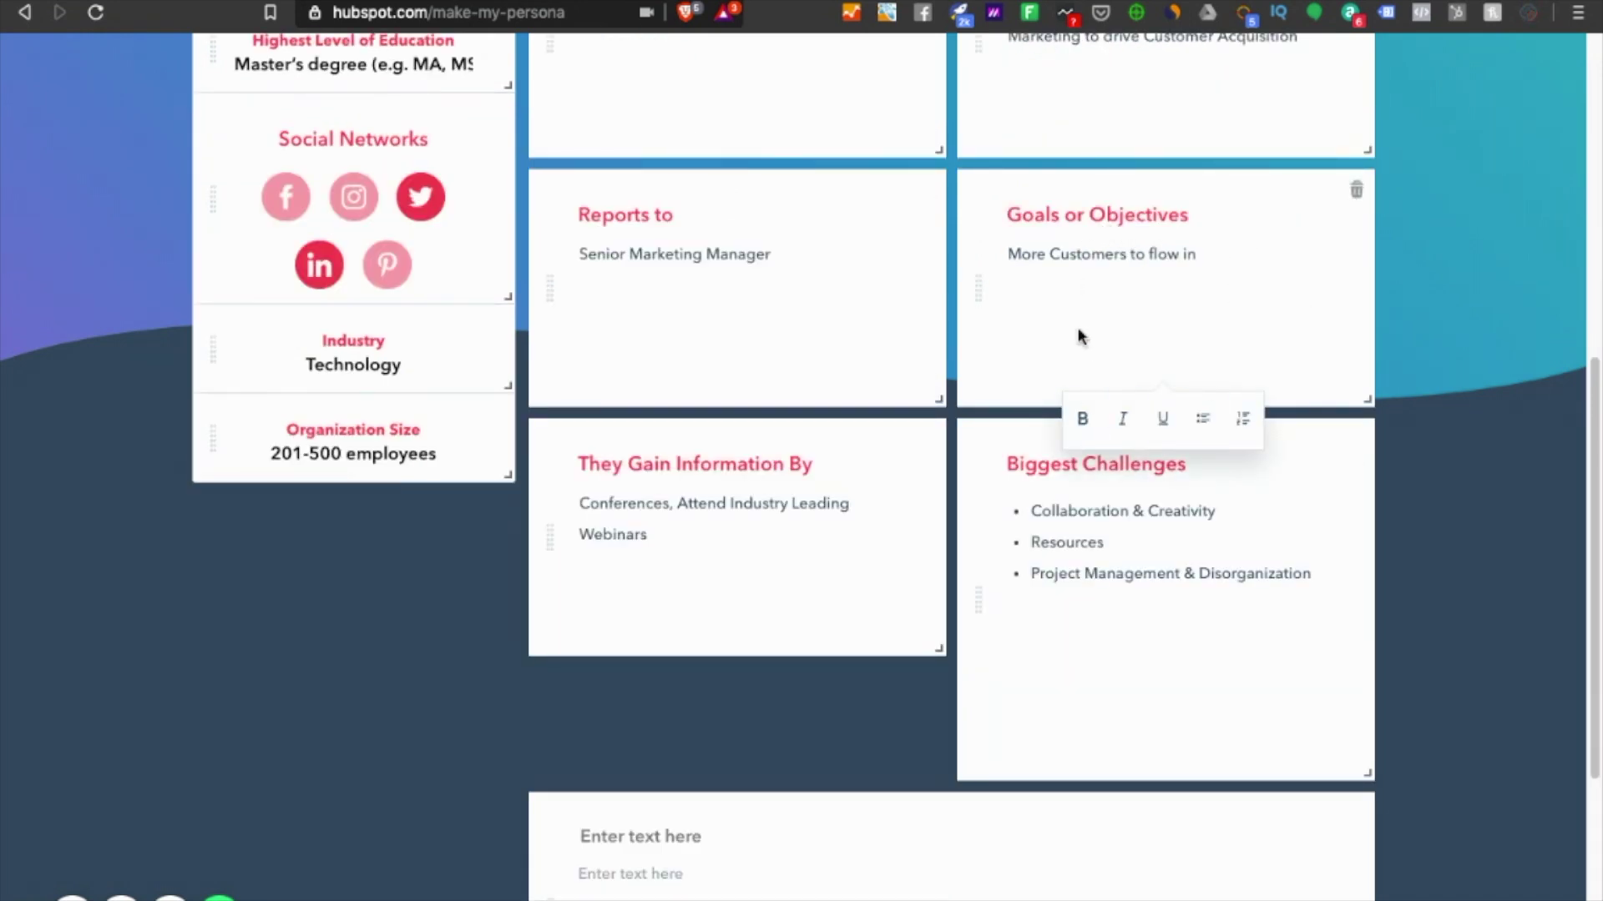
{"action": "scroll", "coordinate": [884, 566], "scroll_direction": "down", "scroll_amount": 5}
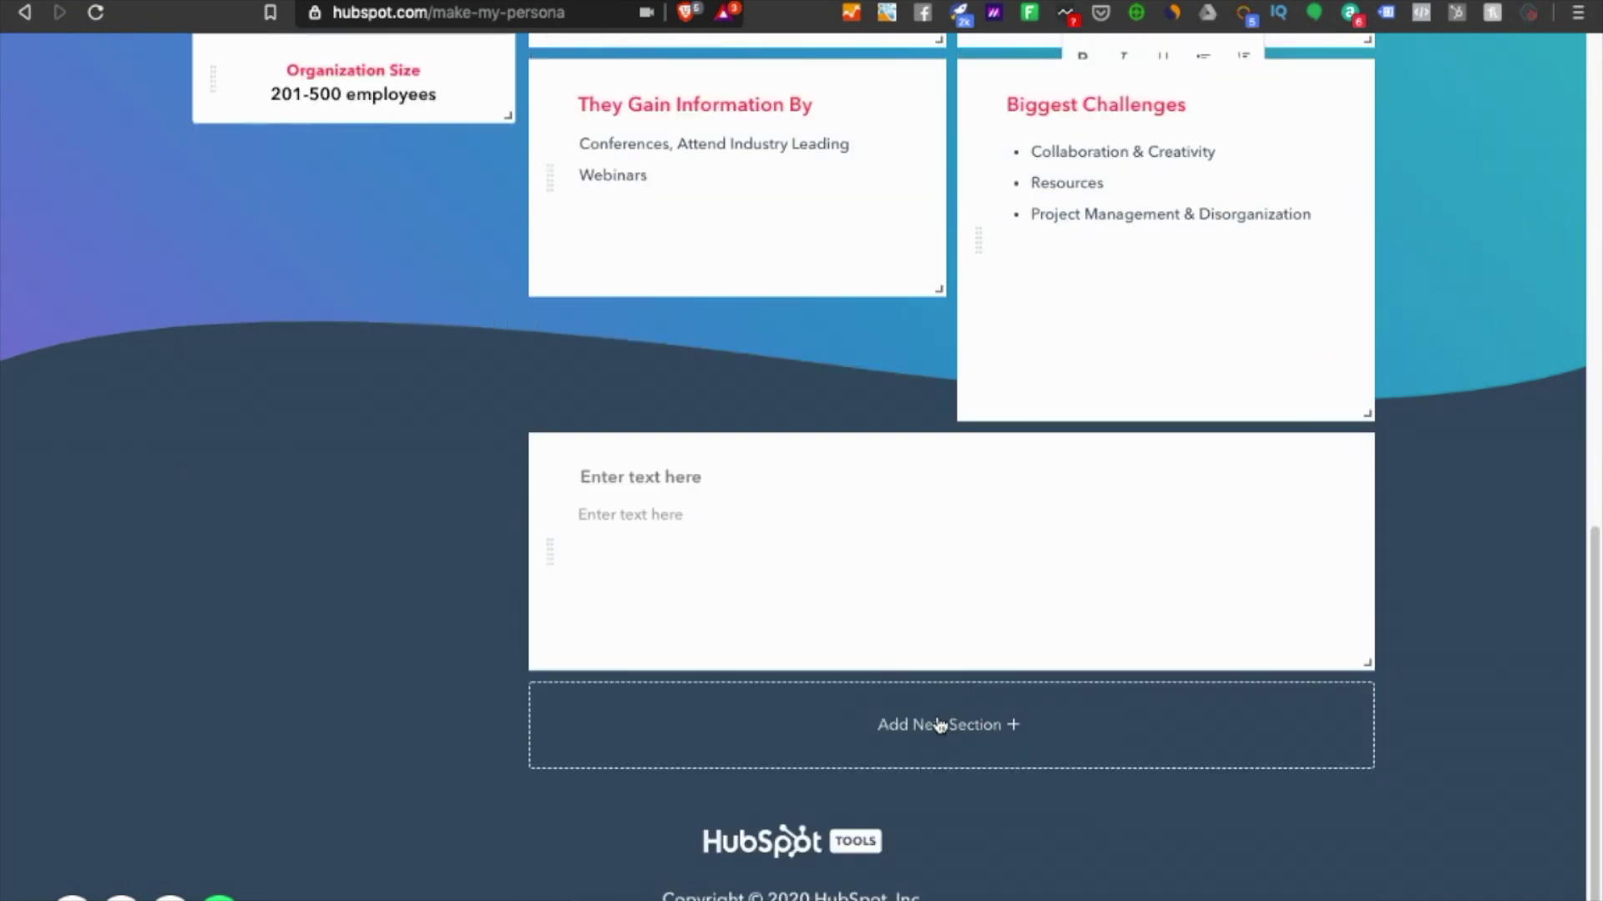
{"action": "scroll", "coordinate": [710, 517], "scroll_direction": "up", "scroll_amount": 5}
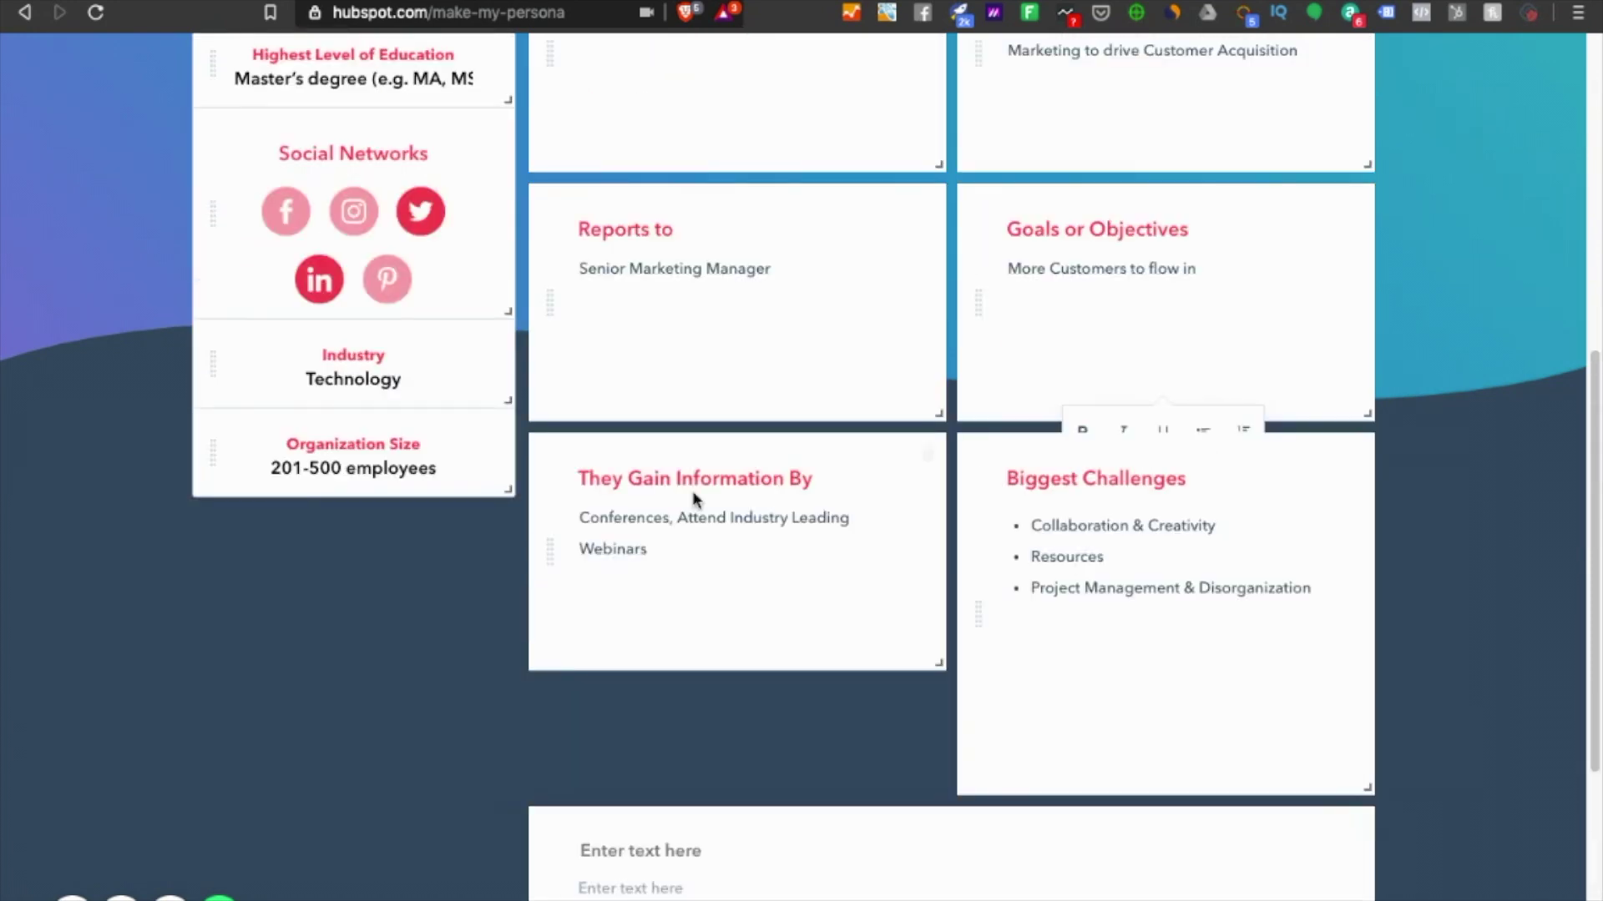
- Add a second blank section and select the upper blank section's title field
{"action": "scroll", "coordinate": [733, 440], "scroll_direction": "down", "scroll_amount": 5}
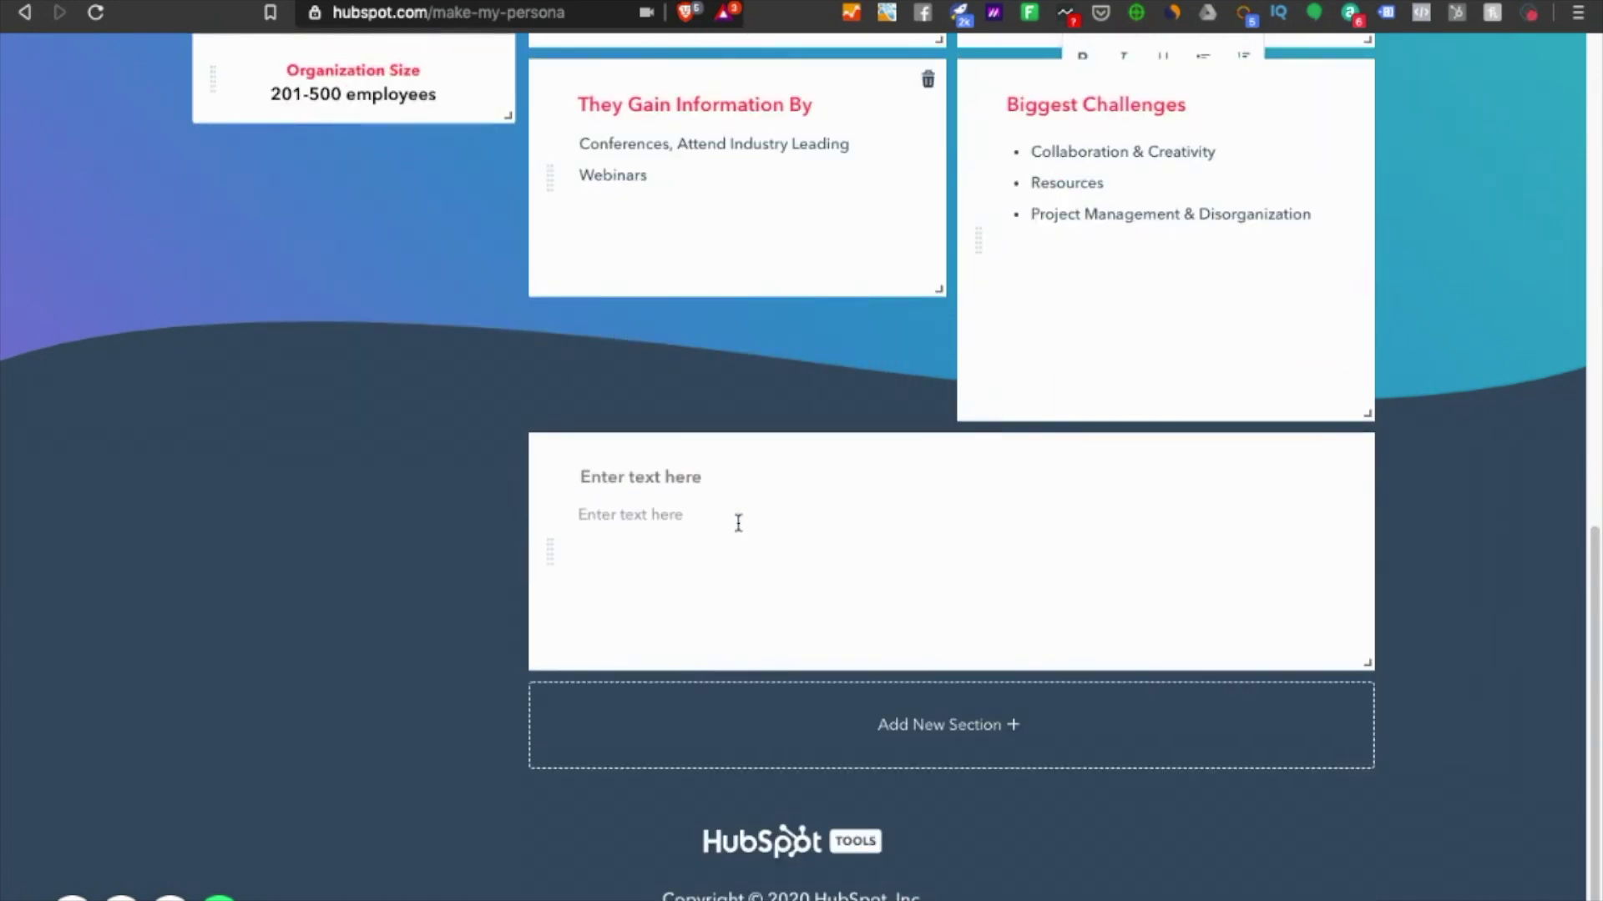
{"action": "left_click", "coordinate": [968, 747]}
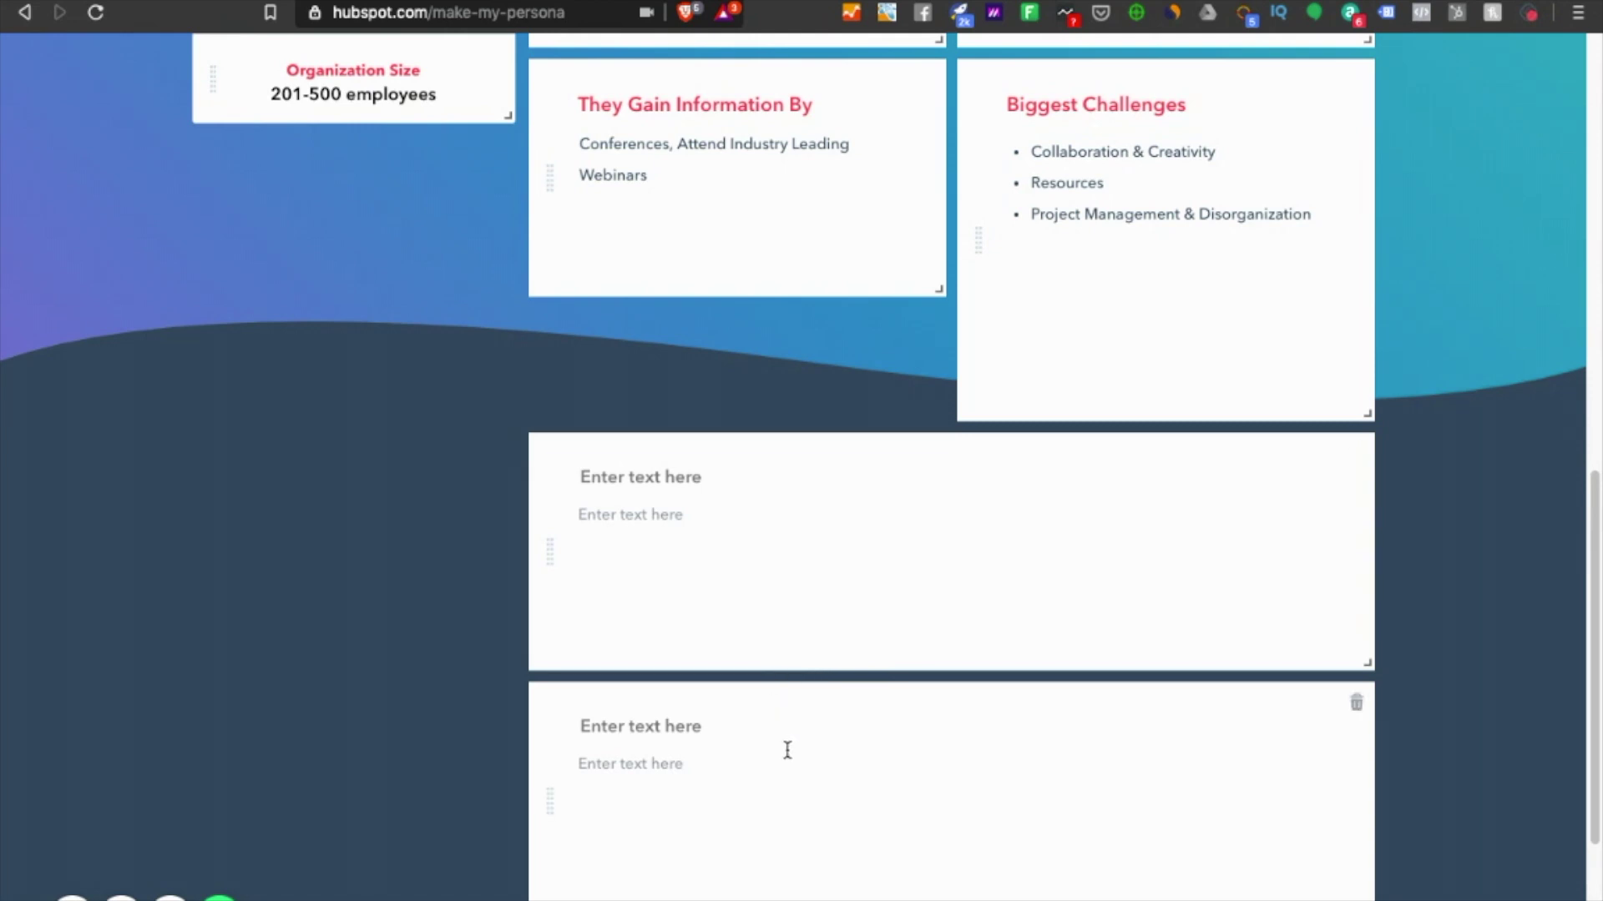
{"action": "left_click", "coordinate": [723, 505]}
{"action": "left_click", "coordinate": [717, 476]}
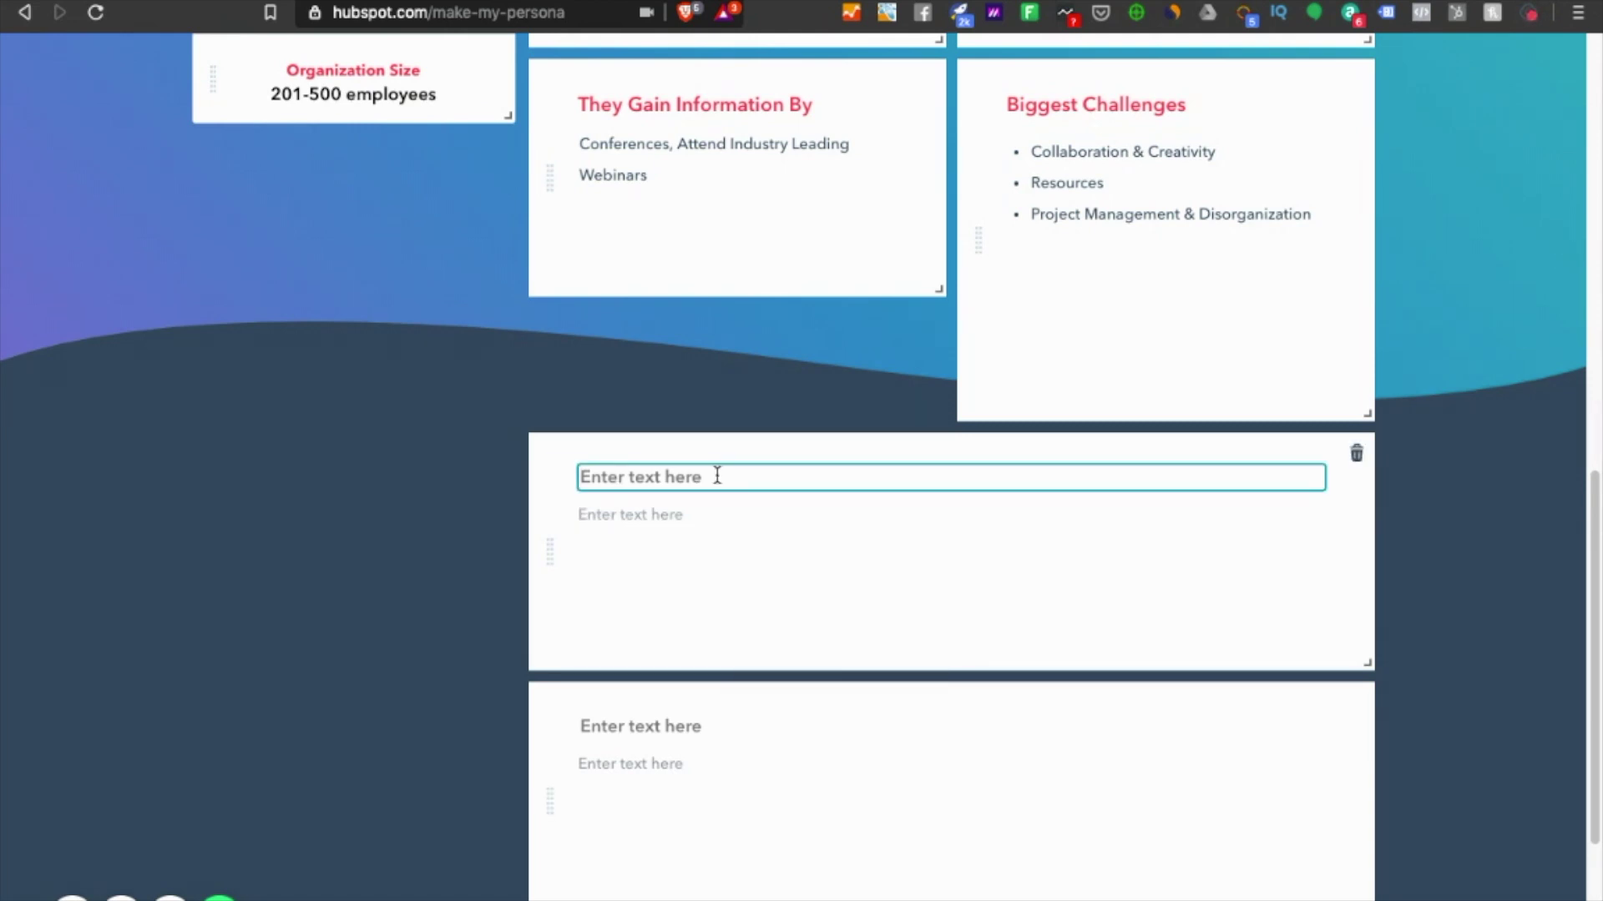
- Select the lower blank section's title, deselect it, and return to the overview top
{"action": "scroll", "coordinate": [717, 476], "scroll_direction": "down", "scroll_amount": 1}
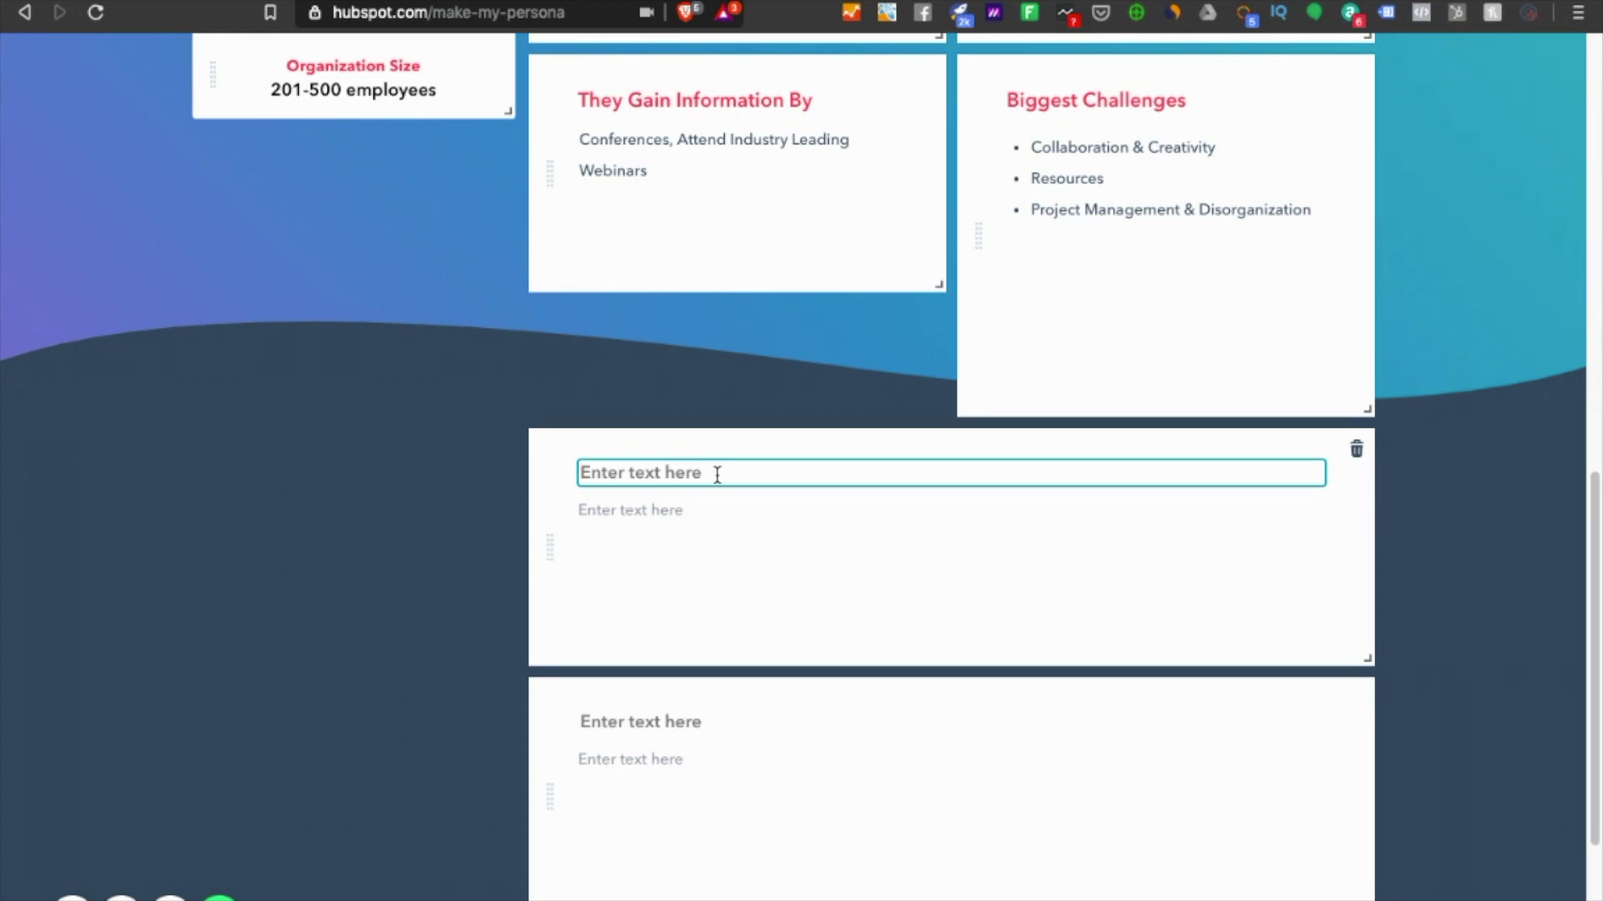
{"action": "scroll", "coordinate": [758, 659], "scroll_direction": "down", "scroll_amount": 2}
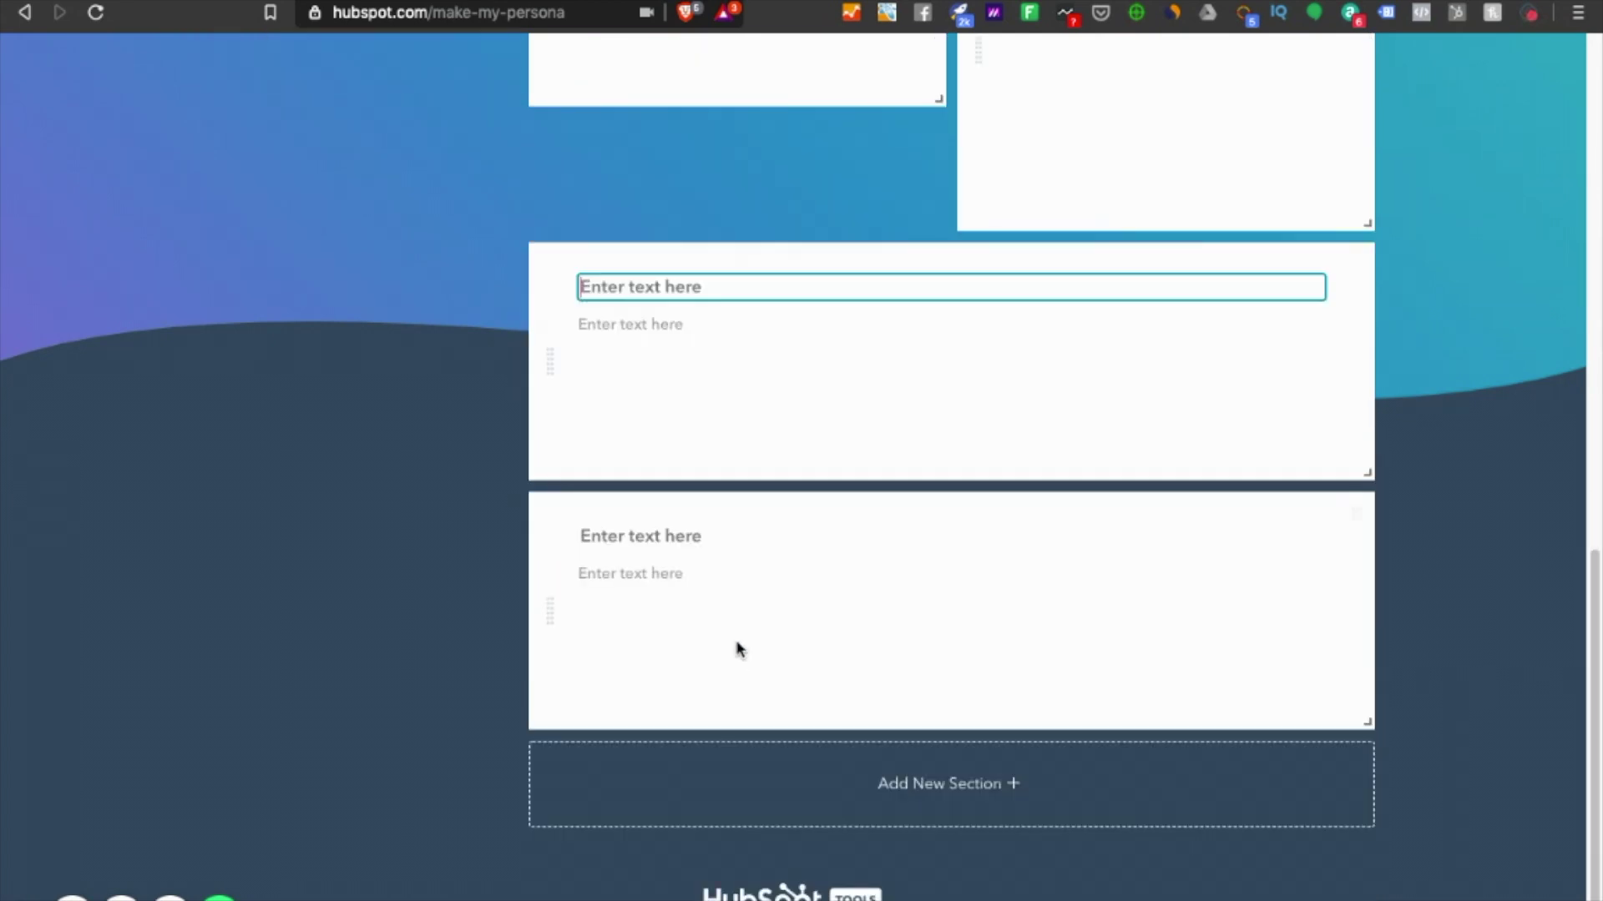
{"action": "left_click", "coordinate": [707, 536]}
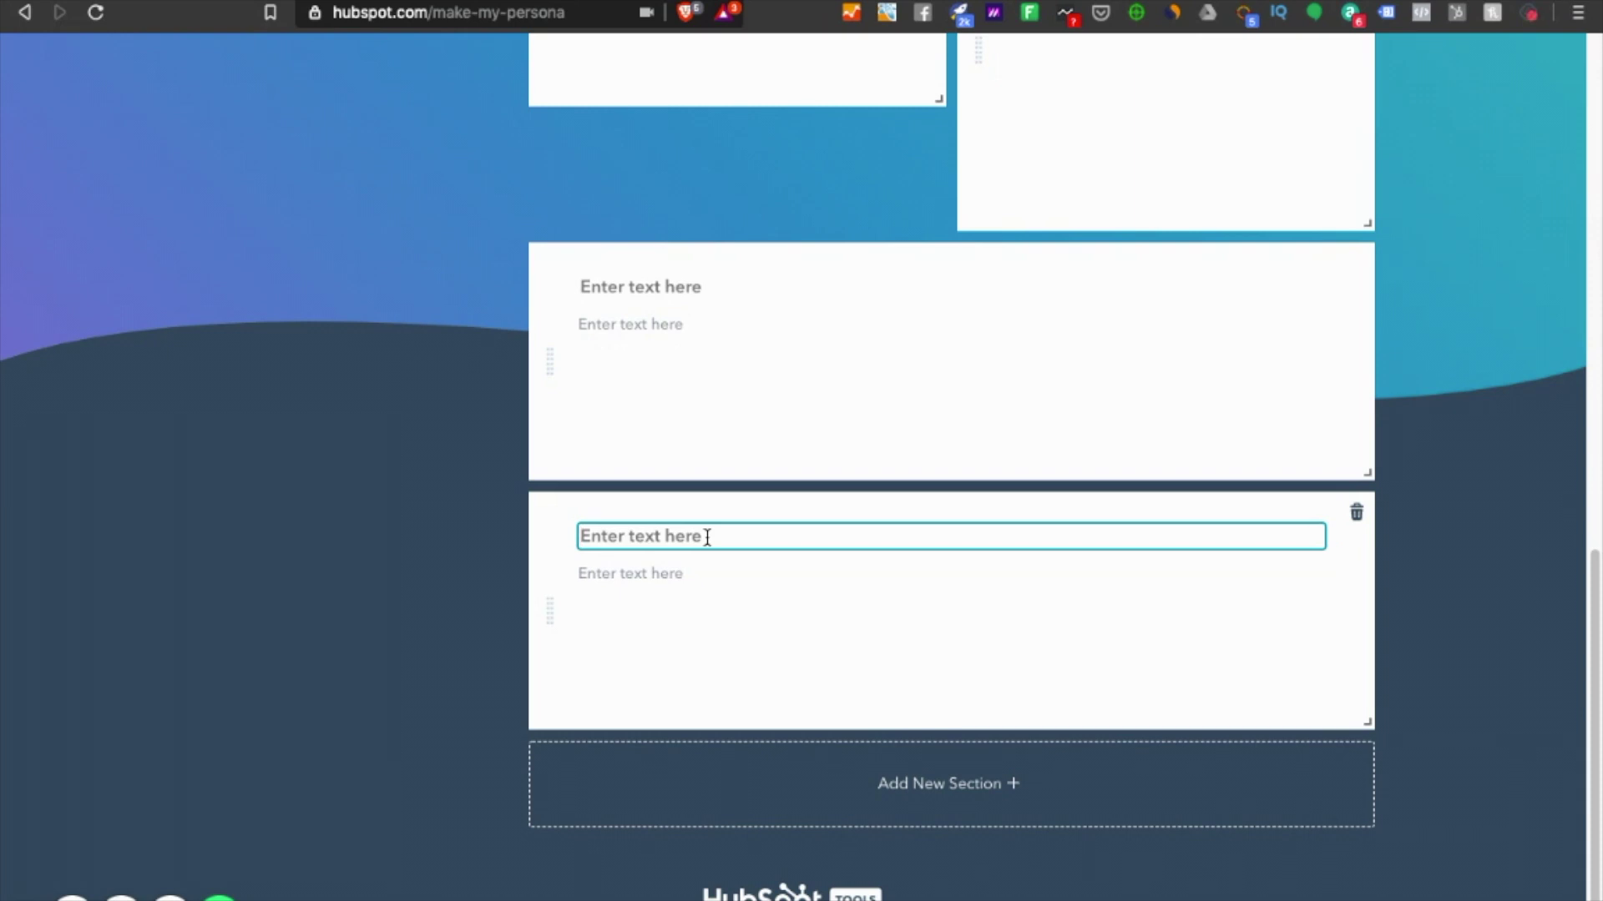
{"action": "left_click", "coordinate": [283, 451]}
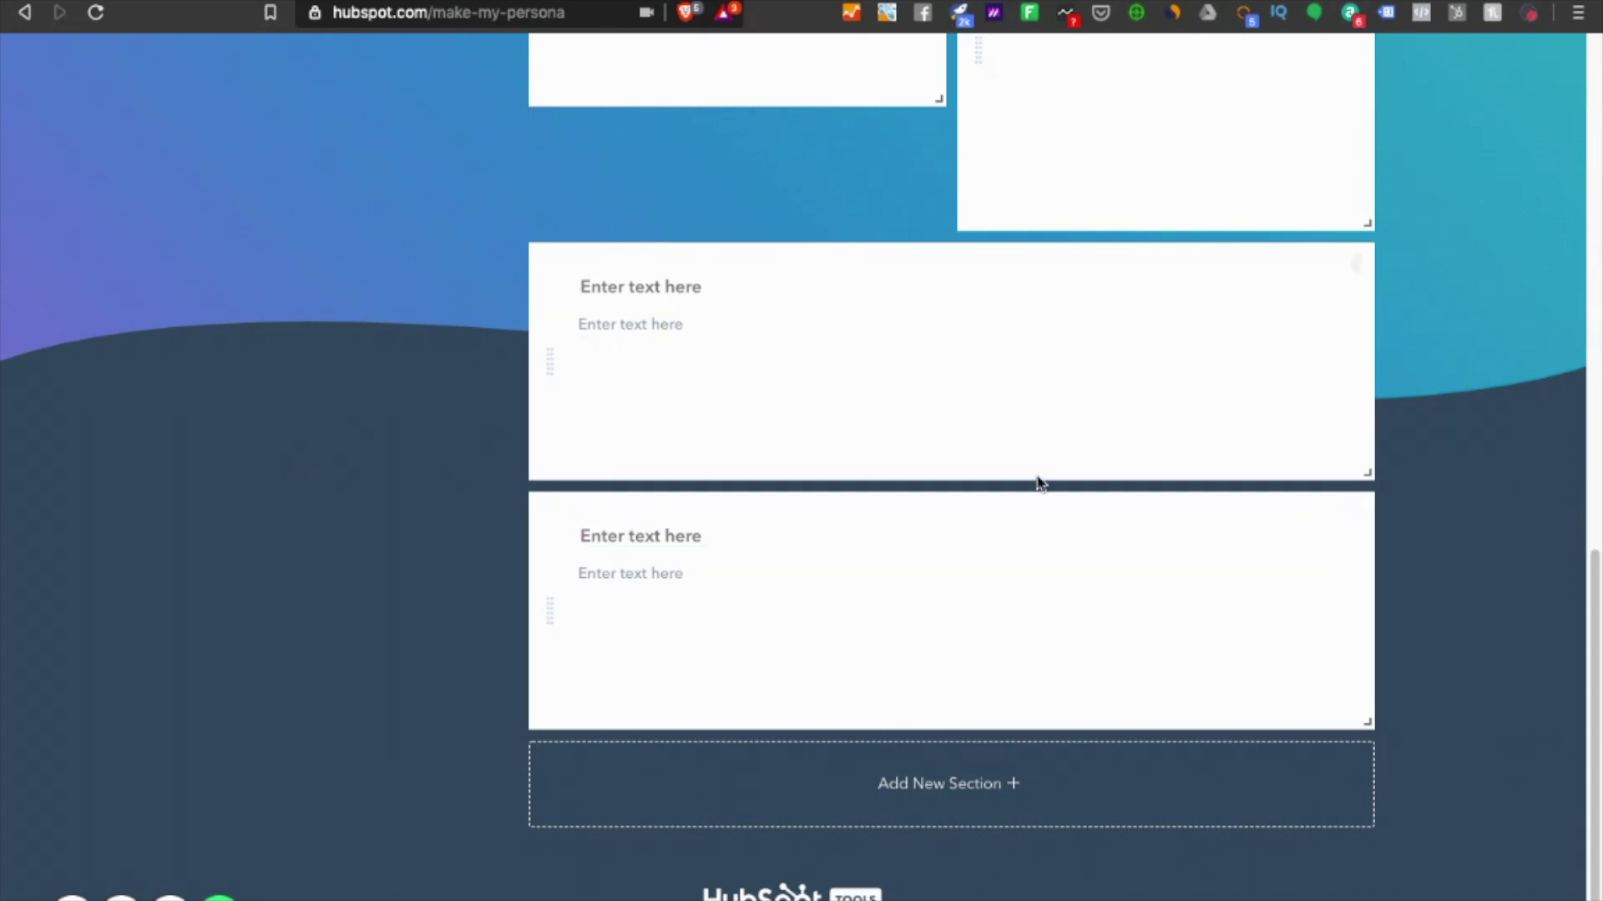
{"action": "scroll", "coordinate": [1038, 479], "scroll_direction": "up", "scroll_amount": 15}
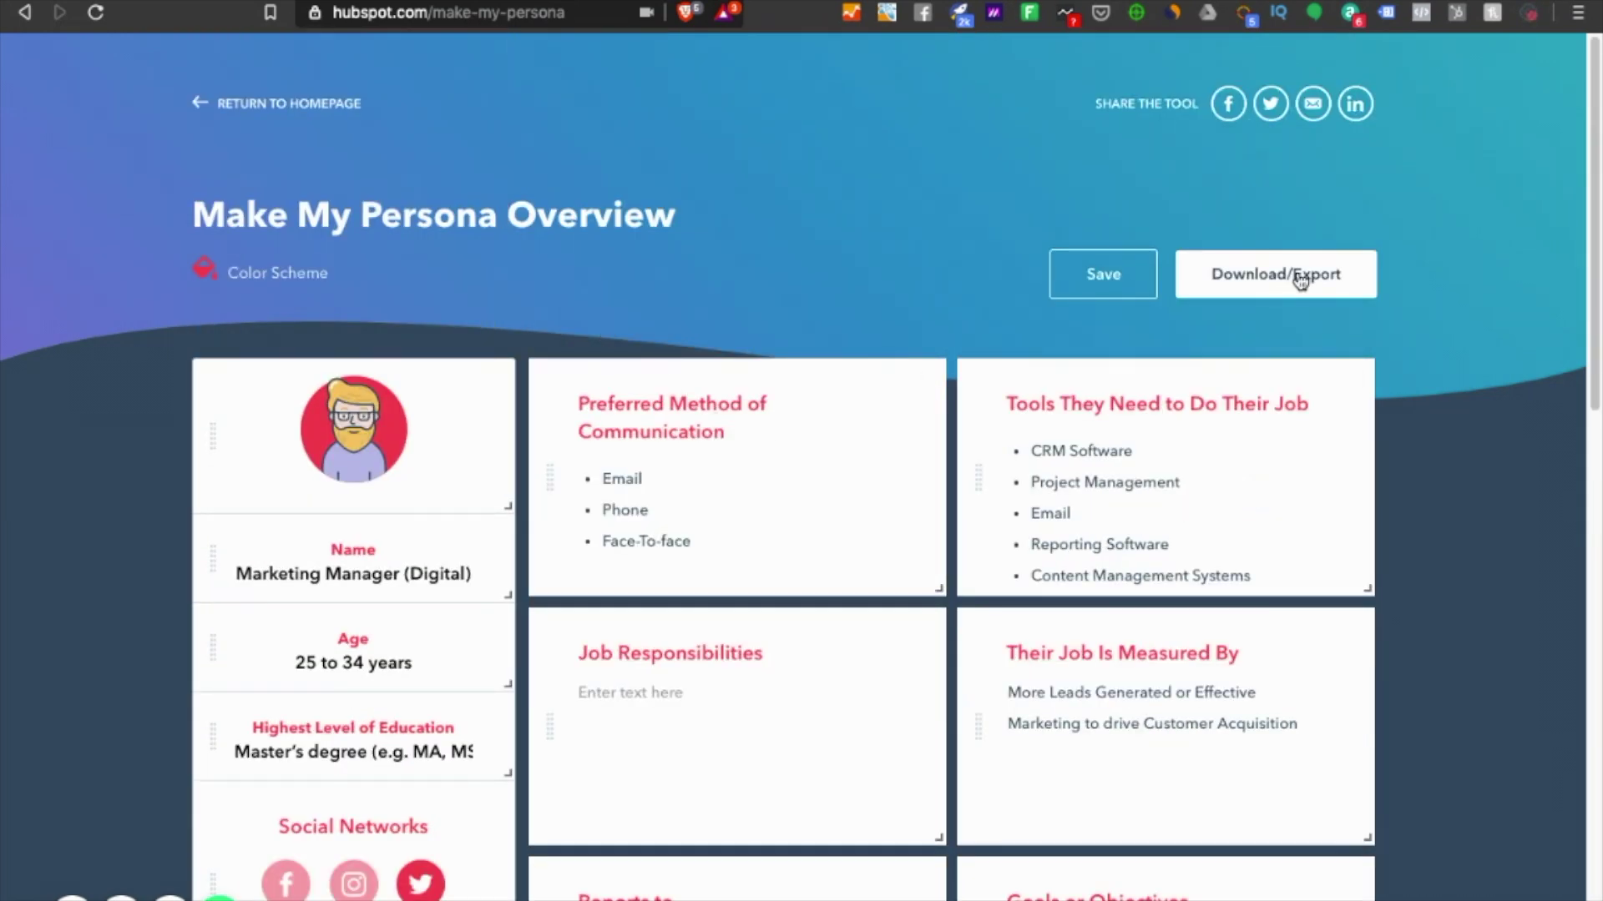
{"action": "left_click", "coordinate": [1257, 280]}
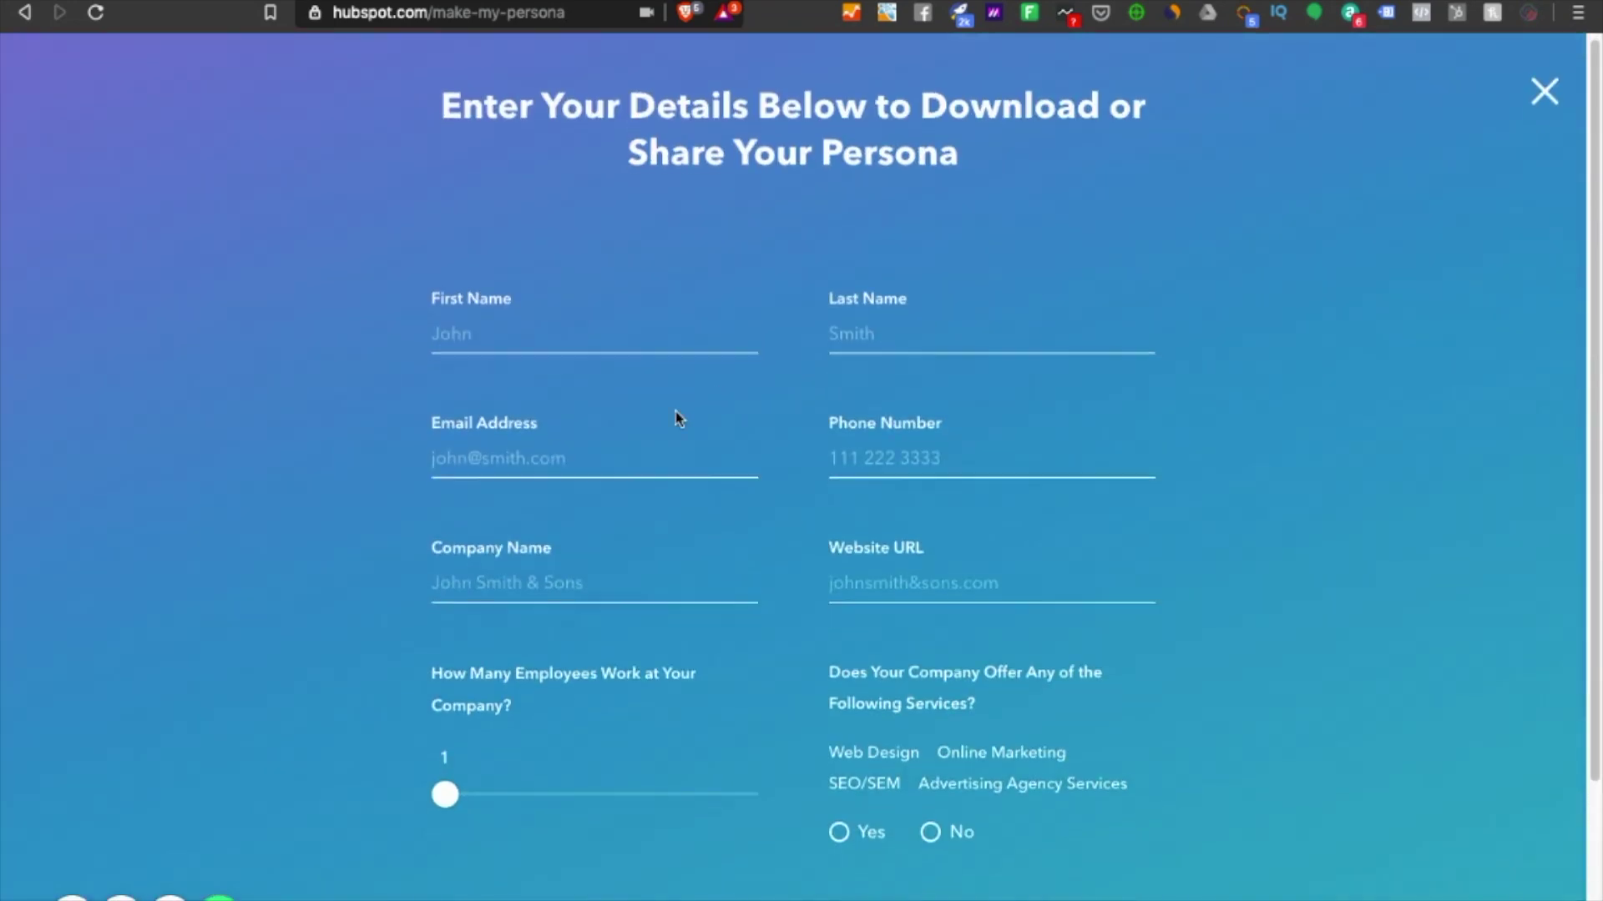
{"action": "scroll", "coordinate": [680, 415], "scroll_direction": "down", "scroll_amount": 3}
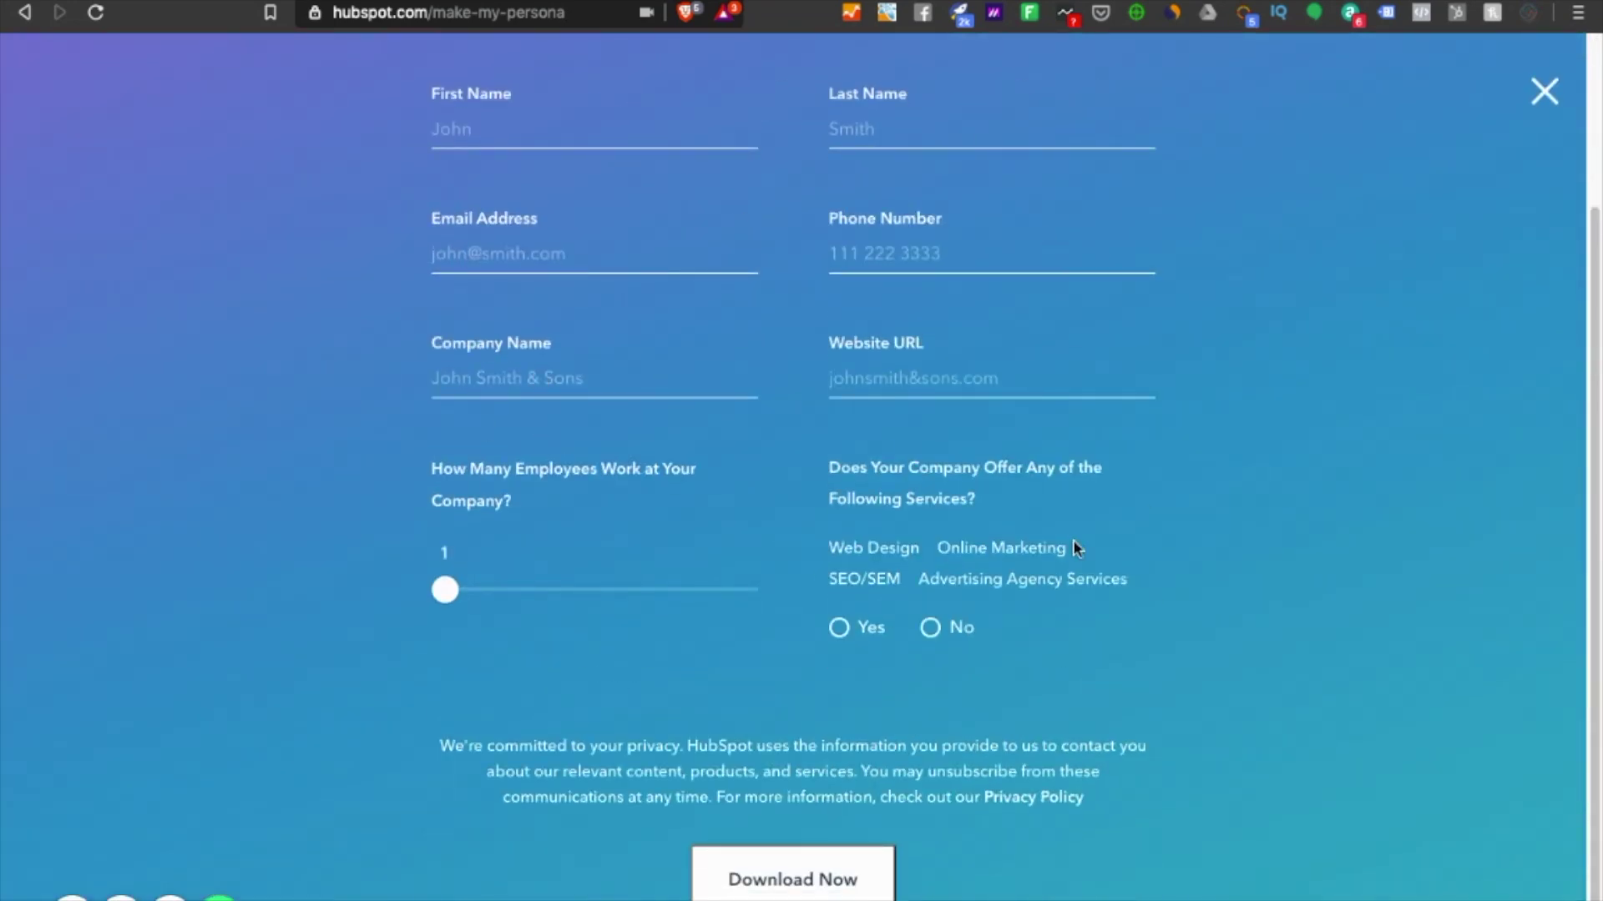
{"action": "left_click", "coordinate": [1545, 90]}
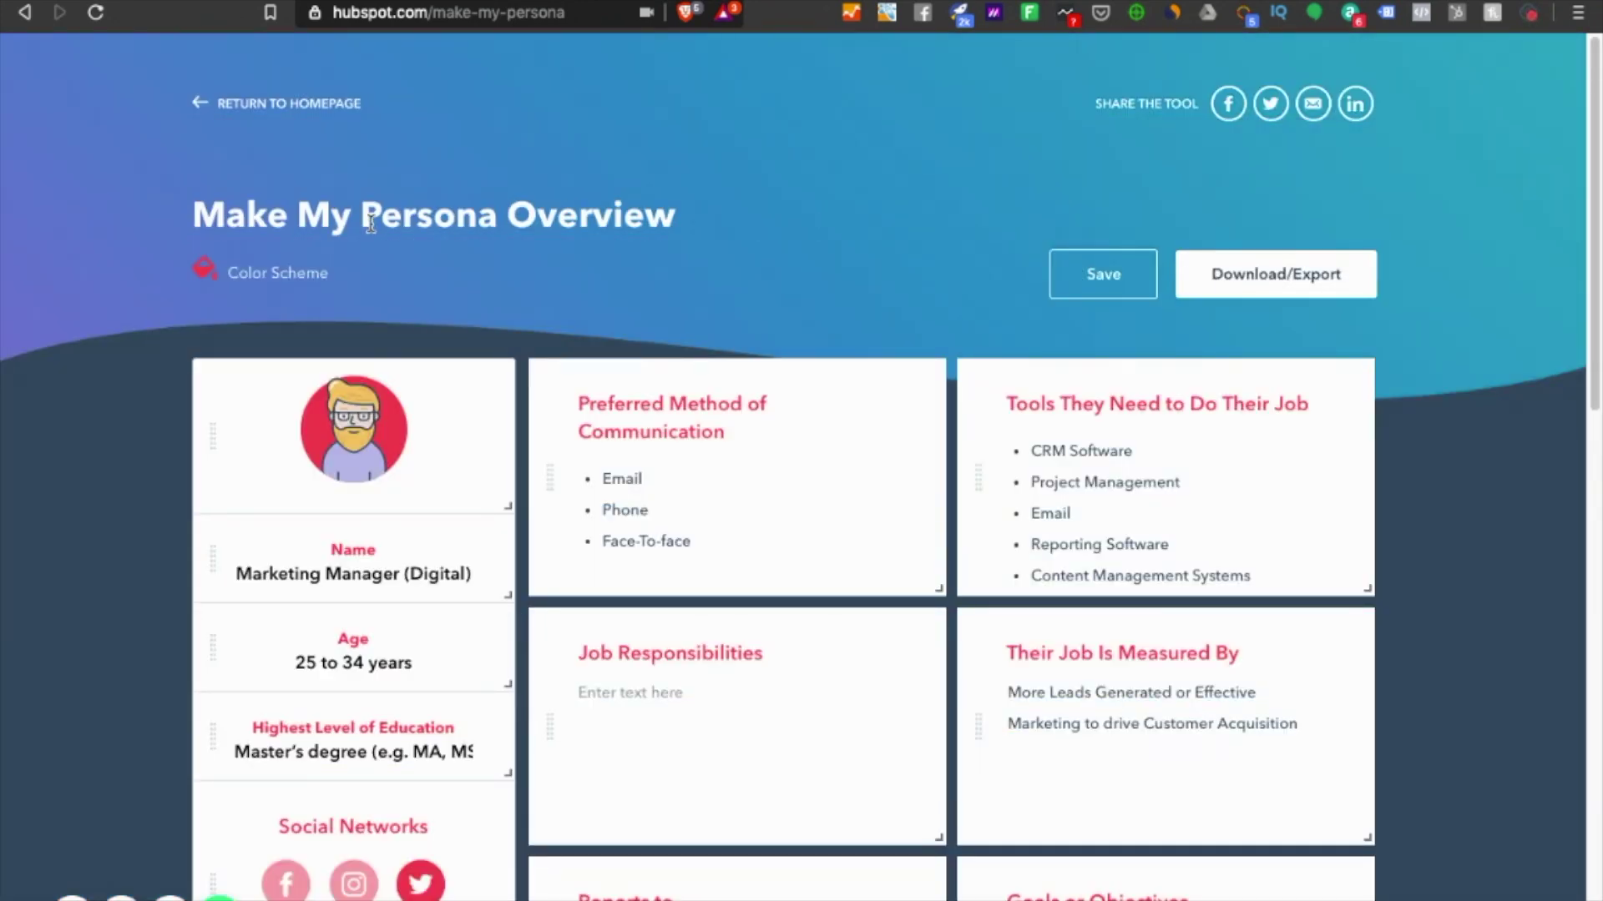
{"action": "left_click", "coordinate": [1267, 272]}
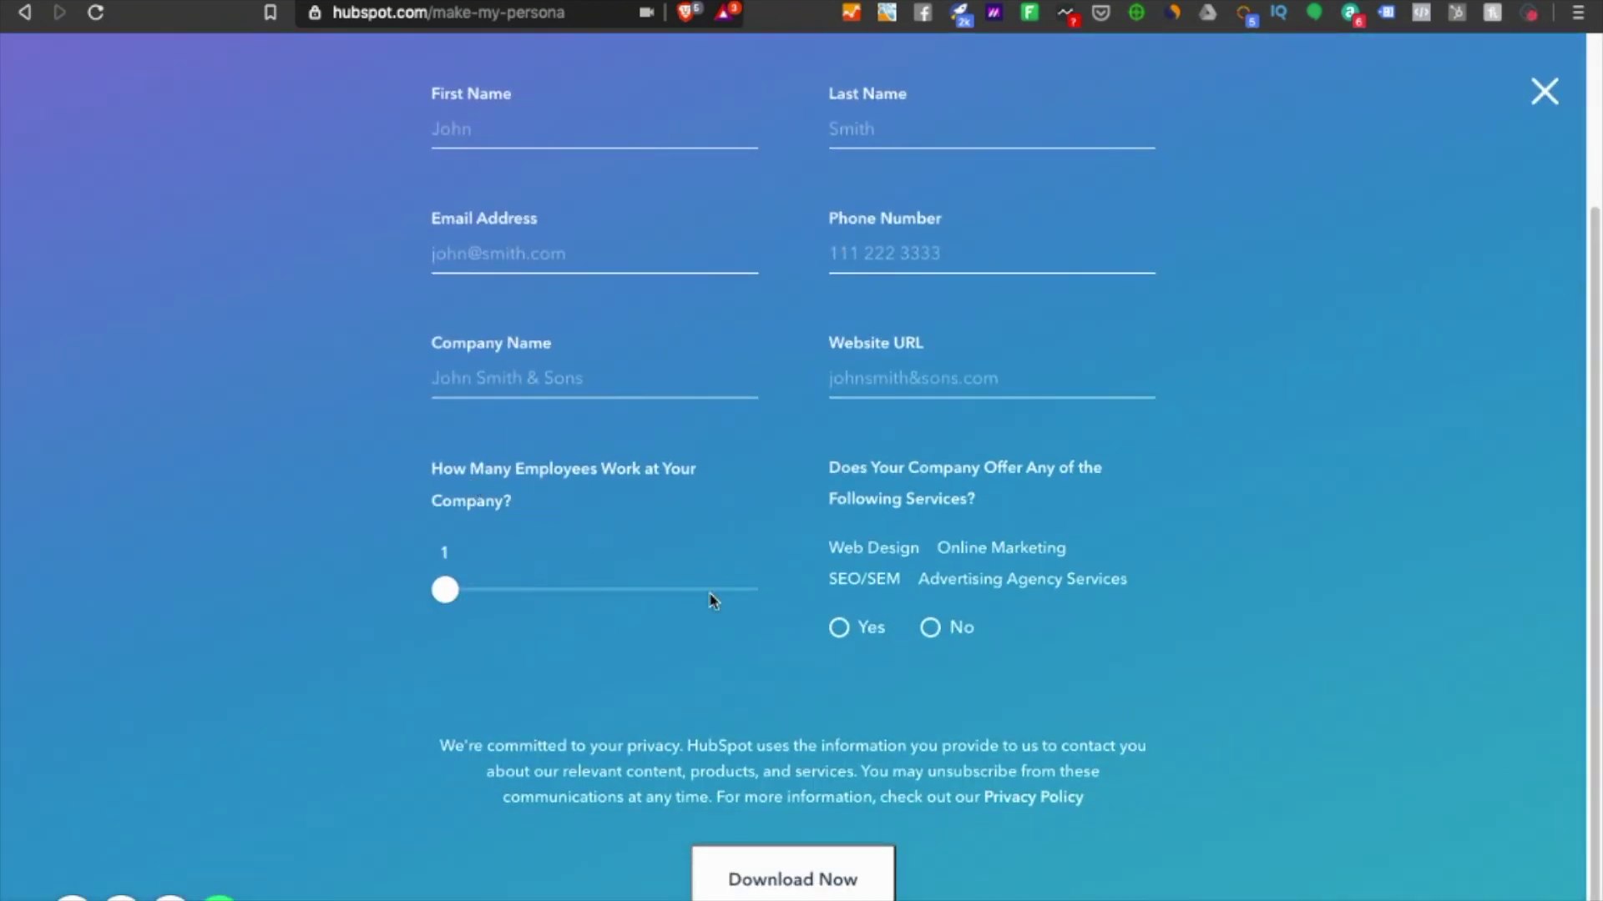
{"action": "scroll", "coordinate": [951, 513], "scroll_direction": "up", "scroll_amount": 1}
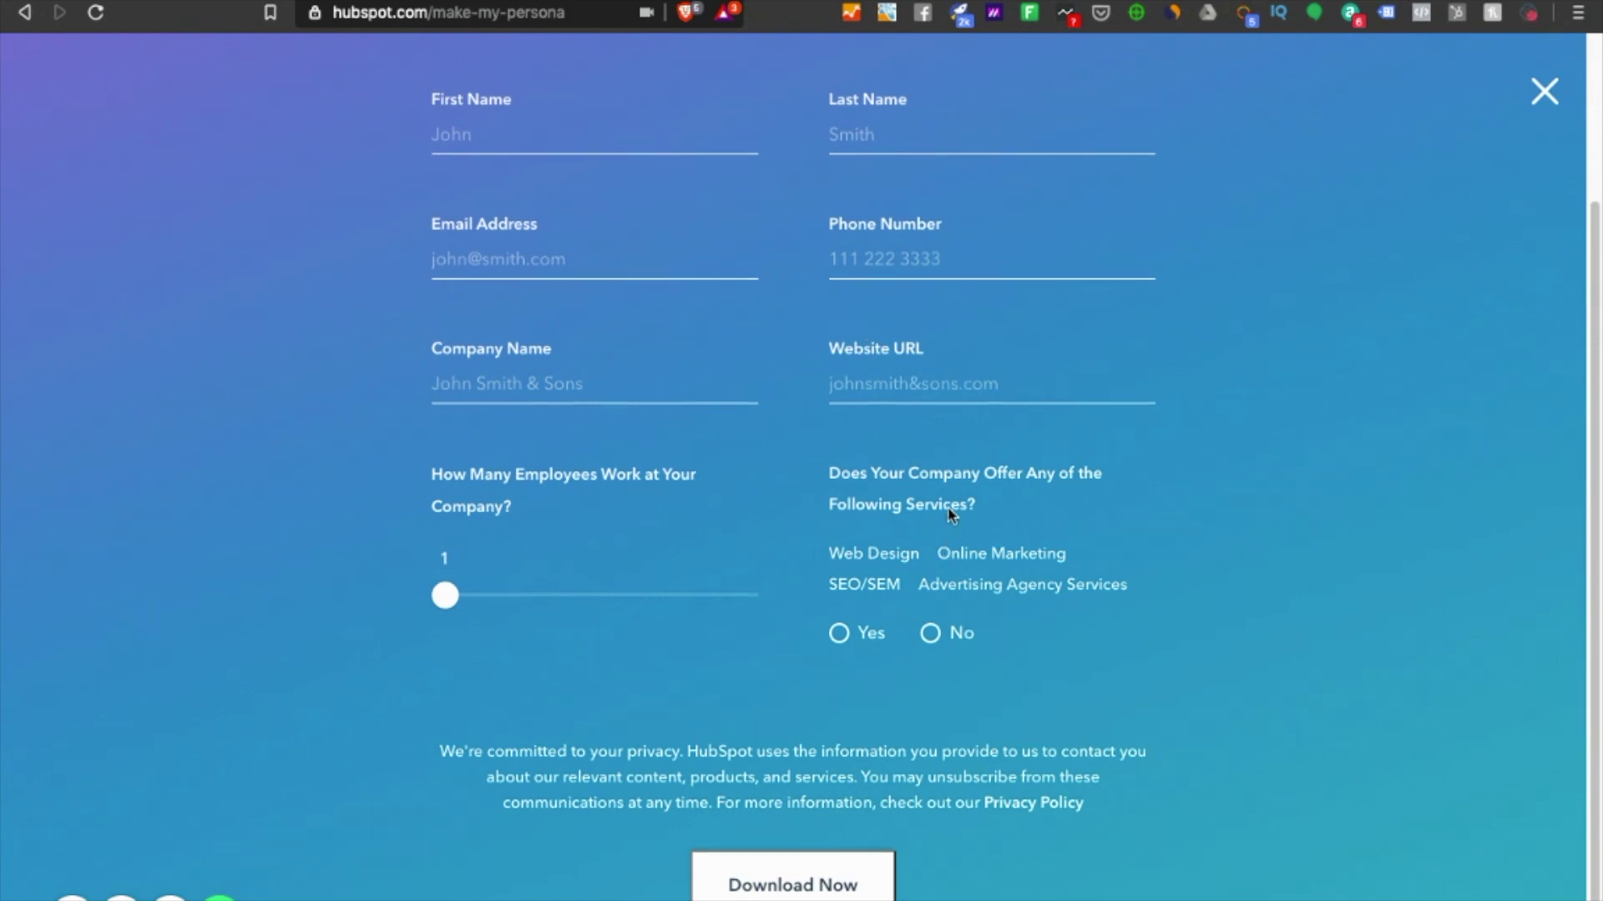
{"action": "scroll", "coordinate": [952, 513], "scroll_direction": "up", "scroll_amount": 3}
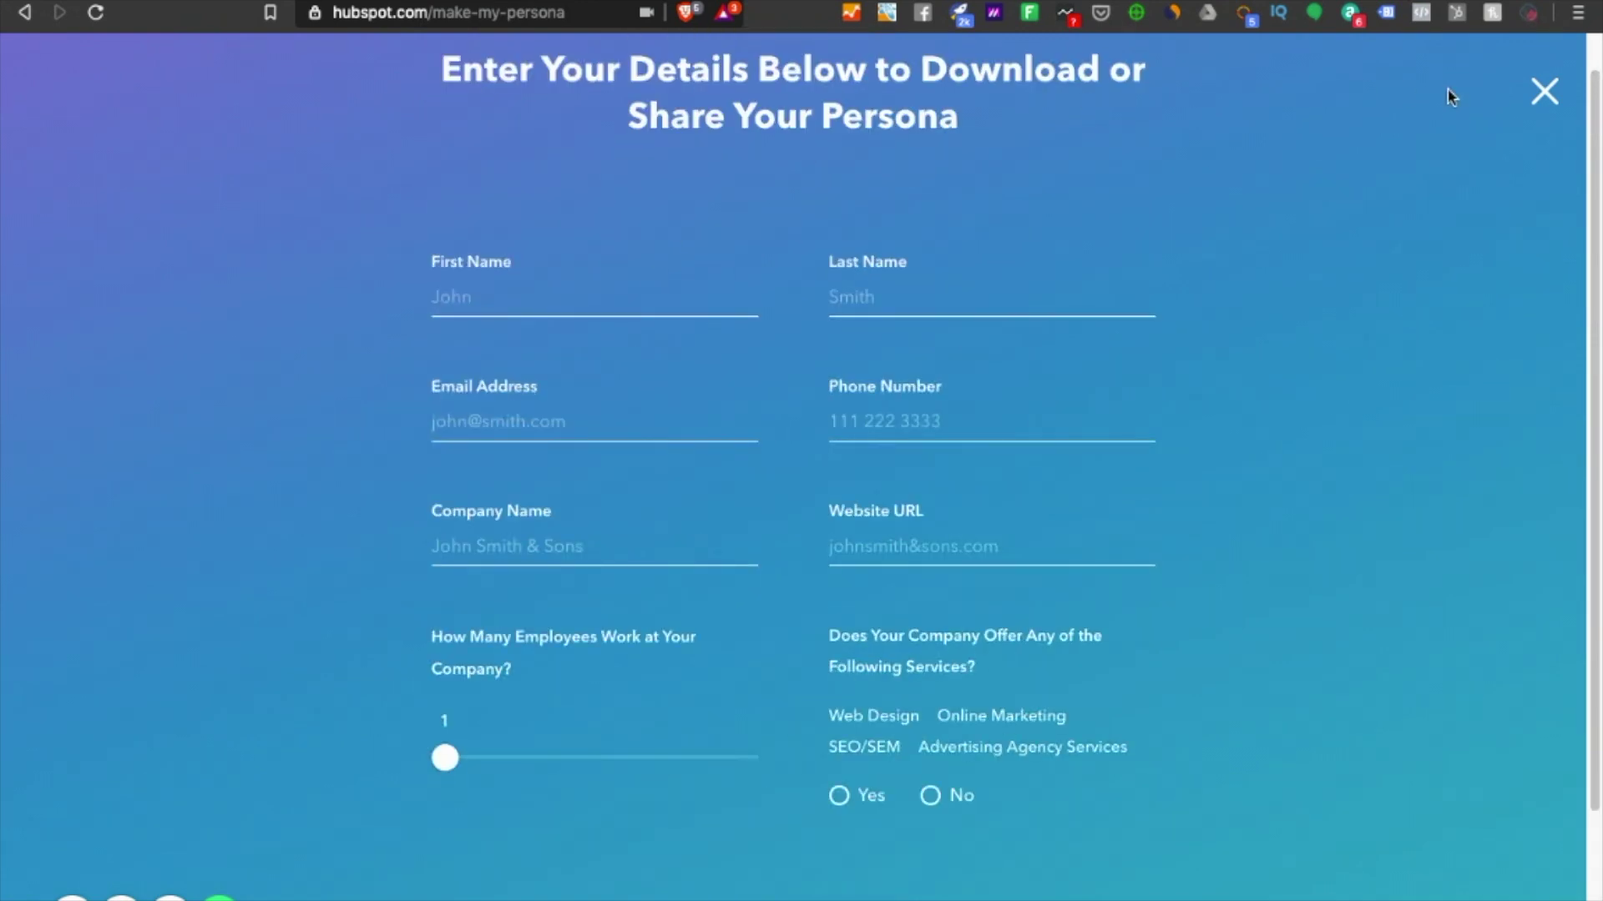
{"action": "left_click", "coordinate": [1545, 94]}
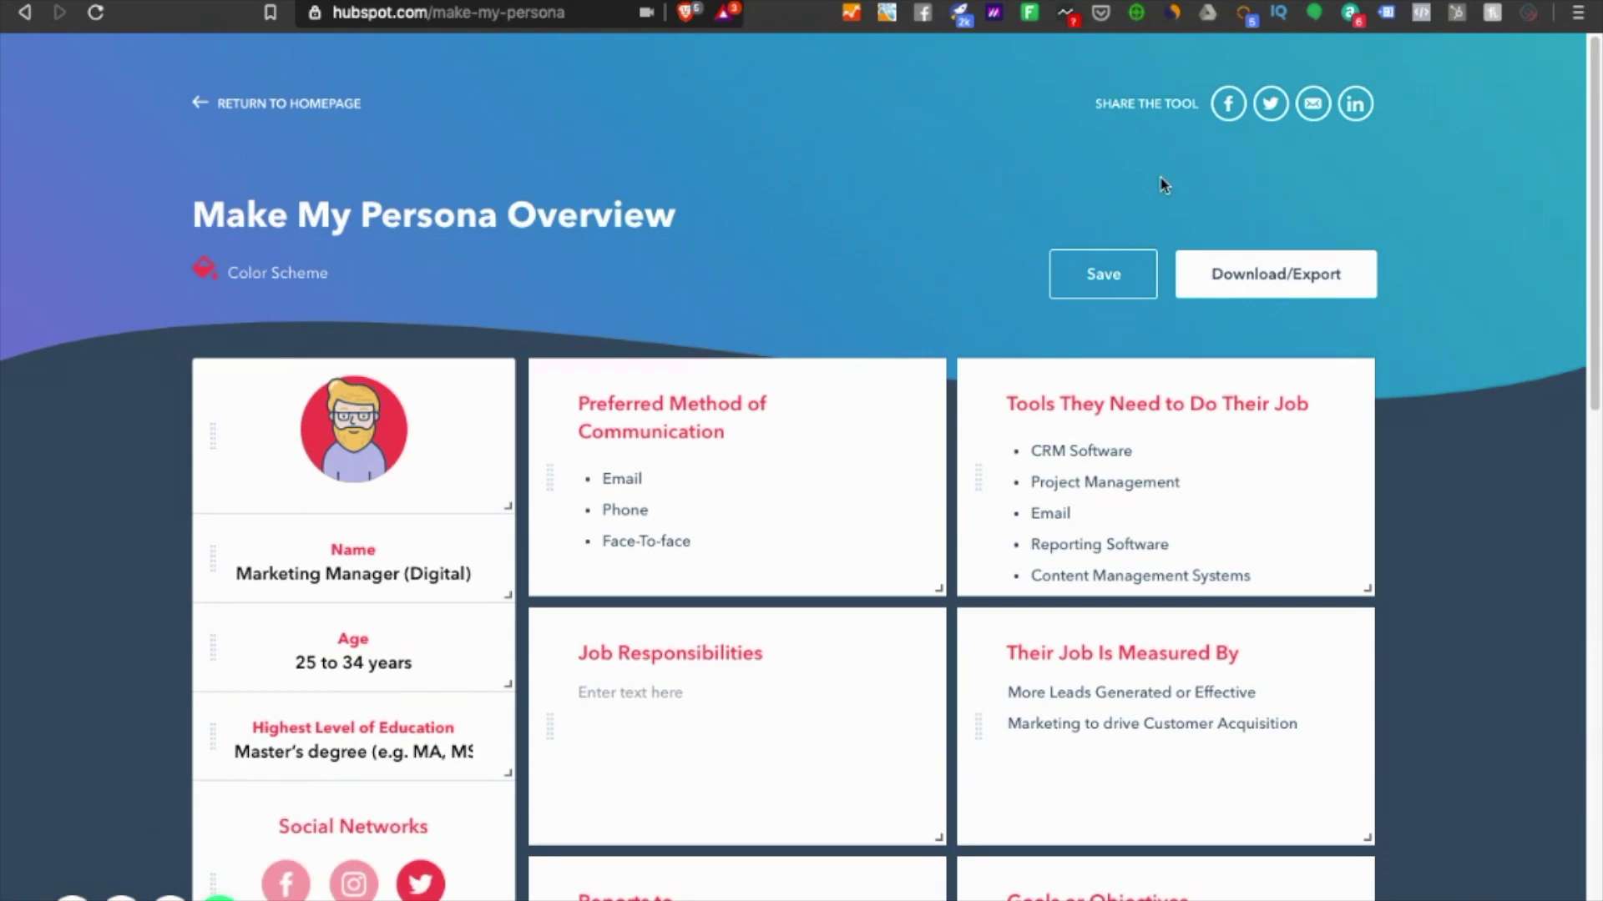
{"action": "left_click", "coordinate": [1064, 268]}
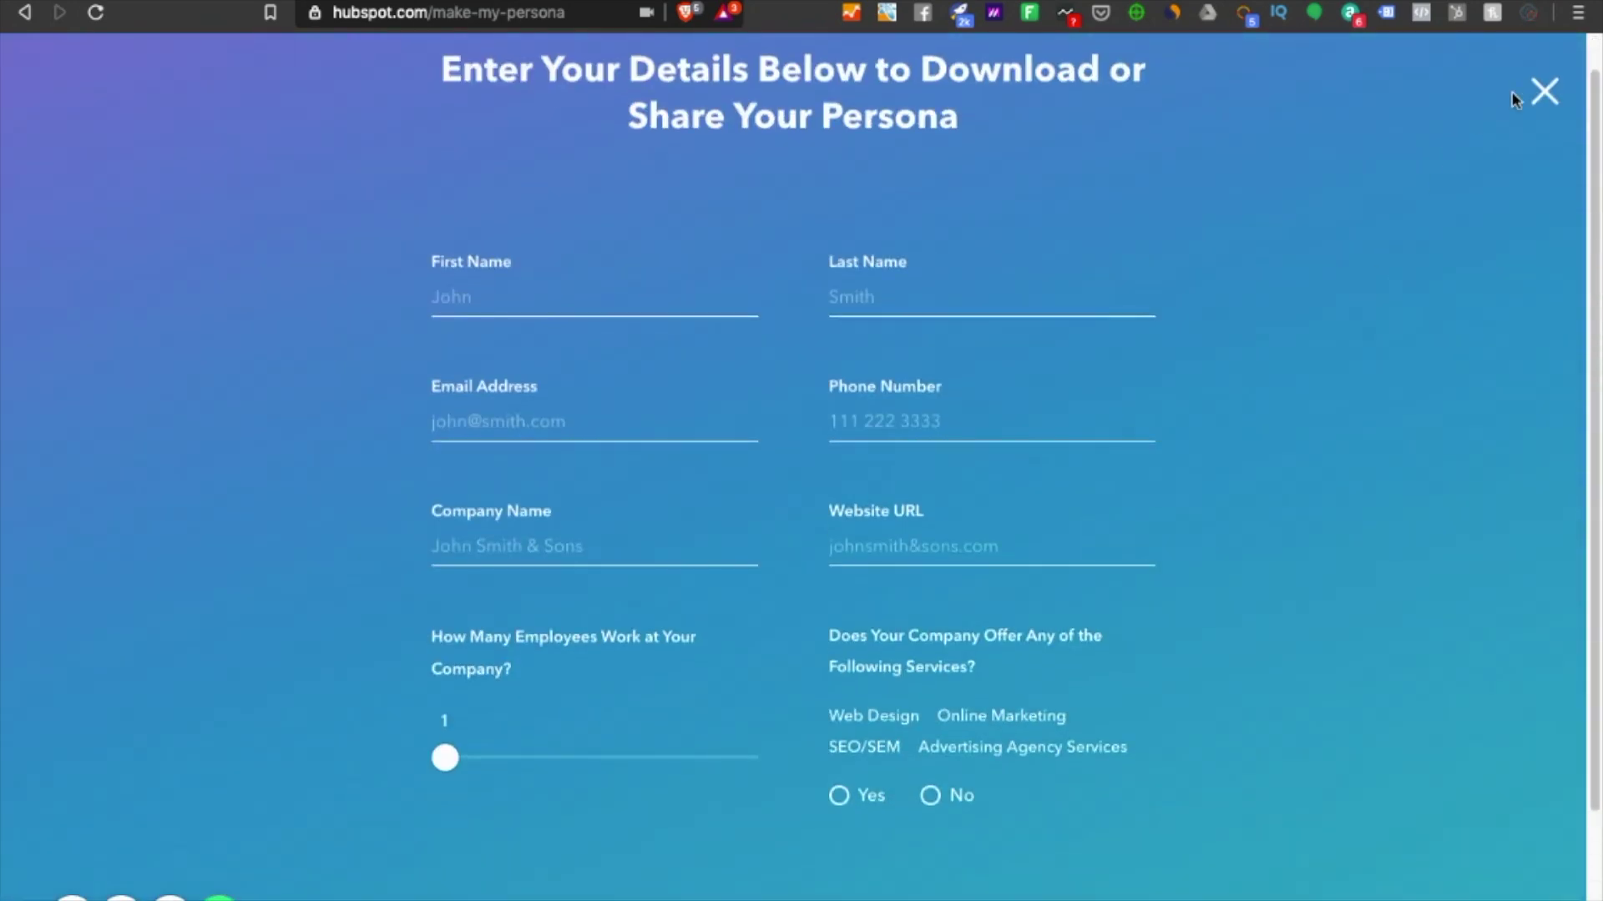
{"action": "left_click", "coordinate": [1544, 89]}
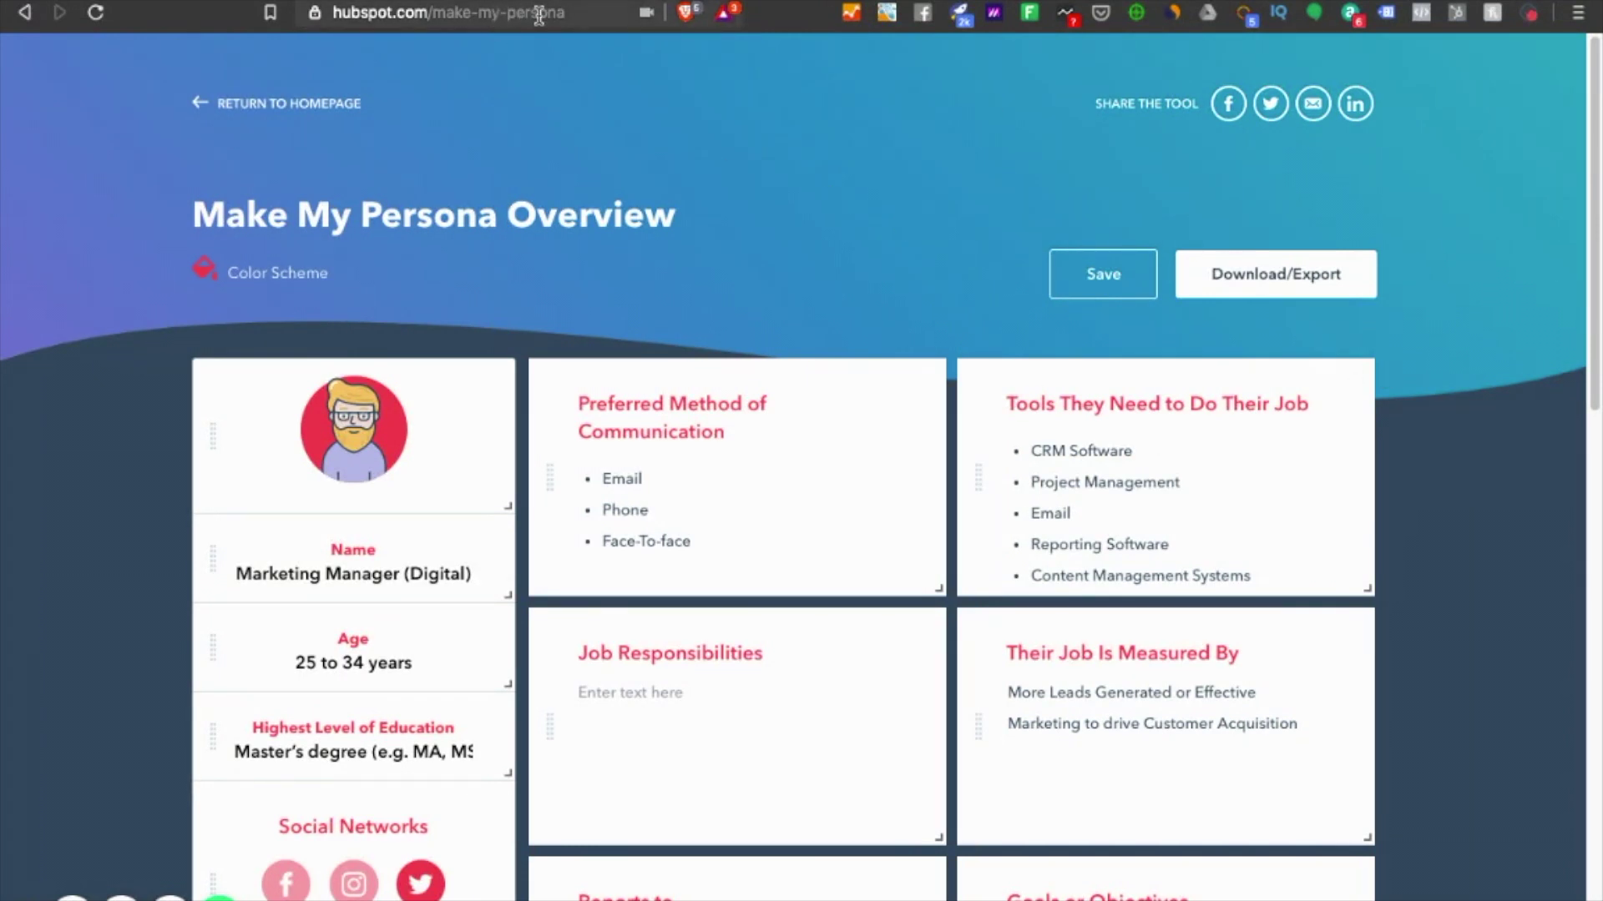
{"action": "left_click", "coordinate": [584, 15]}
{"action": "left_click", "coordinate": [584, 15]}
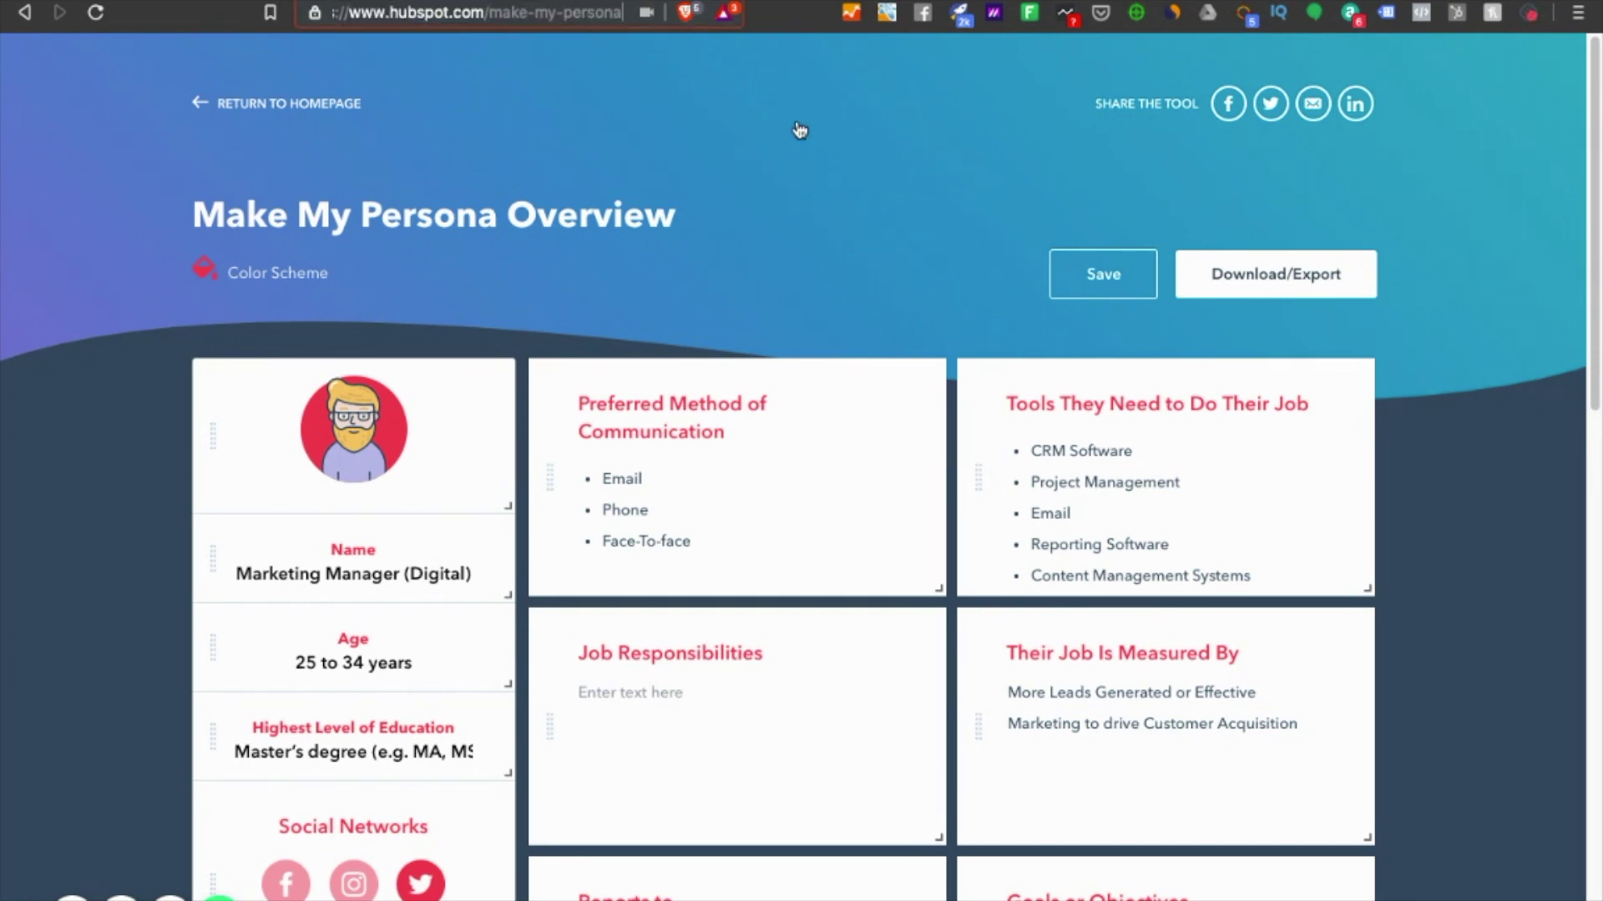